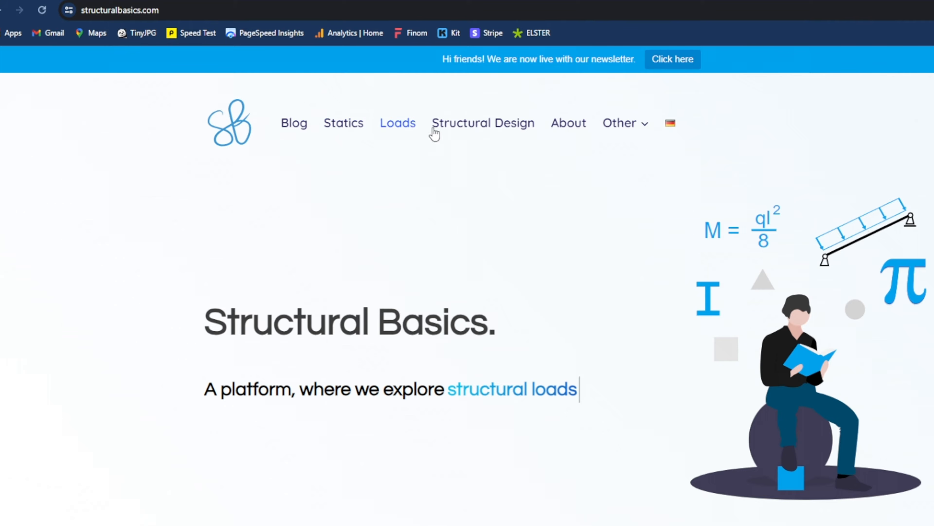
# Load SkyCiv's 30-day free-trial signup page in Chrome from its trial URL
pyautogui.moveTo(623, 125)
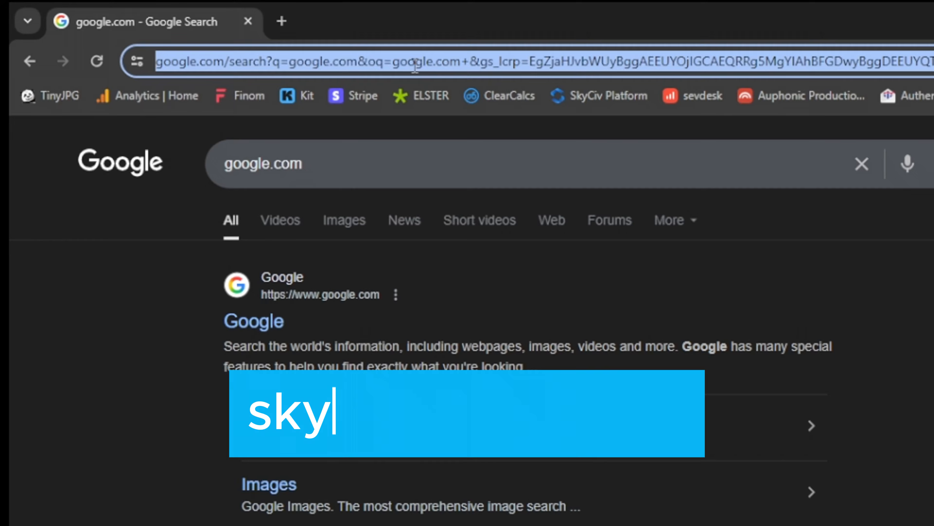
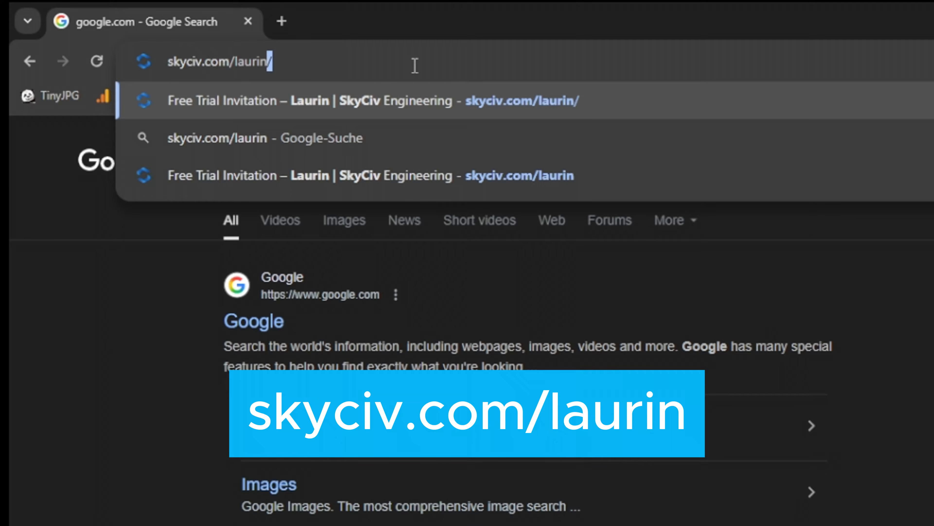
pyautogui.press('Return')
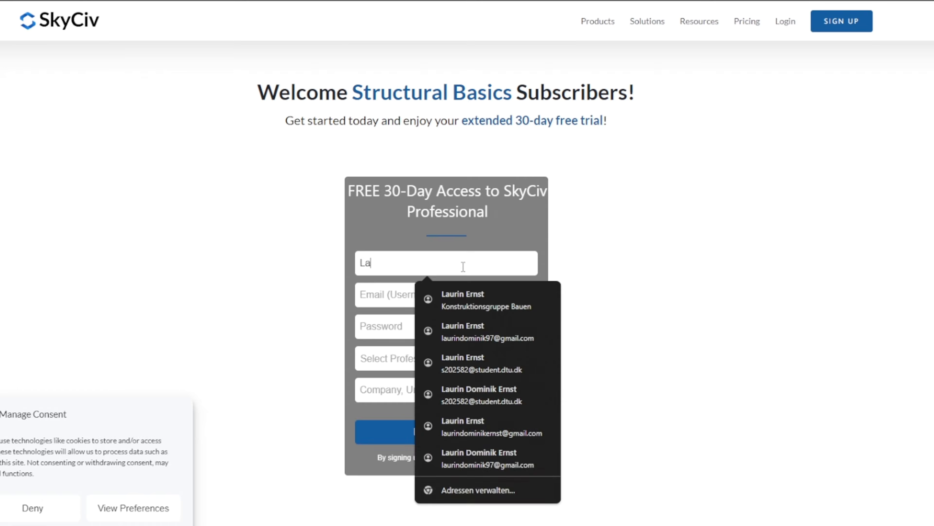
# Fill in the signup form's full name, e-mail address and password fields
pyautogui.press('Tab')
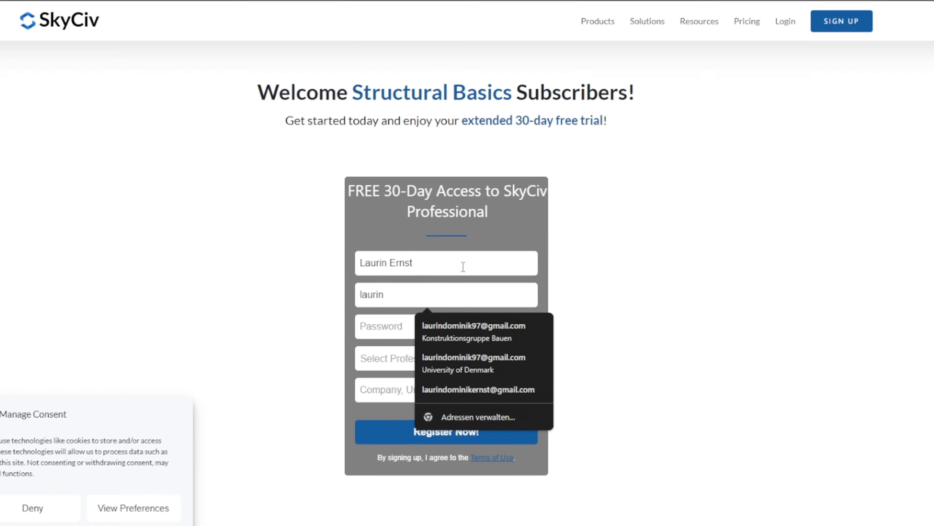
pyautogui.press('Tab')
pyautogui.write('********')
pyautogui.click(456, 358)
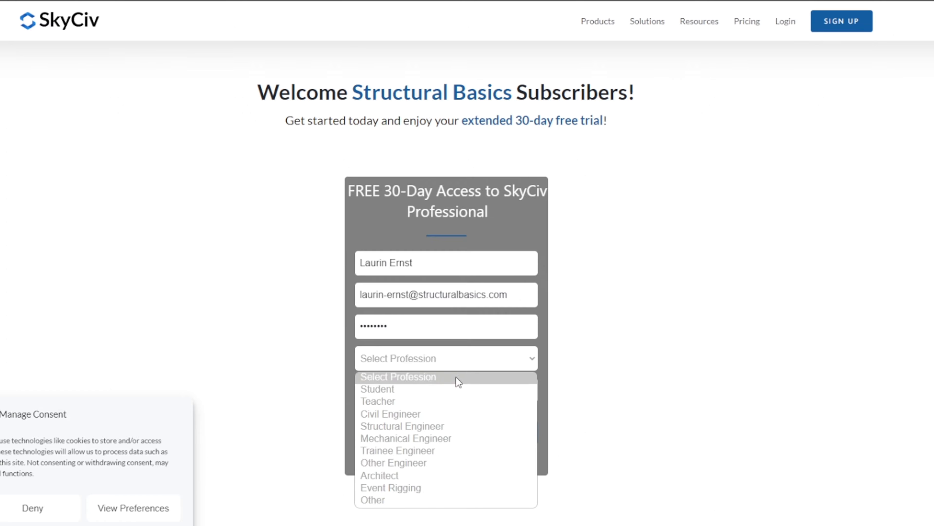
# Pick Structural Engineer, enter company Structural Basics and a phone number, register, then inspect roof member 1
pyautogui.click(456, 426)
pyautogui.click(437, 391)
pyautogui.write('Structural Basics')
pyautogui.press('Tab')
pyautogui.click(446, 452)
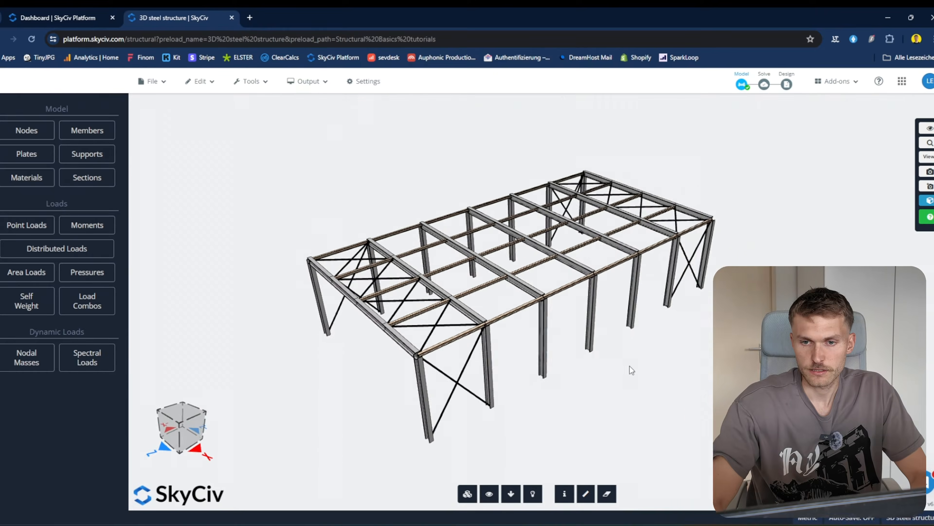
pyautogui.moveTo(629, 366); pyautogui.dragTo(655, 358)
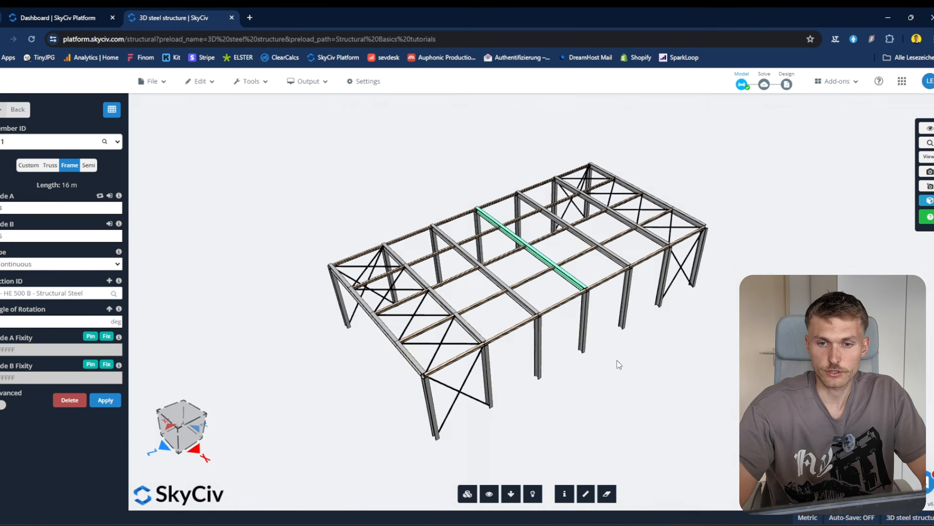
pyautogui.click(617, 360)
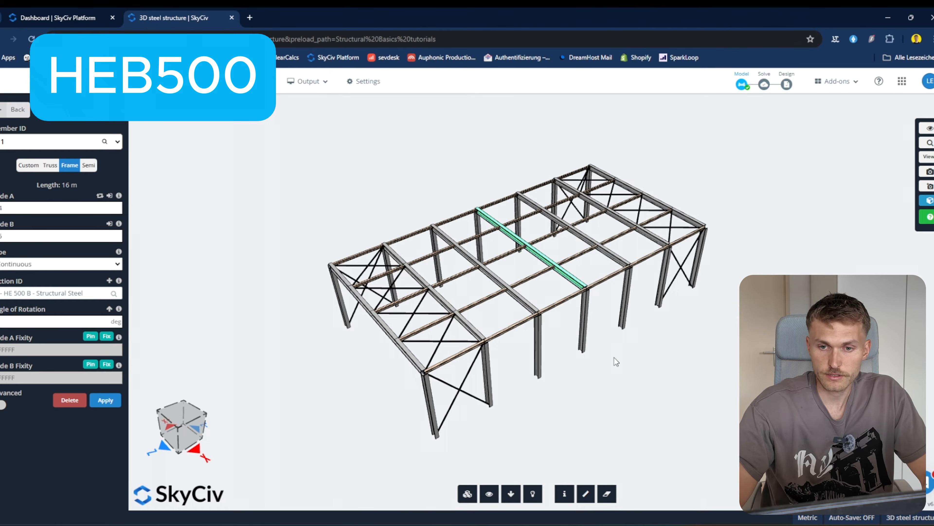
# Orbit the steel hall frame to view it from several angles
pyautogui.moveTo(613, 357); pyautogui.dragTo(589, 330)
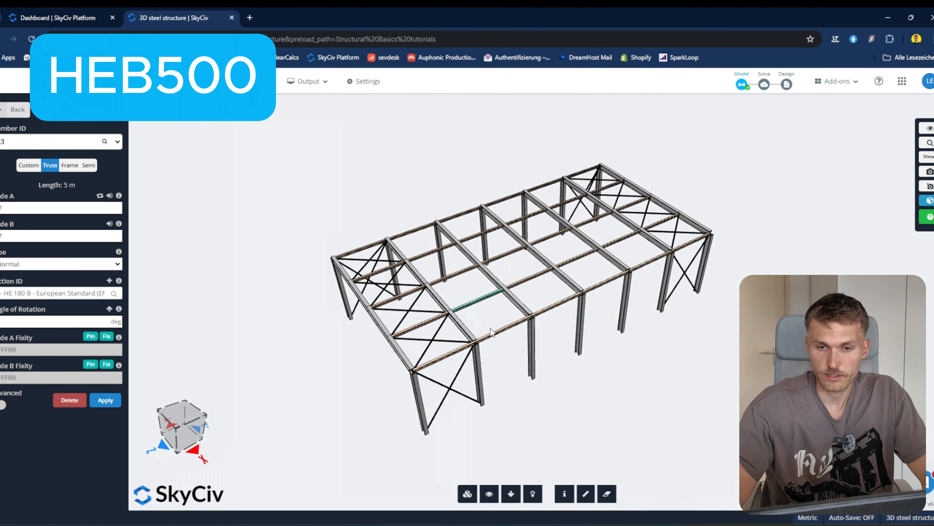
pyautogui.moveTo(491, 331); pyautogui.dragTo(479, 290)
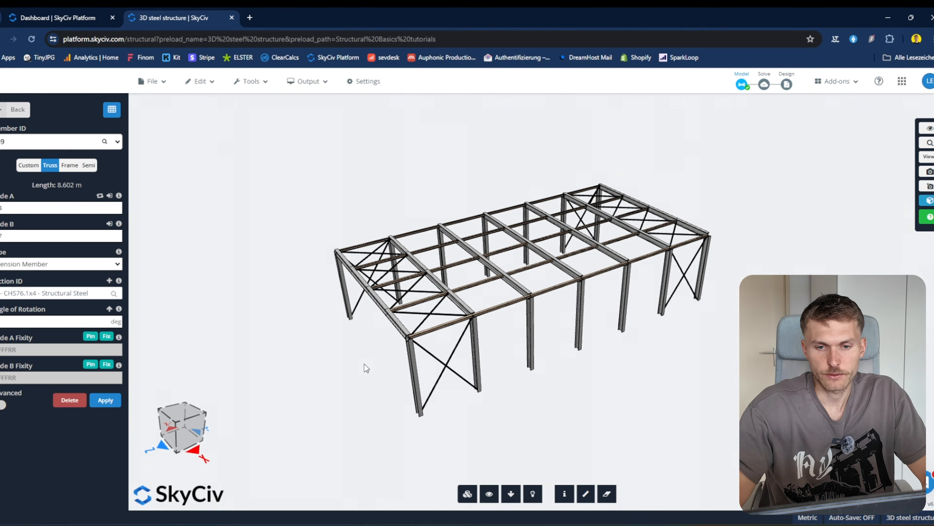
pyautogui.moveTo(364, 364); pyautogui.dragTo(427, 391)
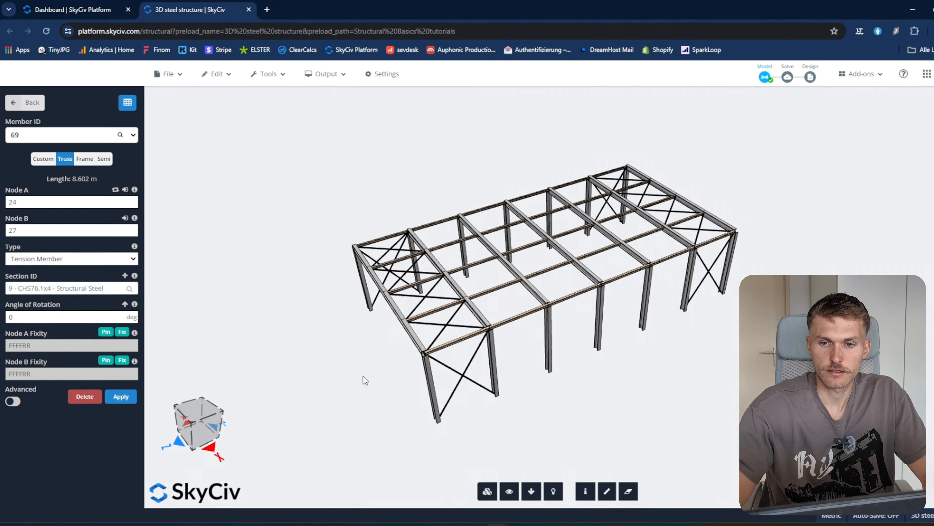
pyautogui.moveTo(363, 376); pyautogui.dragTo(384, 366)
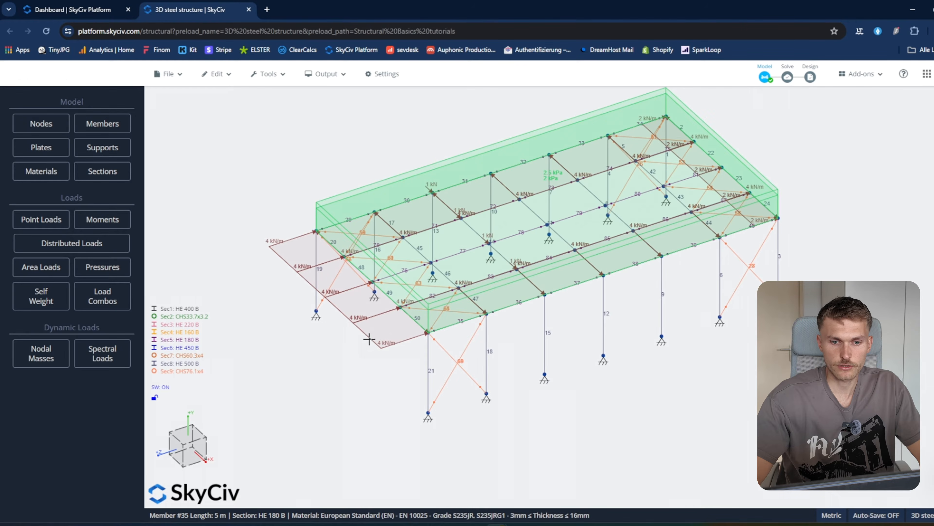
# Inspect the wind loads on members 50, 49 and 20, then the roof area load
pyautogui.click(369, 338)
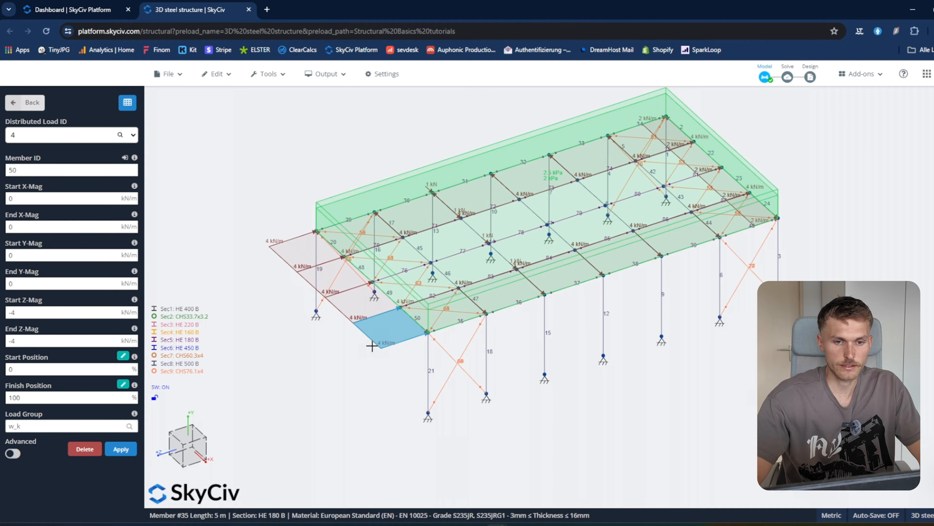
pyautogui.click(346, 313)
pyautogui.click(292, 265)
pyautogui.click(291, 267)
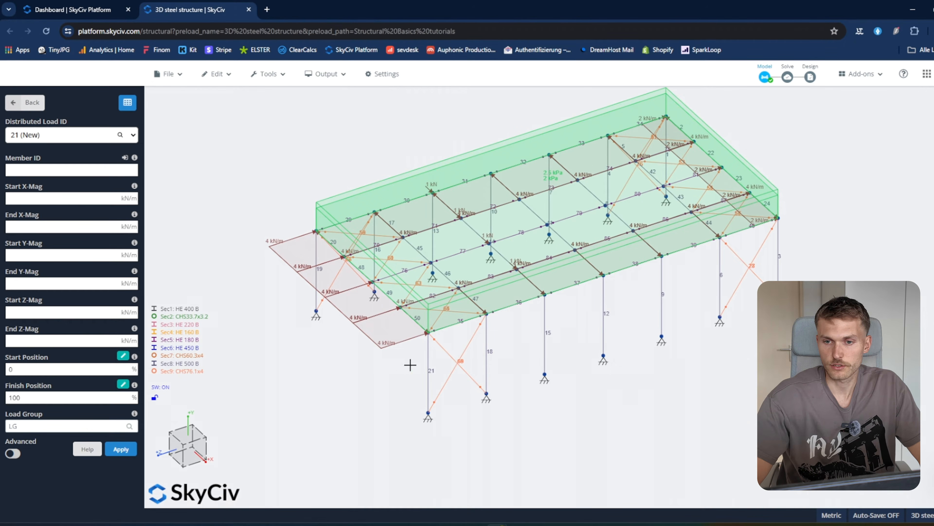
pyautogui.moveTo(565, 336); pyautogui.dragTo(433, 170)
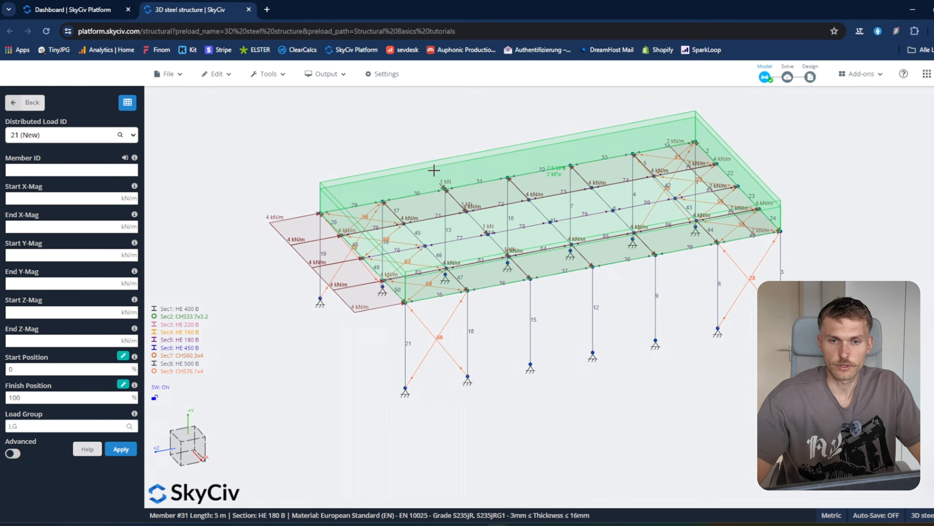
pyautogui.click(431, 161)
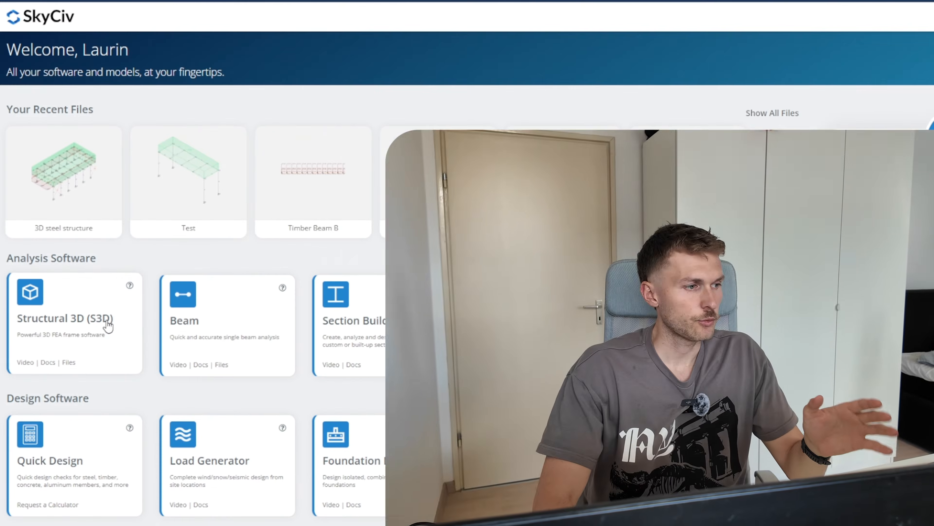
# Start a new Structural 3D model and pick a Metric steel from the material database
pyautogui.click(106, 324)
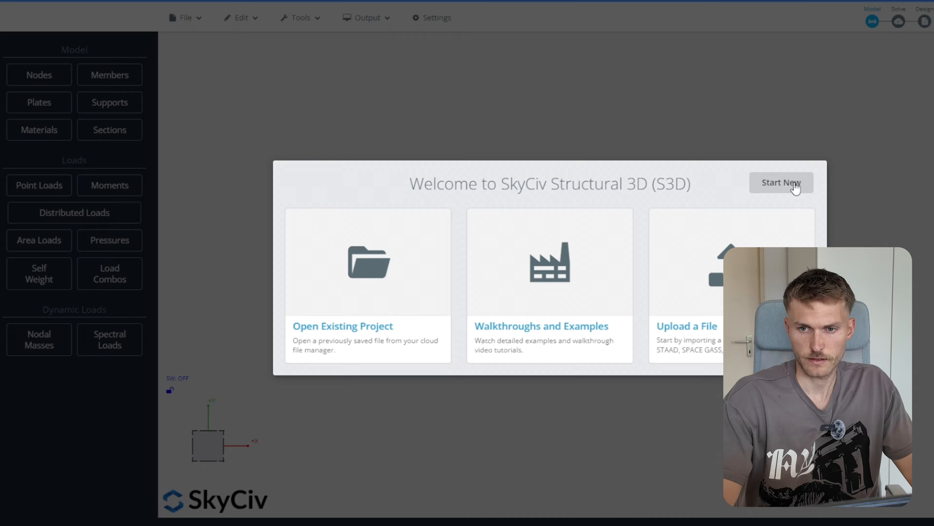
pyautogui.click(795, 184)
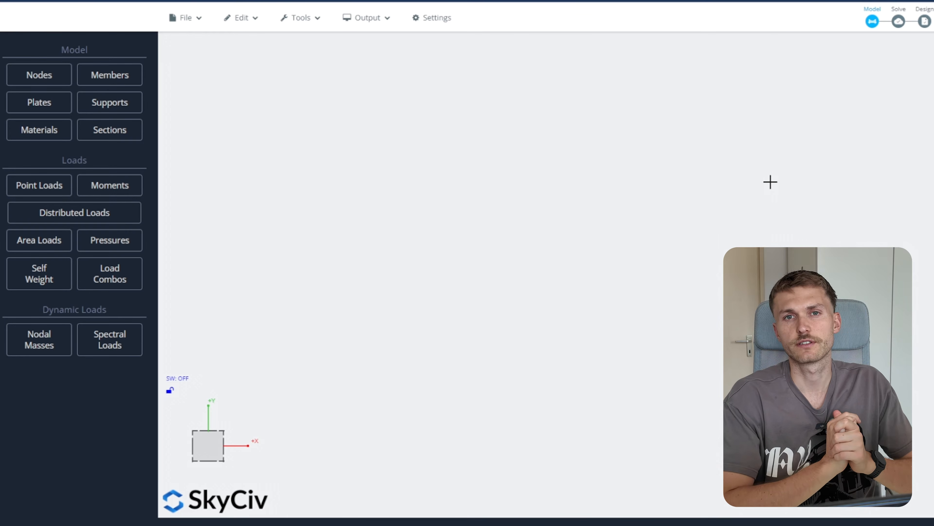
pyautogui.click(33, 139)
pyautogui.click(105, 55)
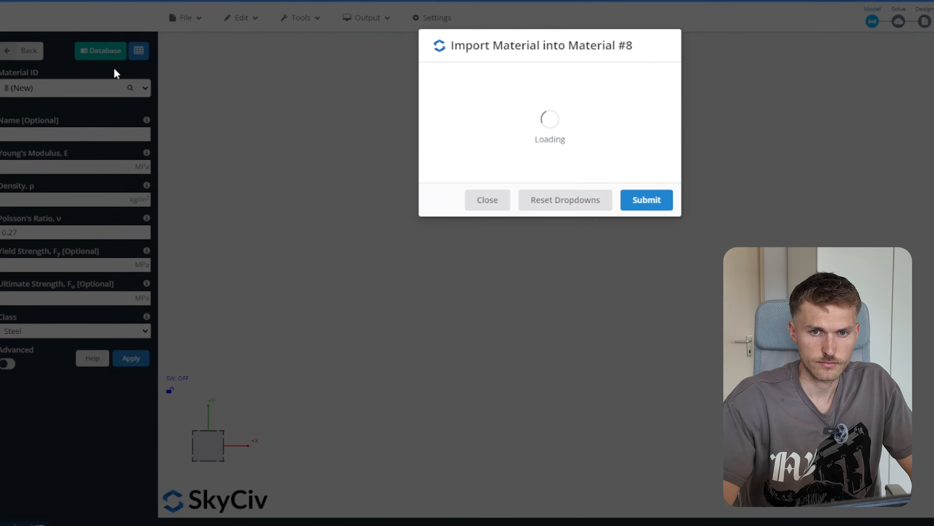
pyautogui.click(487, 132)
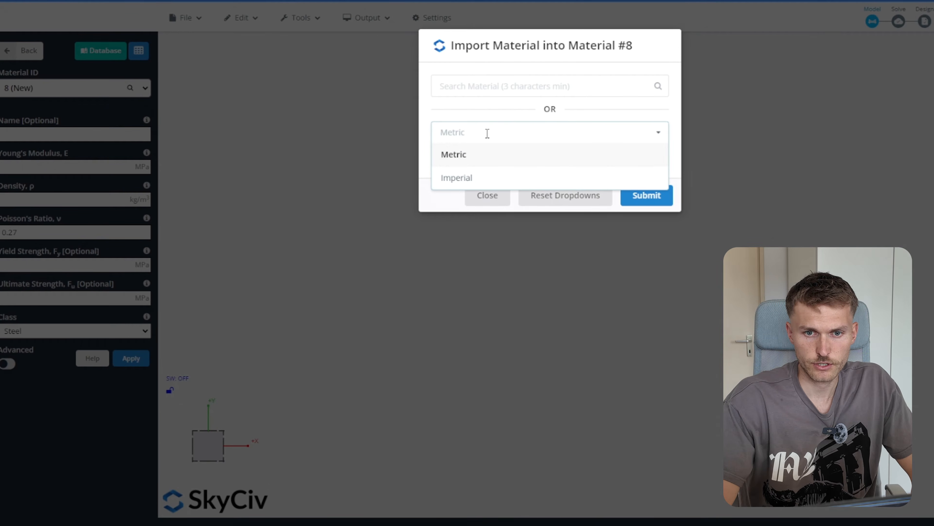
pyautogui.click(474, 157)
pyautogui.click(474, 154)
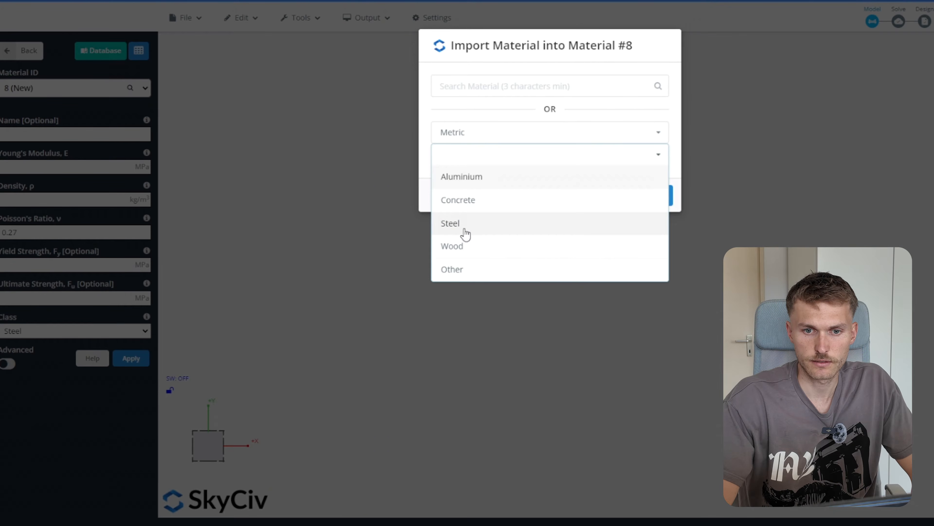
pyautogui.click(465, 229)
# Import EN 10025 Grade S235JRG2 steel (3mm ≤ thickness ≤ 16mm) as material 8
pyautogui.click(468, 176)
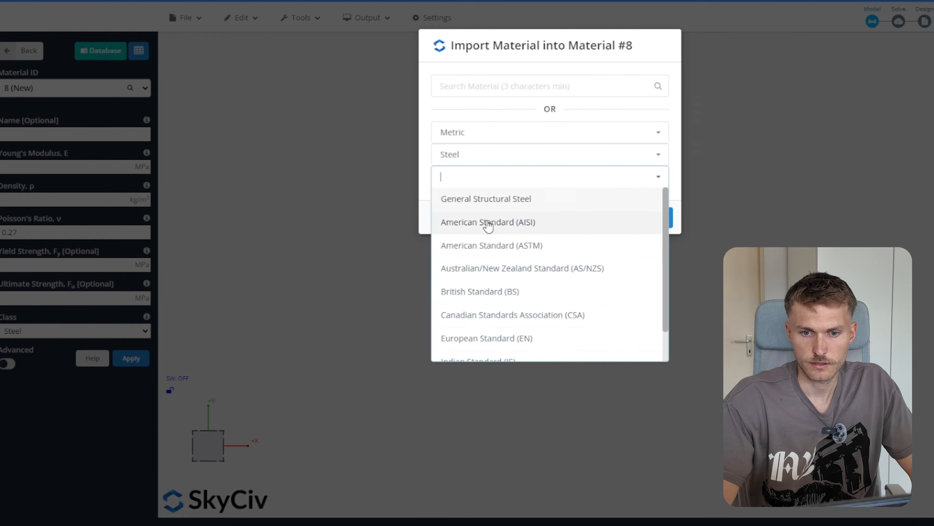
pyautogui.click(547, 345)
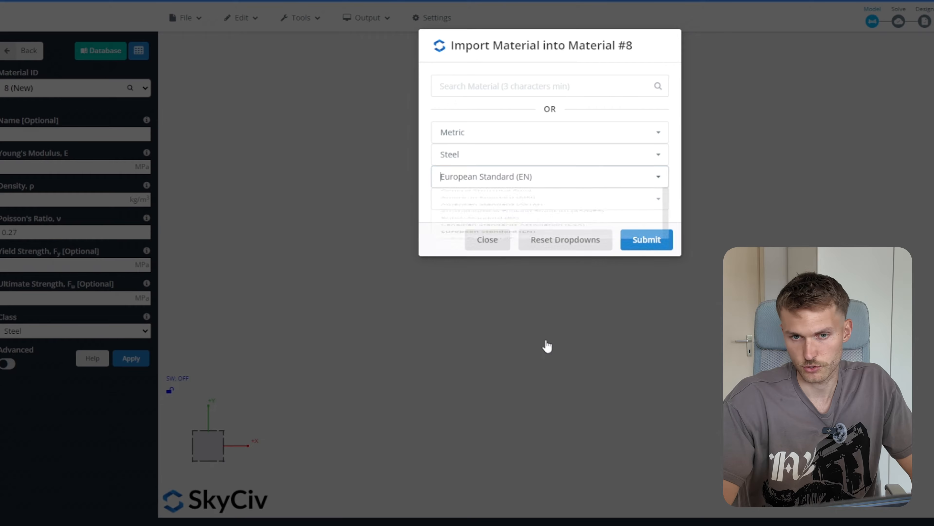
pyautogui.click(515, 197)
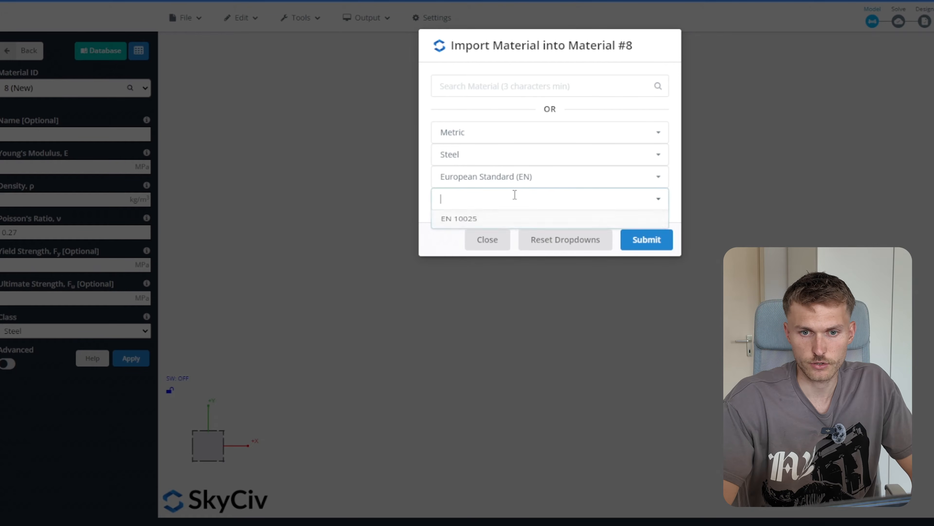
pyautogui.click(514, 223)
pyautogui.click(509, 220)
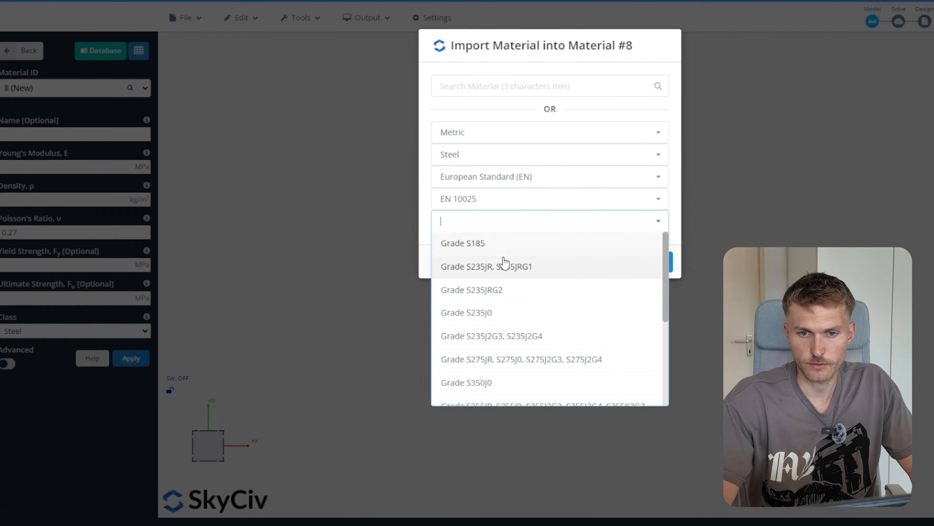
pyautogui.click(538, 296)
pyautogui.click(505, 240)
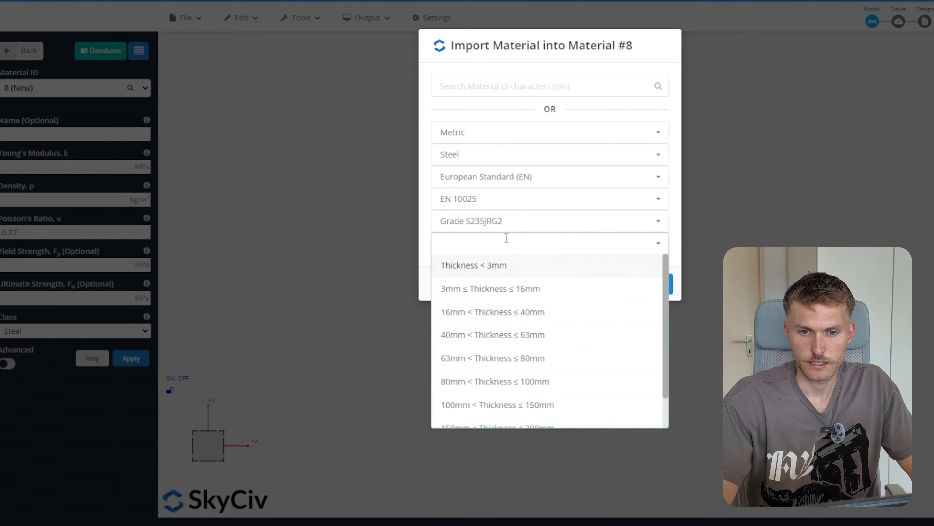
pyautogui.click(534, 295)
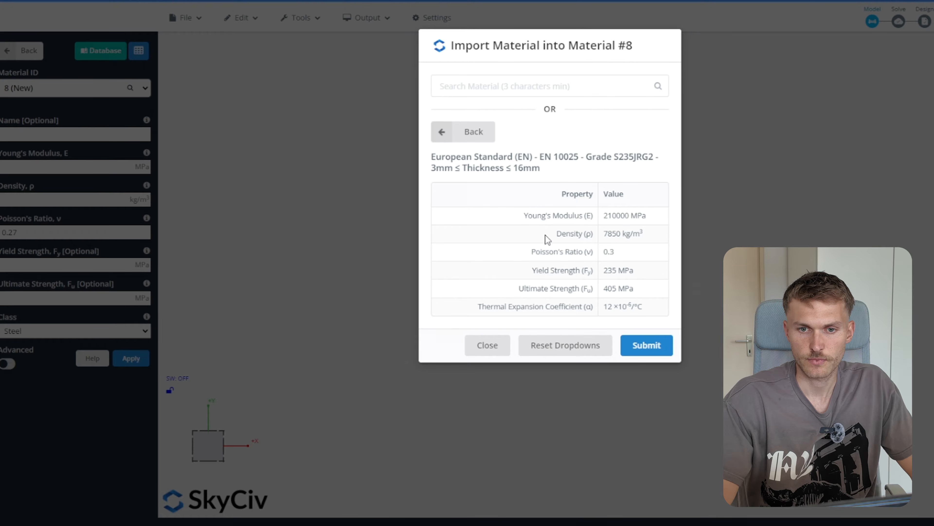
pyautogui.click(648, 346)
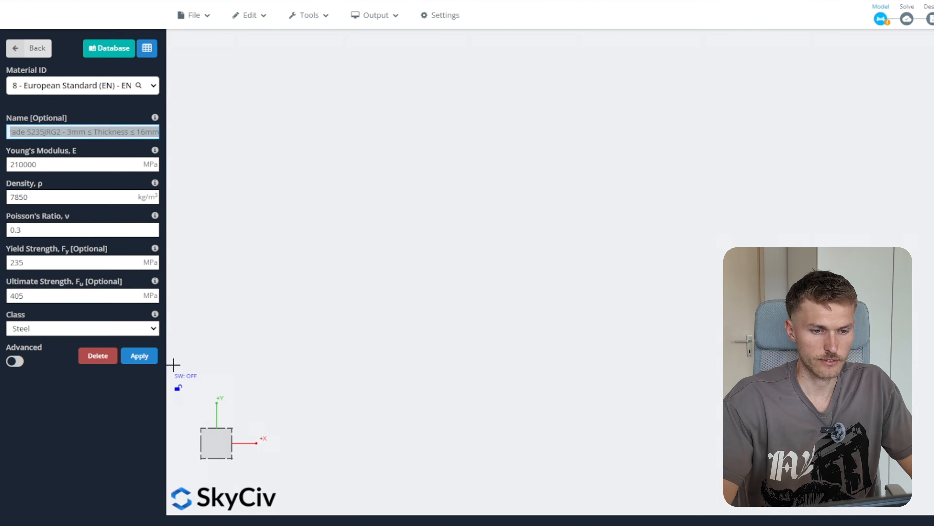
pyautogui.click(144, 356)
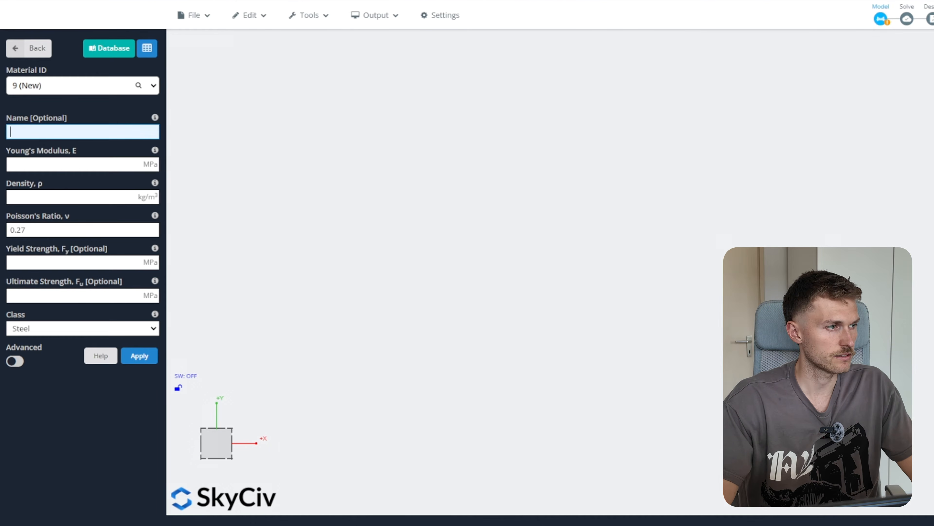
pyautogui.click(24, 50)
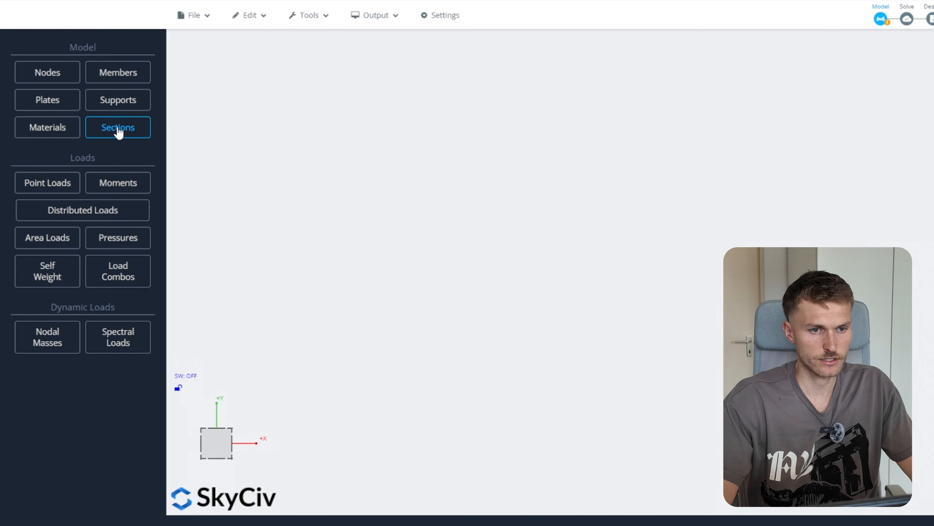
# Add the European HE 500 B wide-flange section in EN 10025 steel
pyautogui.click(129, 134)
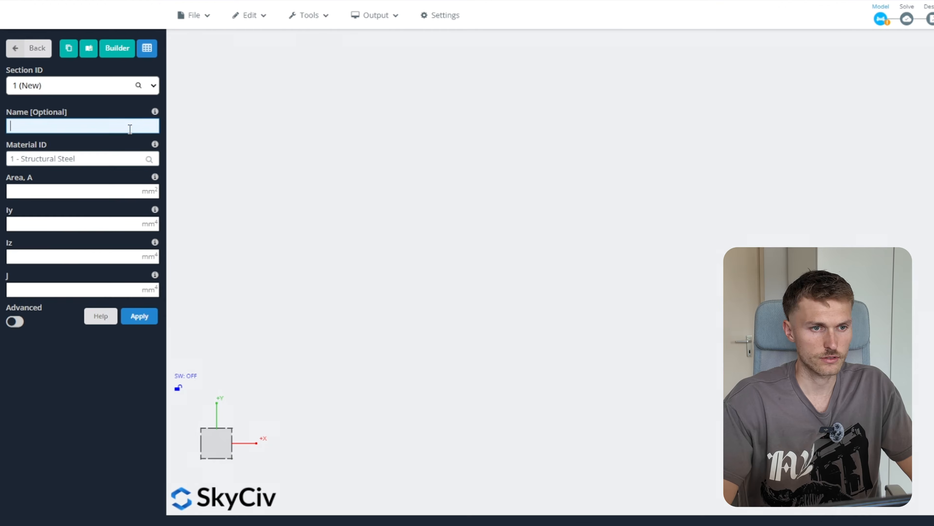
pyautogui.click(89, 48)
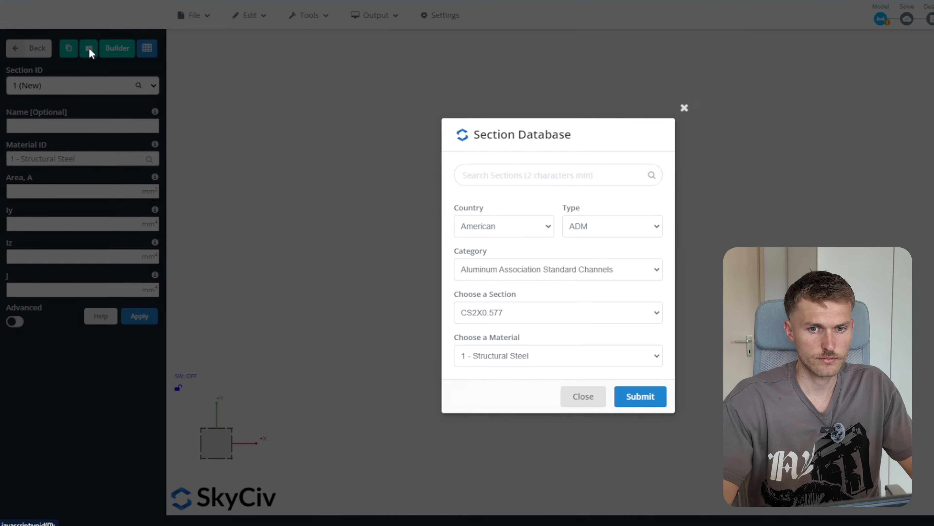
pyautogui.click(511, 226)
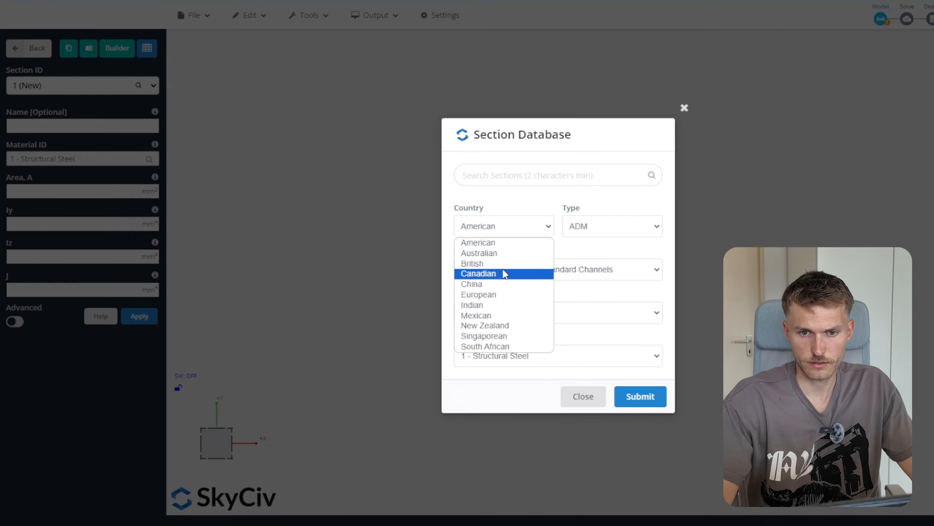
pyautogui.click(499, 294)
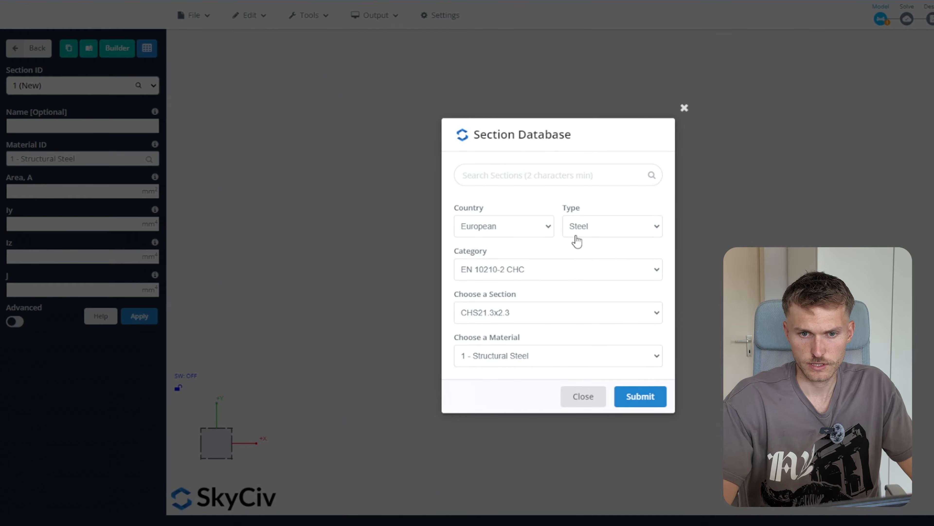
pyautogui.click(540, 274)
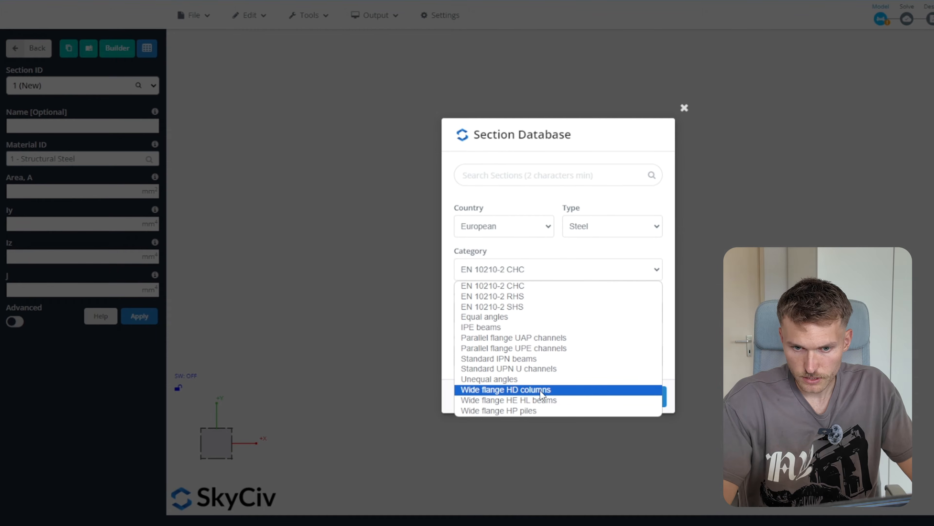
pyautogui.click(564, 402)
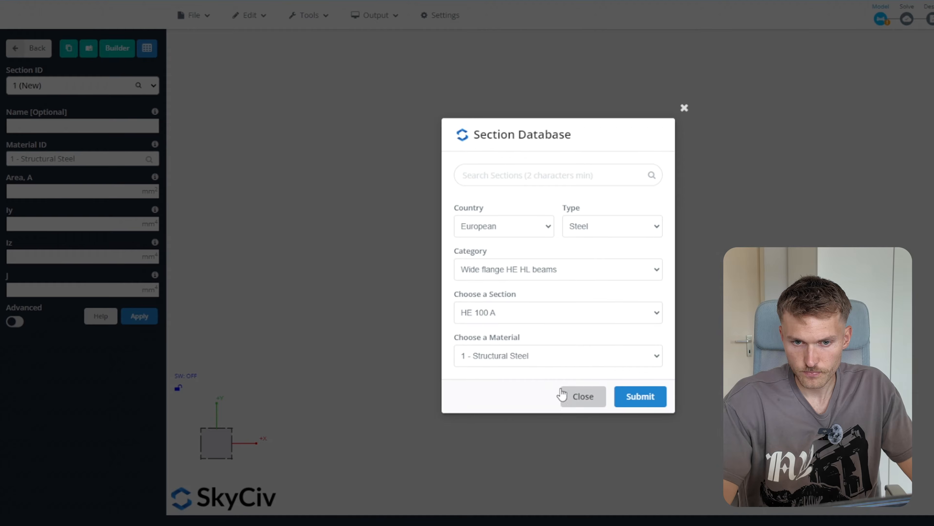
pyautogui.click(534, 314)
pyautogui.scroll(-15, 550, 240)
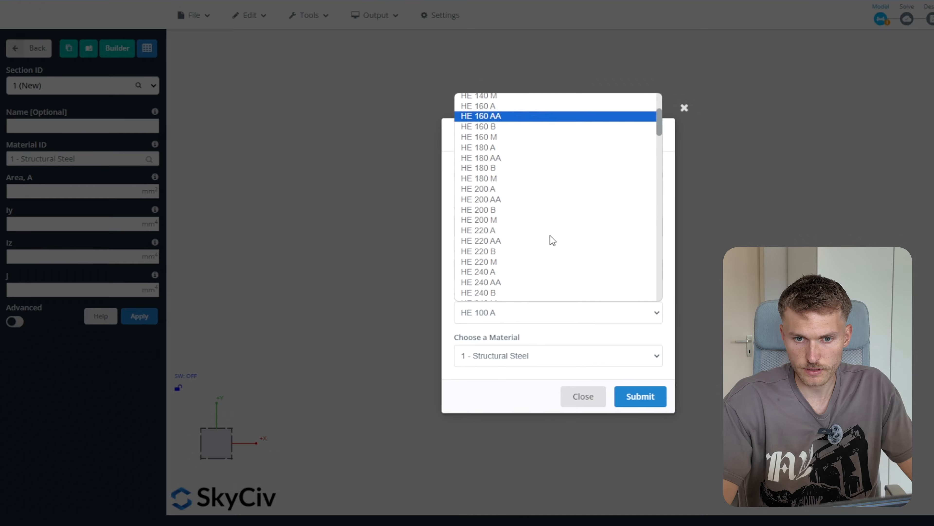
pyautogui.scroll(5, 550, 236)
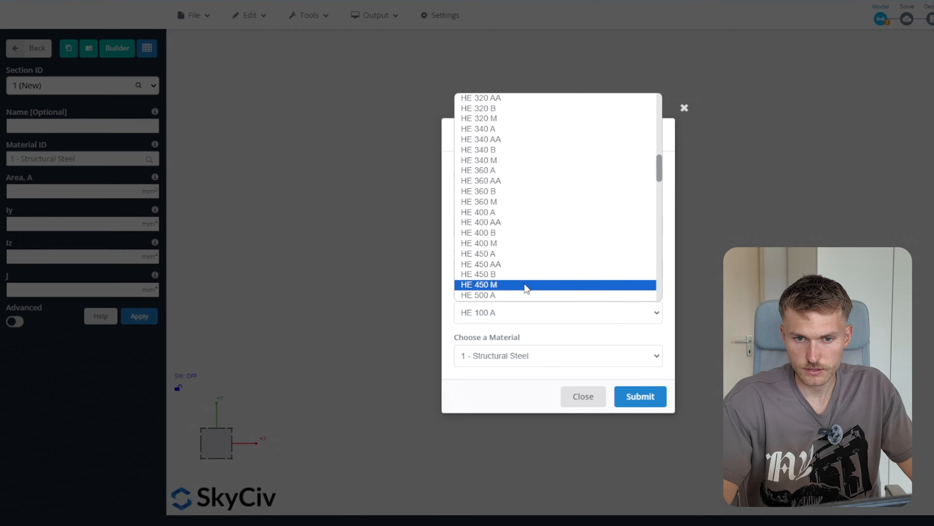
pyautogui.scroll(-3, 524, 283)
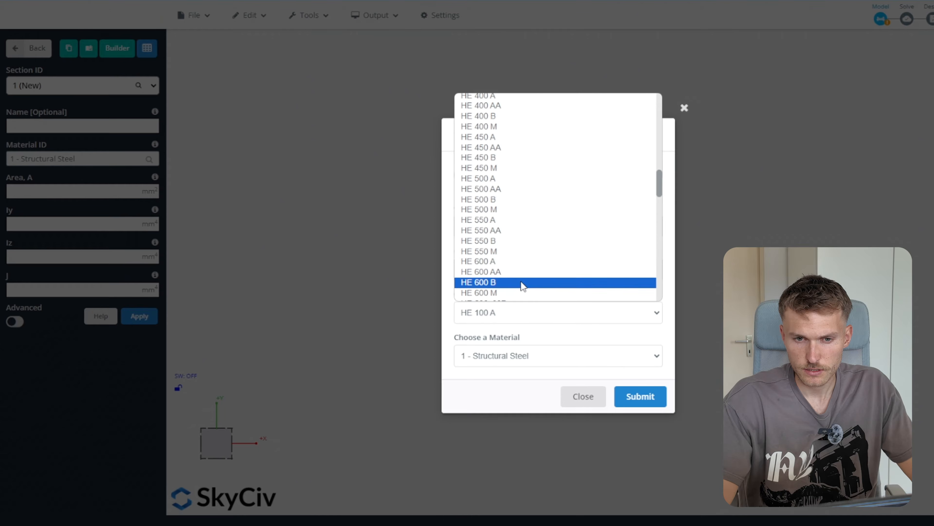
pyautogui.click(515, 200)
pyautogui.click(556, 362)
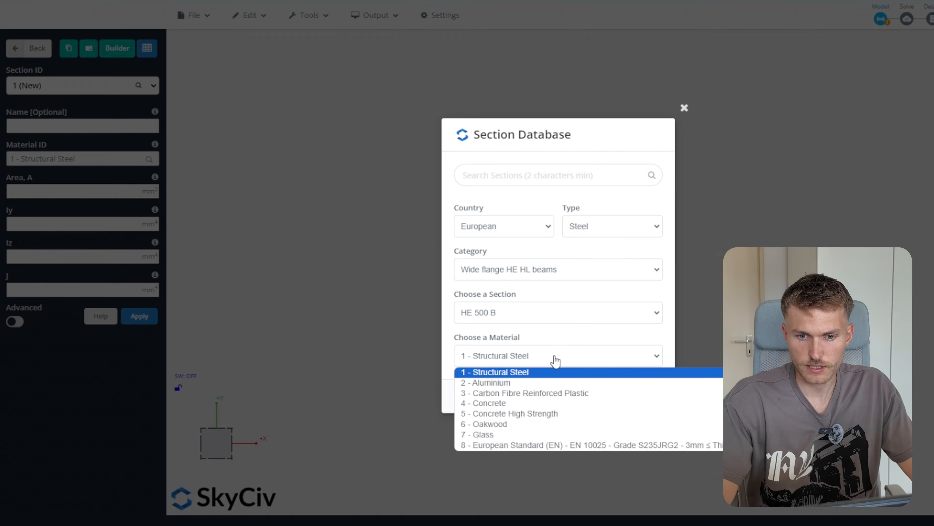
pyautogui.click(583, 446)
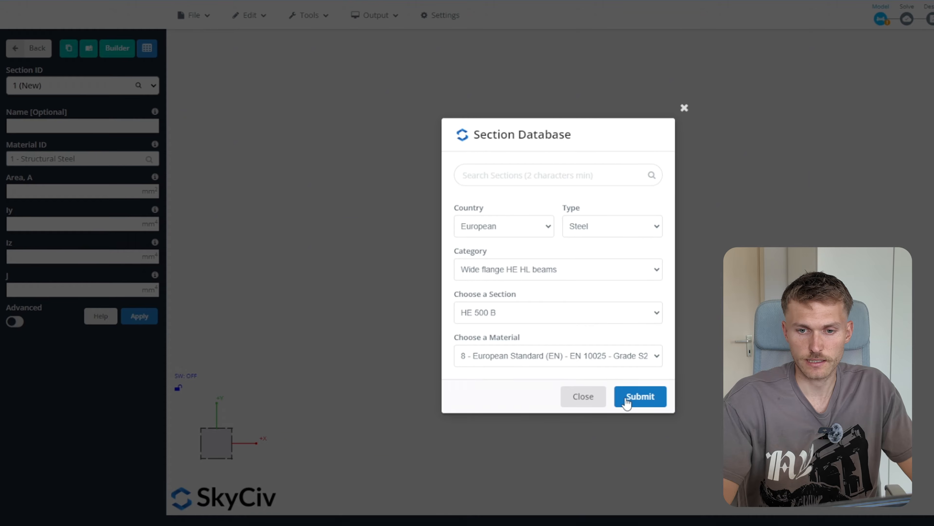
pyautogui.click(636, 397)
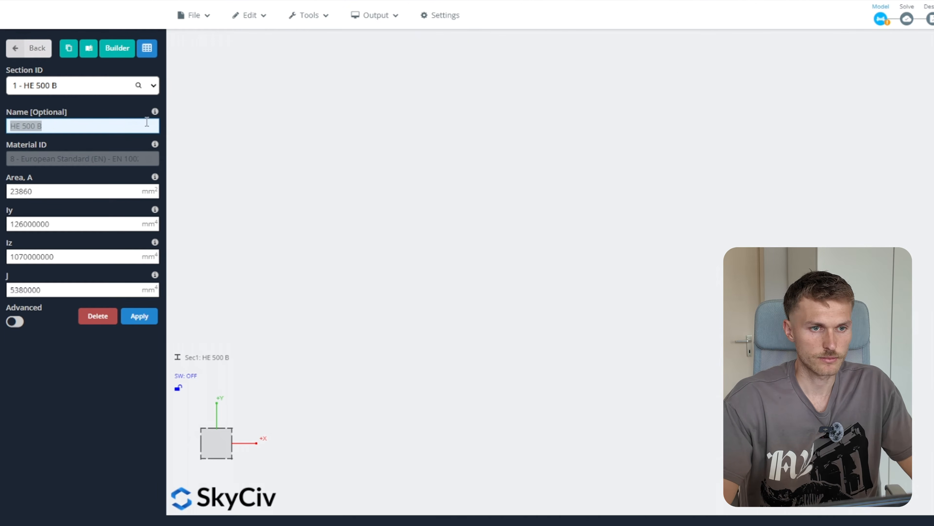
# Add the HE 180 B wide-flange section in EN 10025 steel
pyautogui.click(89, 48)
pyautogui.click(550, 268)
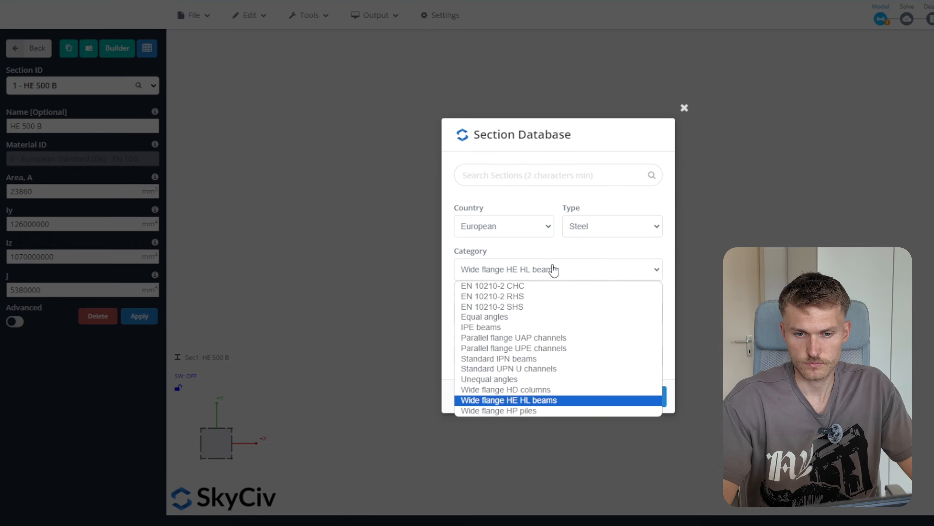
pyautogui.click(551, 268)
pyautogui.click(533, 313)
pyautogui.scroll(10, 528, 256)
pyautogui.click(526, 263)
pyautogui.click(558, 355)
pyautogui.click(544, 444)
pyautogui.click(638, 396)
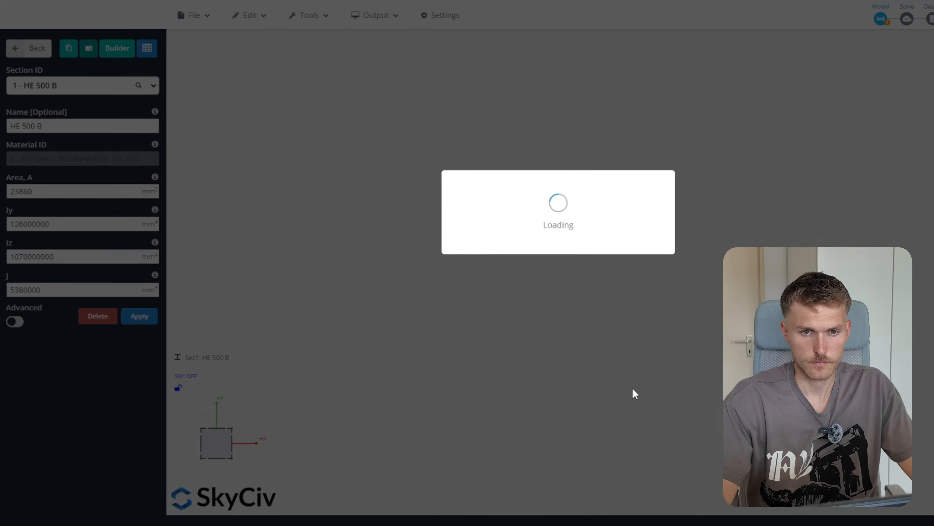
# Add the CHS76.1x4 circular hollow section from the EN 10210-2 CHC category
pyautogui.click(89, 48)
pyautogui.click(538, 269)
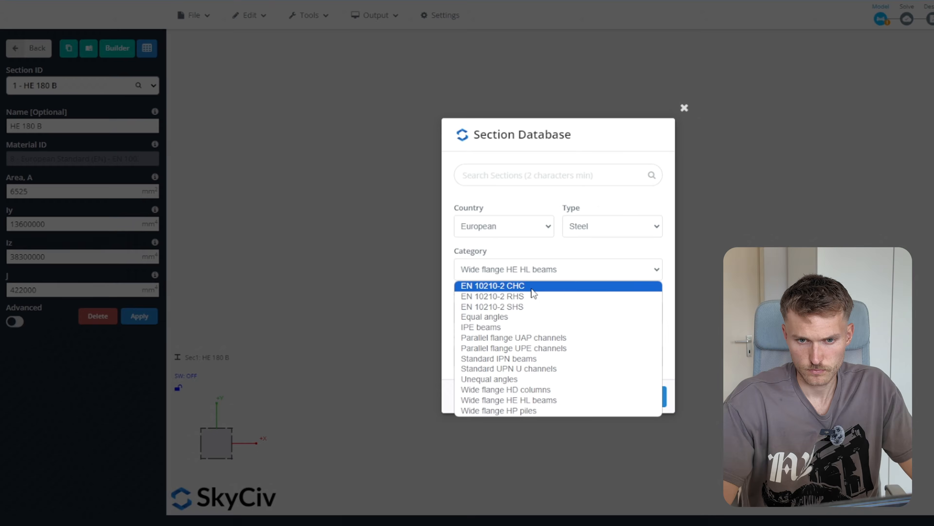
pyautogui.click(541, 286)
pyautogui.click(546, 313)
pyautogui.scroll(-3, 530, 250)
pyautogui.click(522, 218)
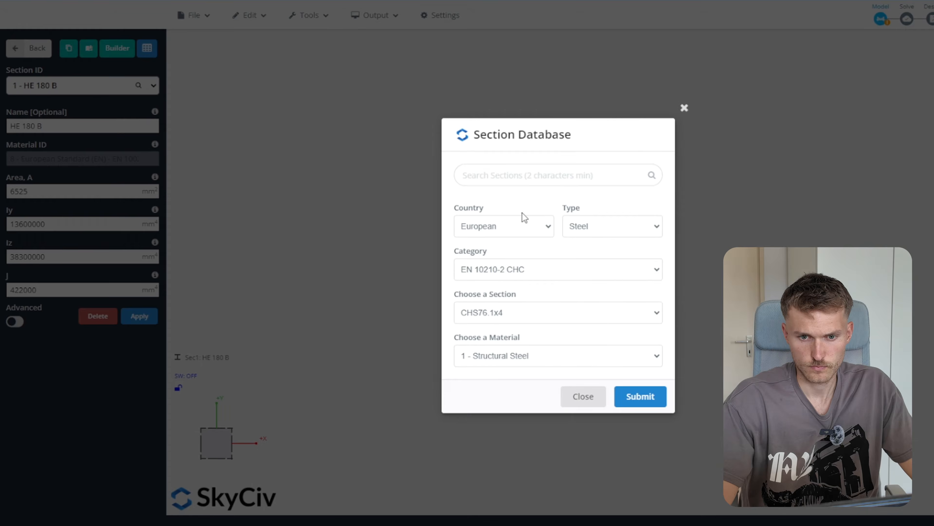
pyautogui.click(641, 396)
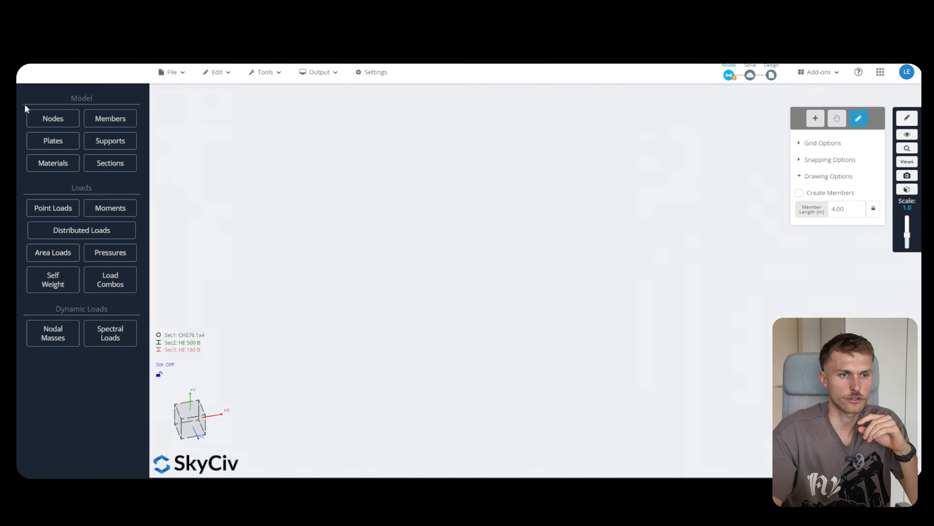
# Create node 1 at X = 0, Y = 0, Z = 0 in the Nodes editor
pyautogui.click(37, 117)
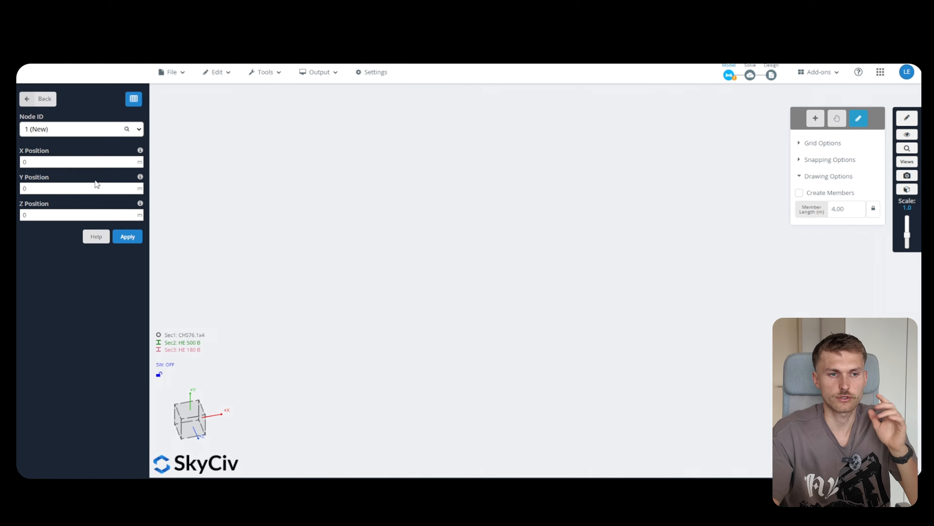
pyautogui.click(89, 163)
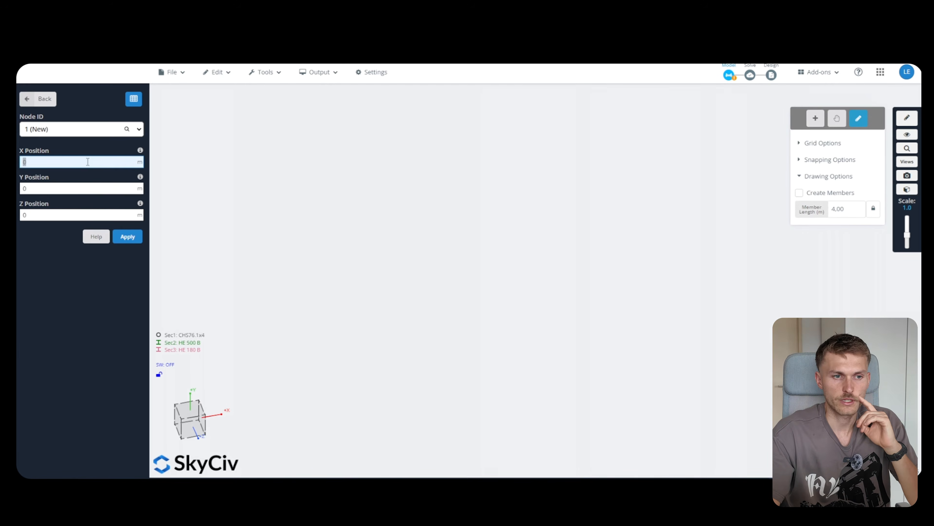
pyautogui.click(69, 193)
pyautogui.click(68, 211)
pyautogui.click(56, 153)
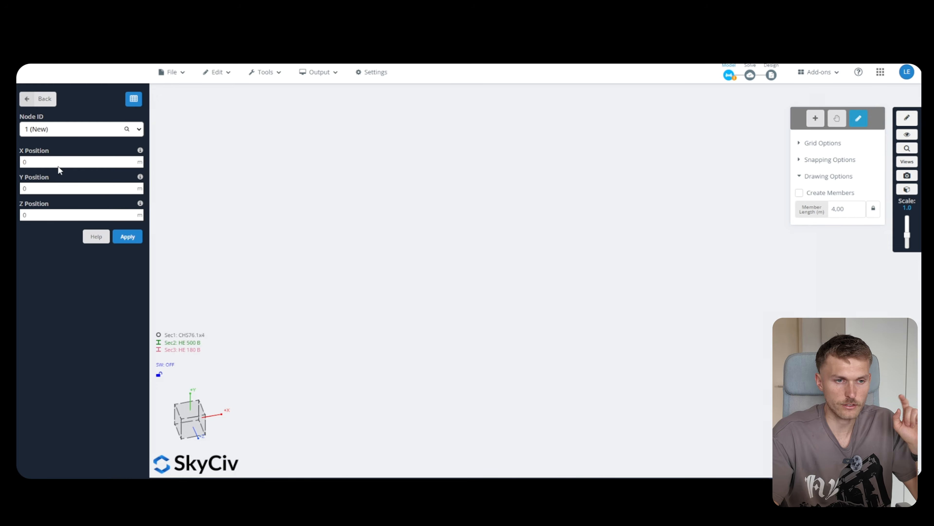
pyautogui.click(128, 238)
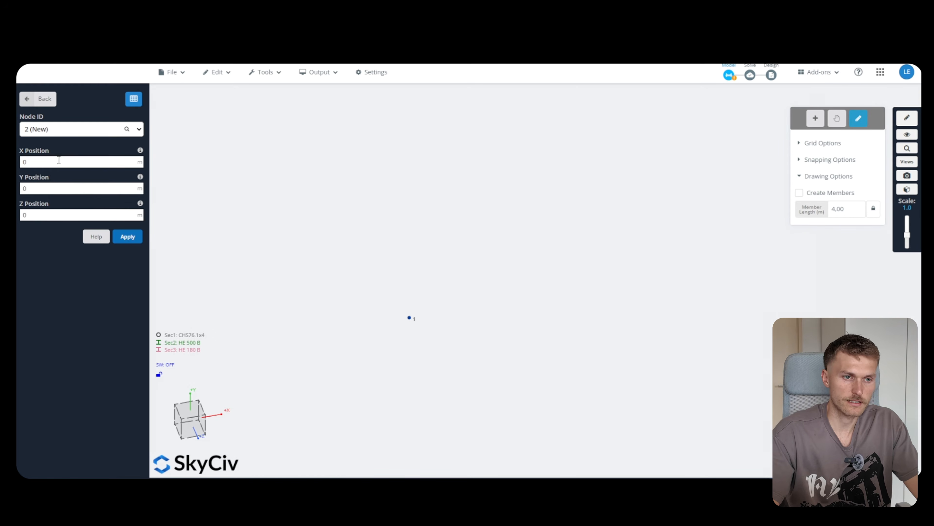
pyautogui.click(55, 190)
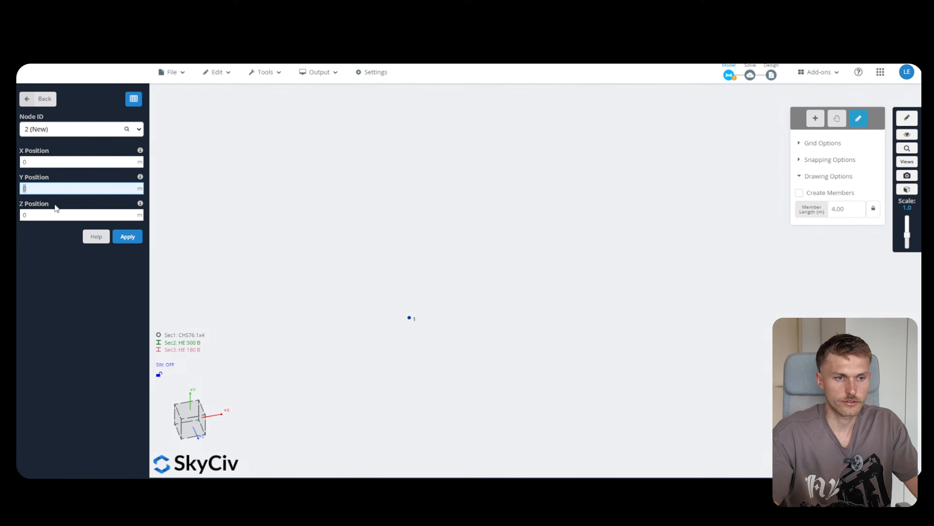
pyautogui.click(54, 215)
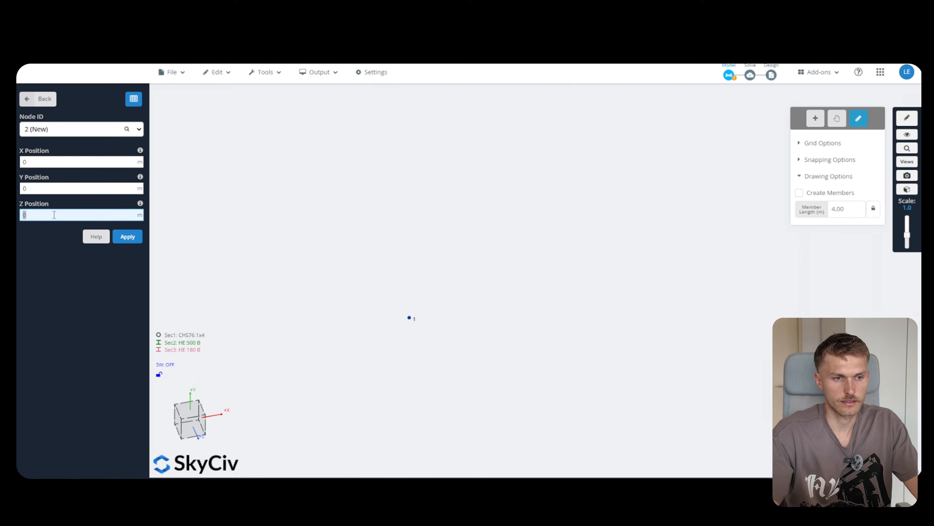
pyautogui.click(46, 159)
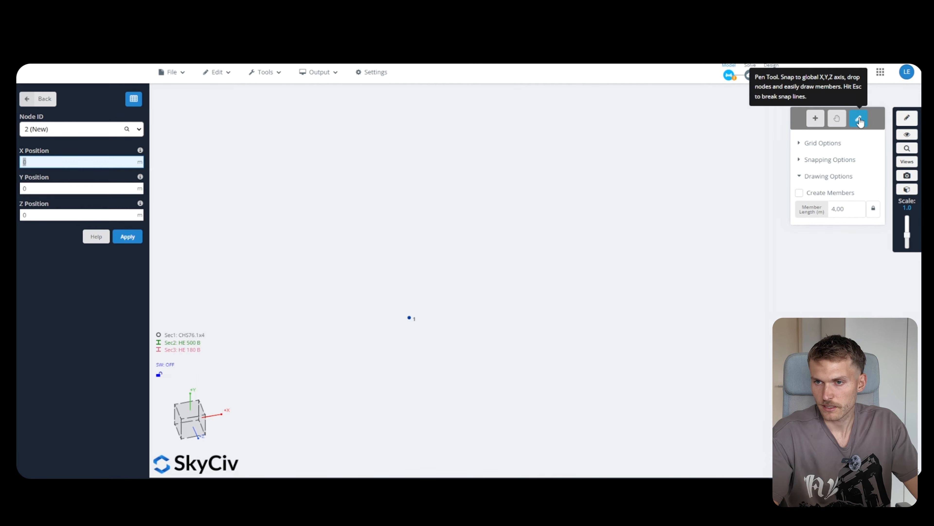
# Switch to the Pen Tool and lay out a 16 m XY grid with 1 m spacing
pyautogui.click(904, 120)
pyautogui.click(905, 120)
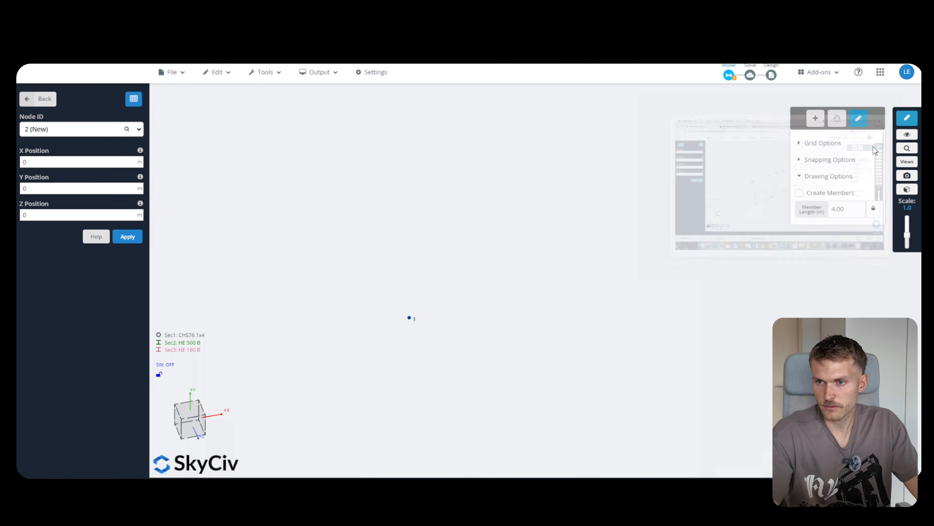
pyautogui.click(816, 144)
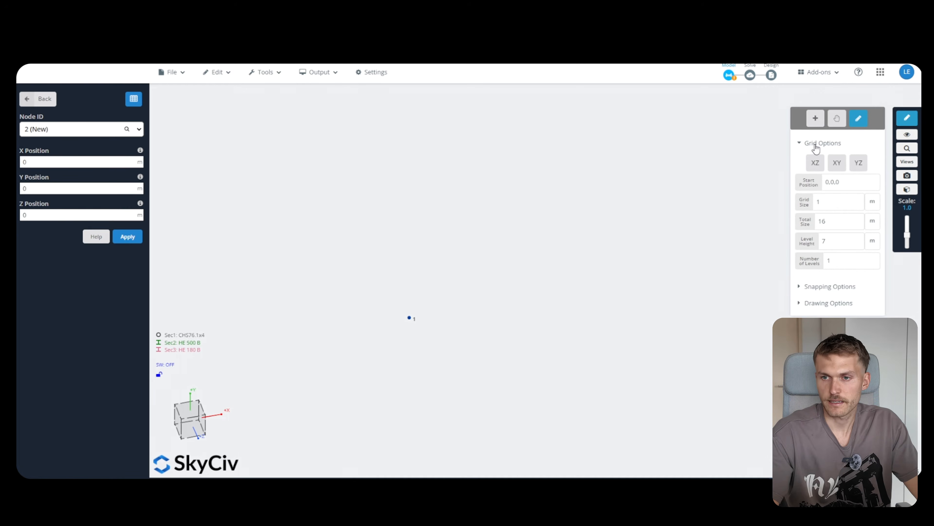
pyautogui.click(834, 202)
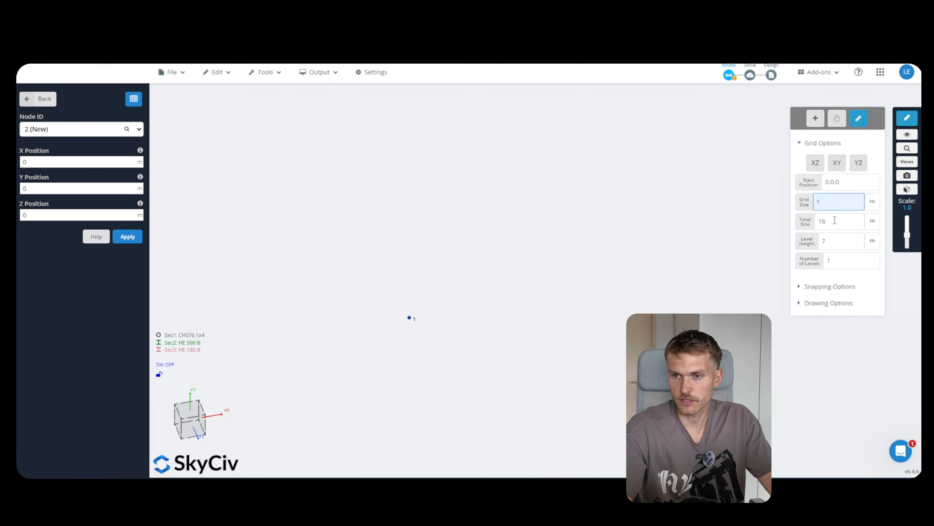
pyautogui.click(839, 243)
pyautogui.click(838, 262)
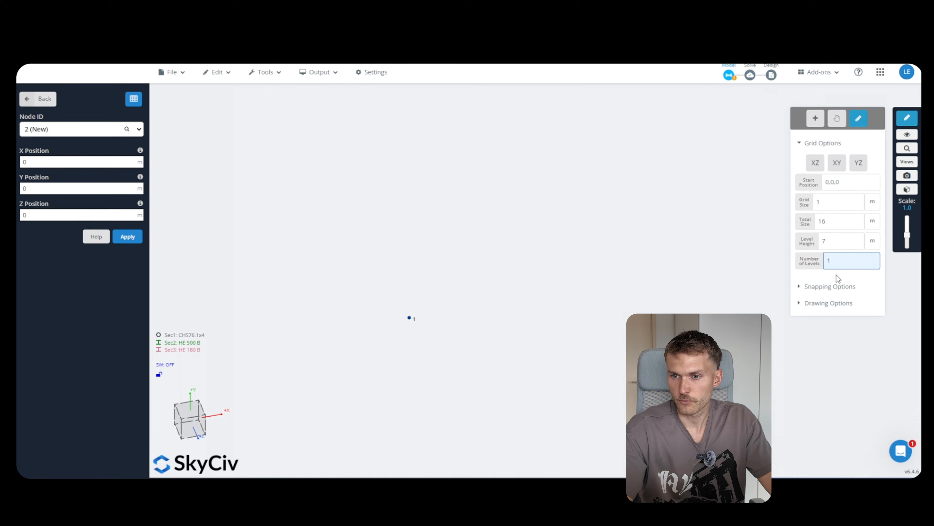
pyautogui.click(840, 167)
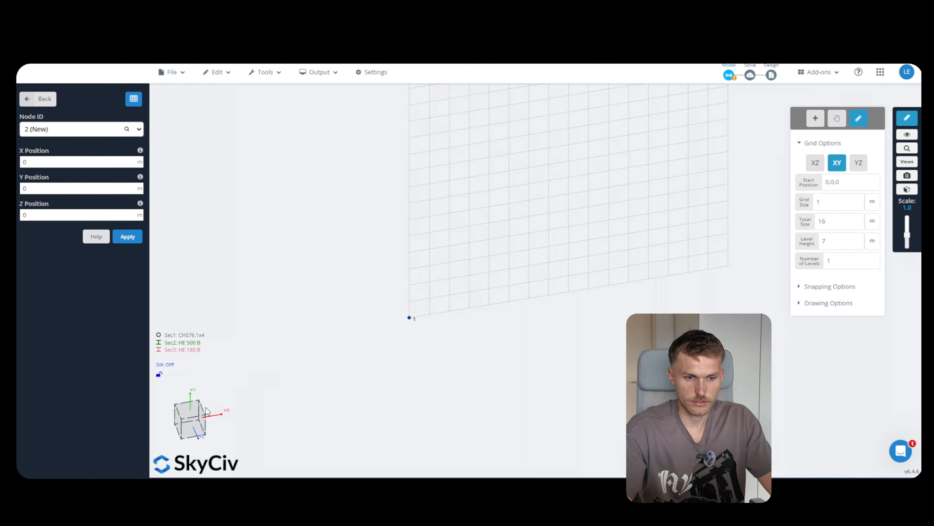
pyautogui.scroll(-3, 311, 384)
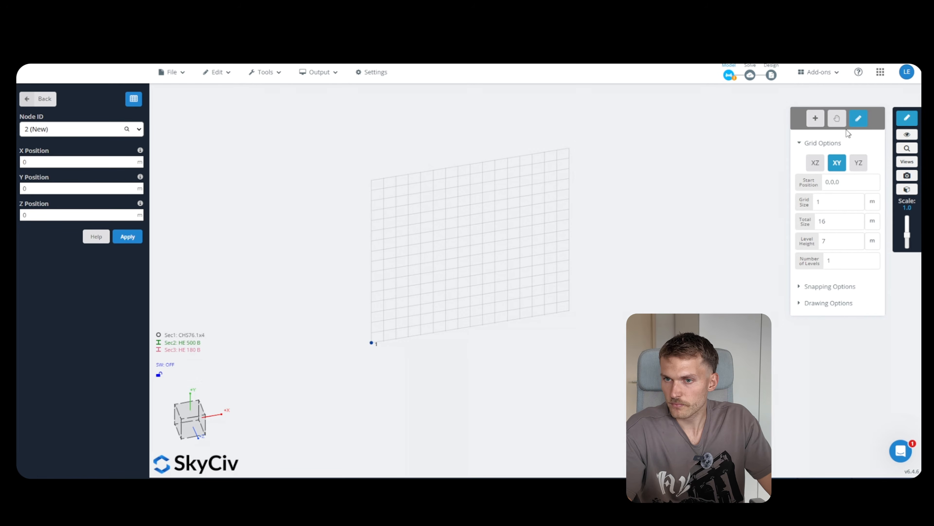
pyautogui.click(824, 303)
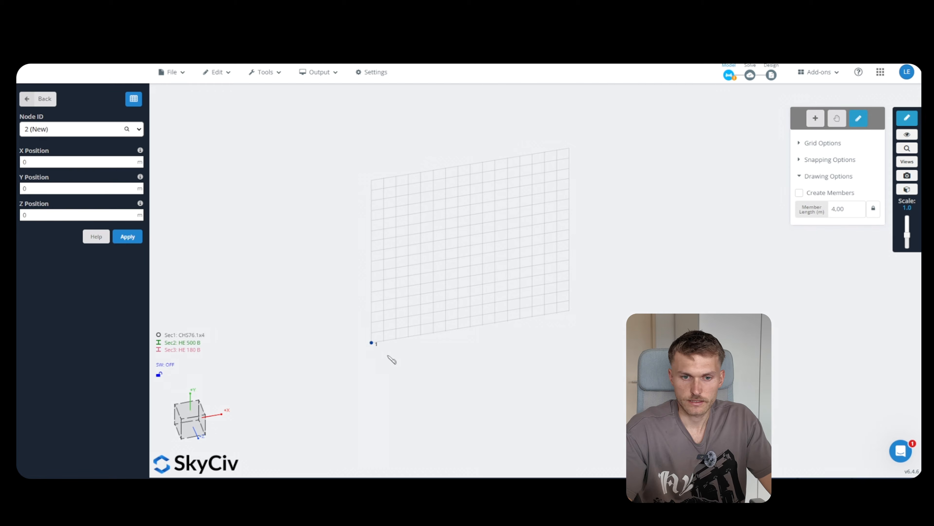
# Draw node 2 above node 1, node 3 16 m across, and node 4 below node 3
pyautogui.scroll(3, 373, 341)
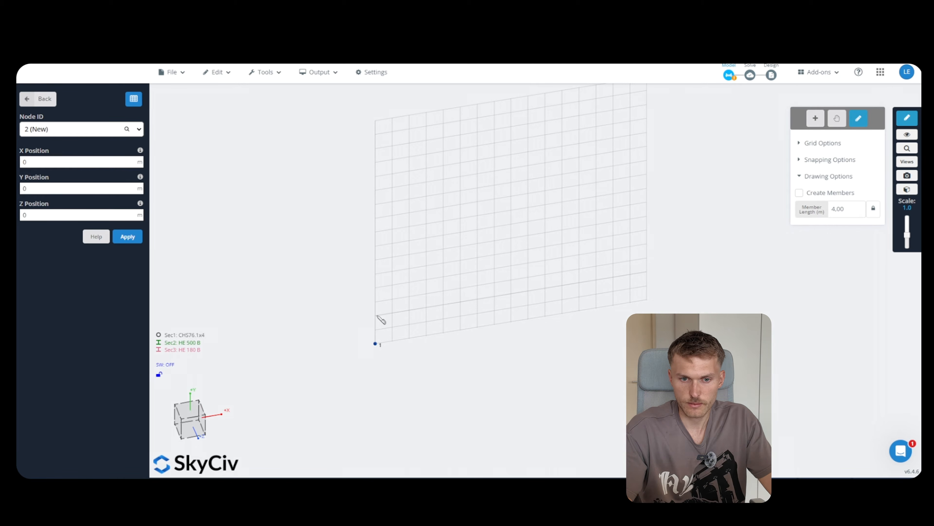
pyautogui.click(376, 247)
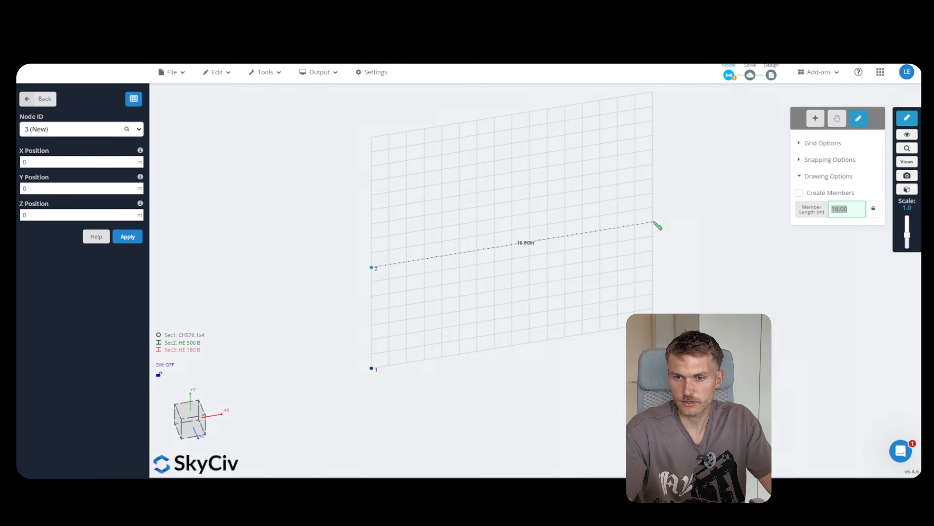
pyautogui.click(652, 223)
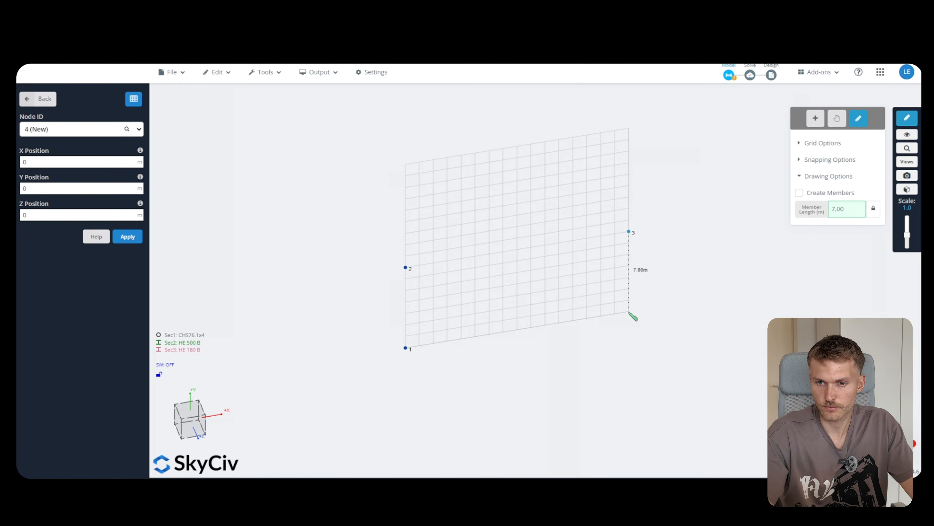
pyautogui.click(633, 315)
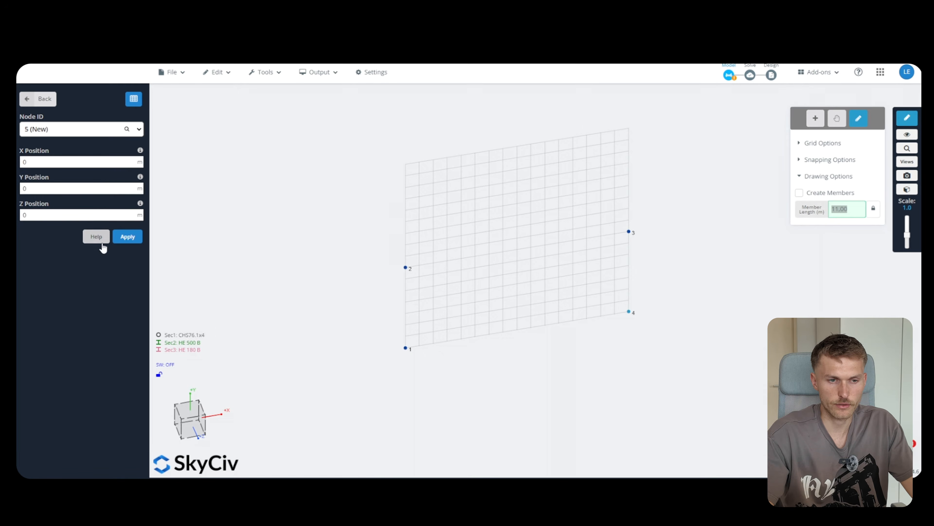
pyautogui.click(31, 103)
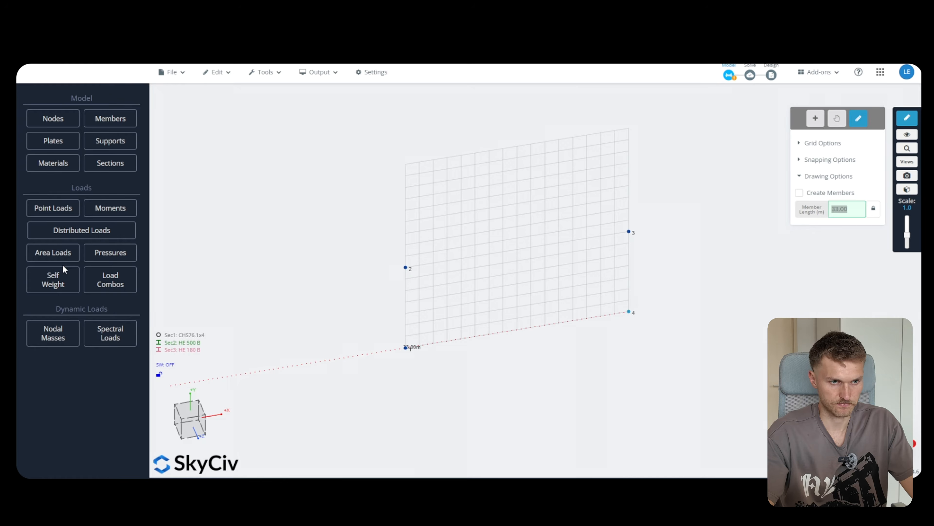
# Add member 1 from node 1 to node 2 with the HE 500 B section
pyautogui.click(106, 124)
pyautogui.click(47, 192)
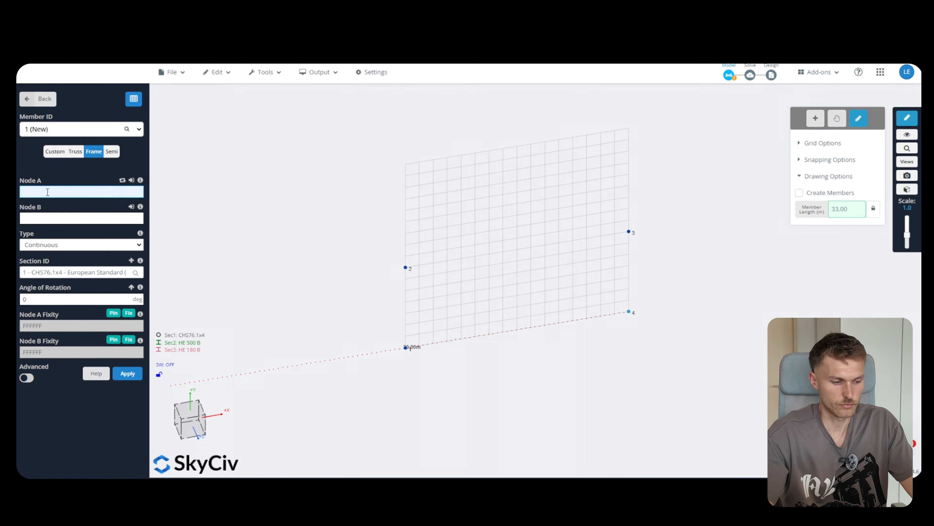
pyautogui.write('1')
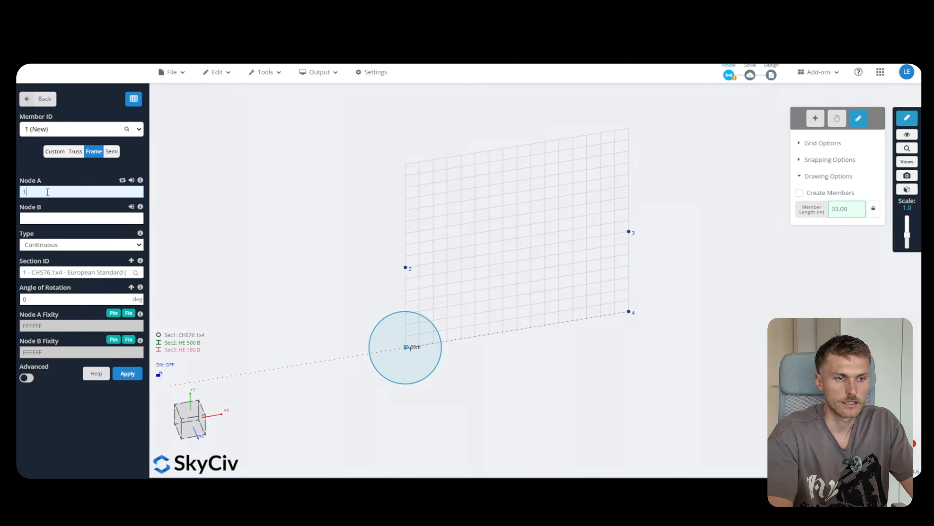
pyautogui.press('Tab')
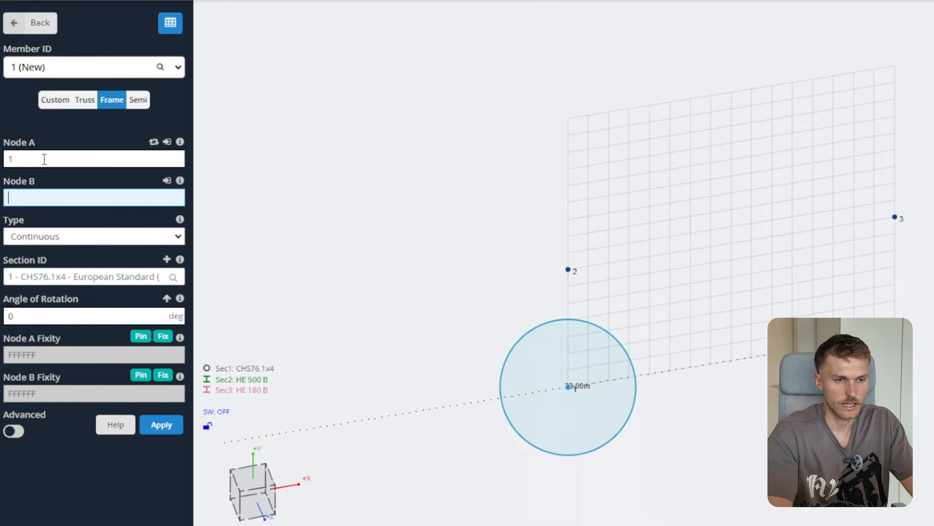
pyautogui.write('2')
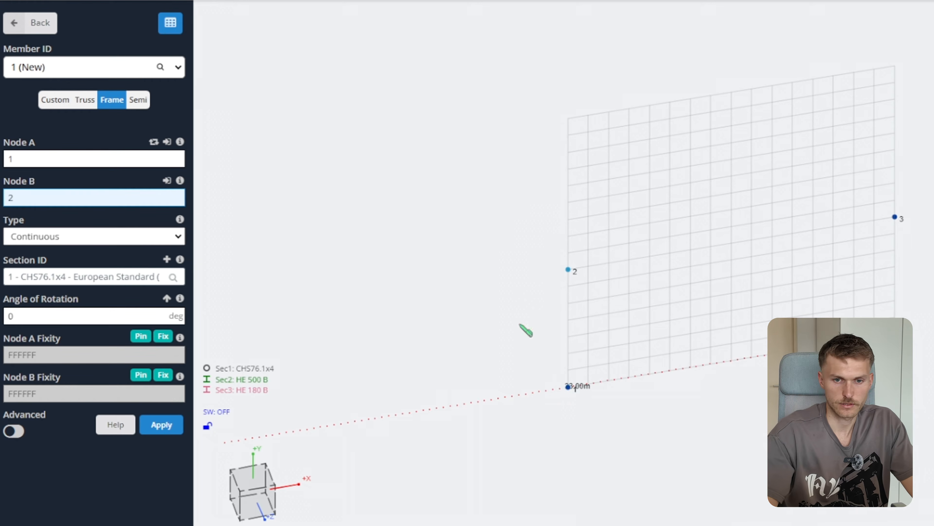
pyautogui.press('Tab')
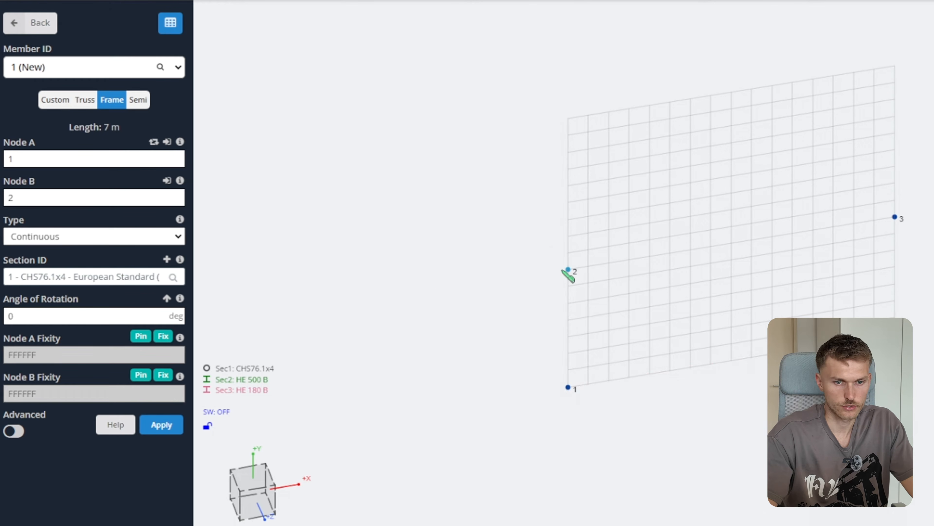
pyautogui.click(91, 276)
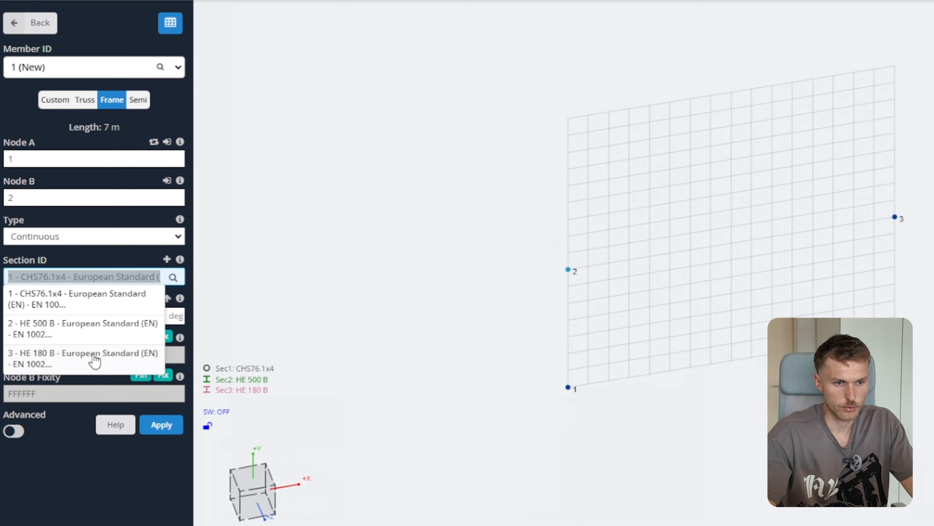
pyautogui.click(84, 331)
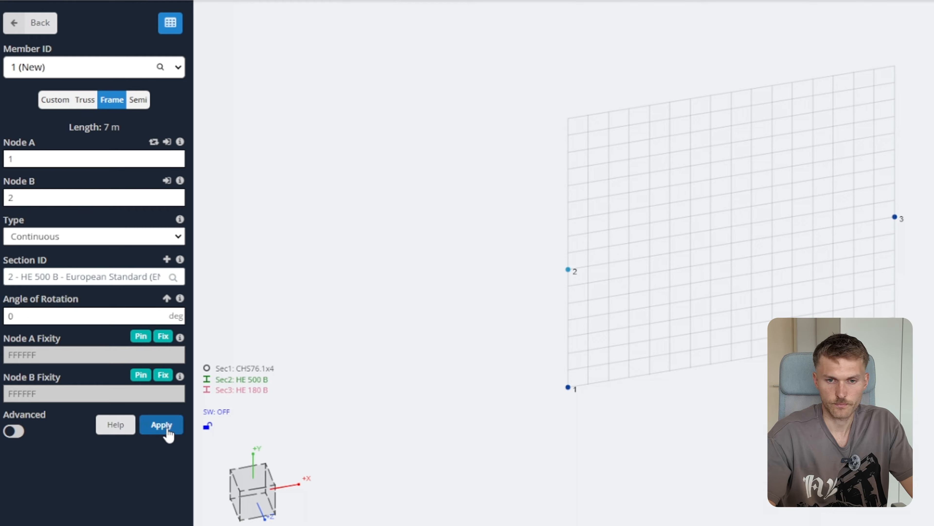
pyautogui.click(162, 426)
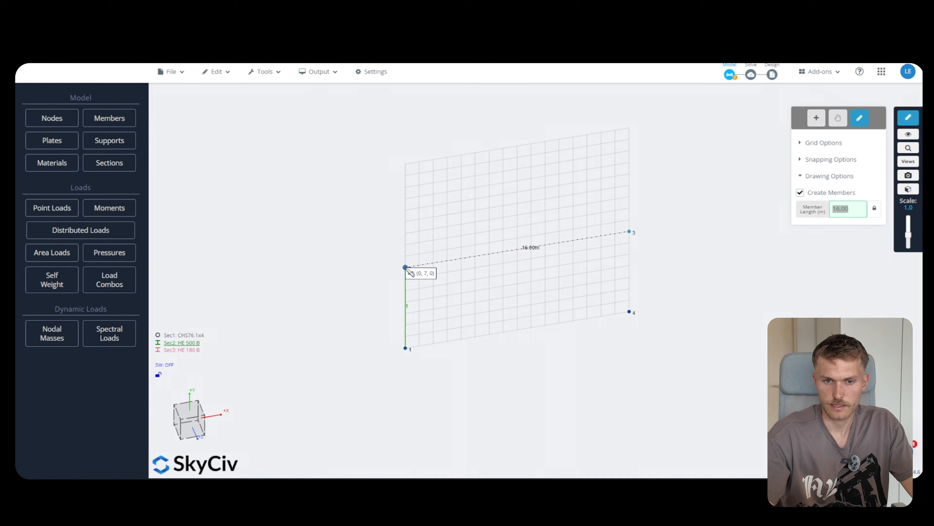
# Draw member 2 from node 2 to node 3 and member 3 down to node 4
pyautogui.click(434, 271)
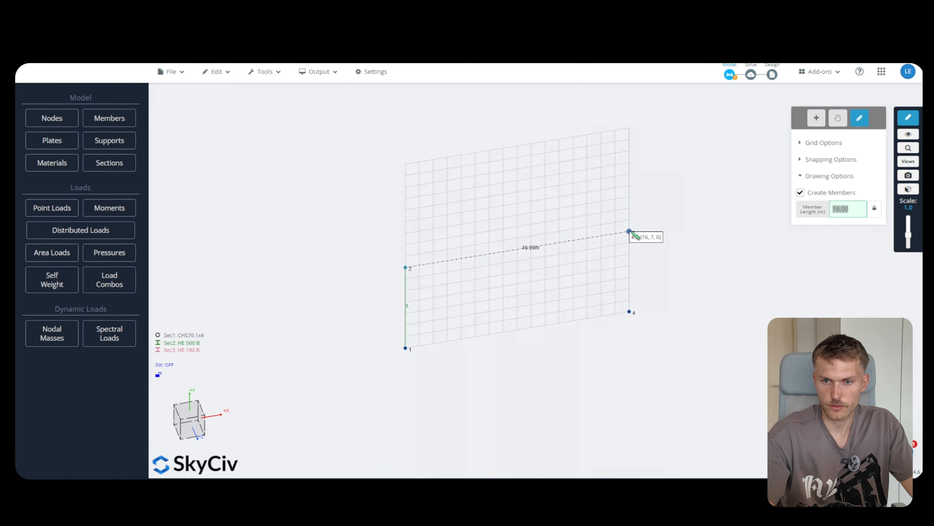
pyautogui.click(630, 232)
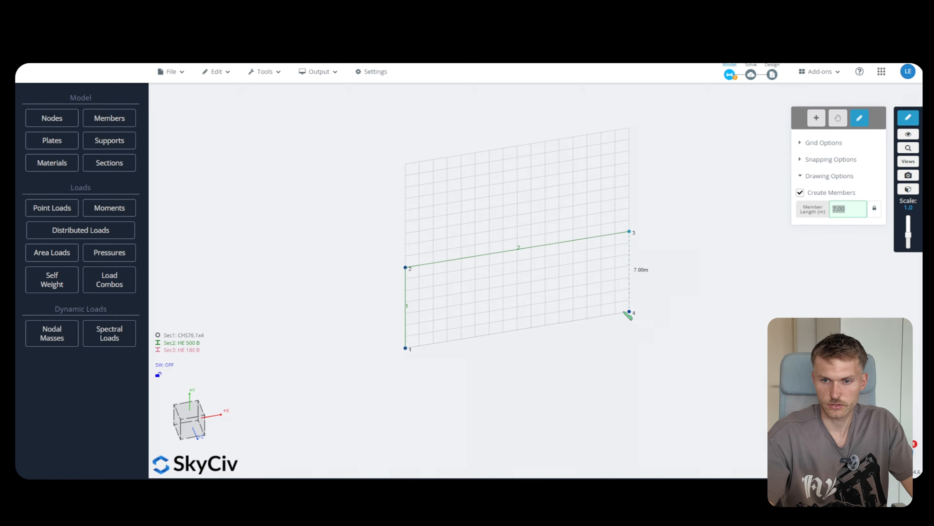
pyautogui.press('Return')
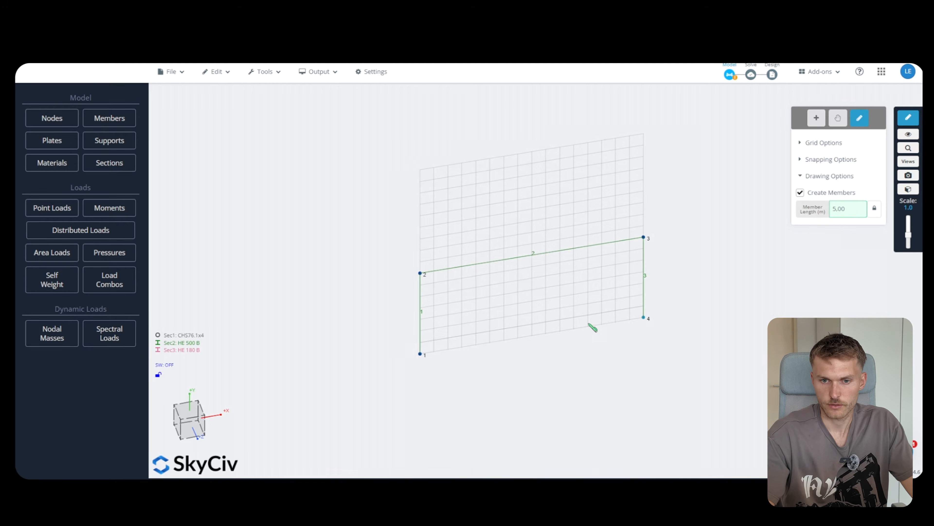
pyautogui.moveTo(592, 332); pyautogui.dragTo(615, 361)
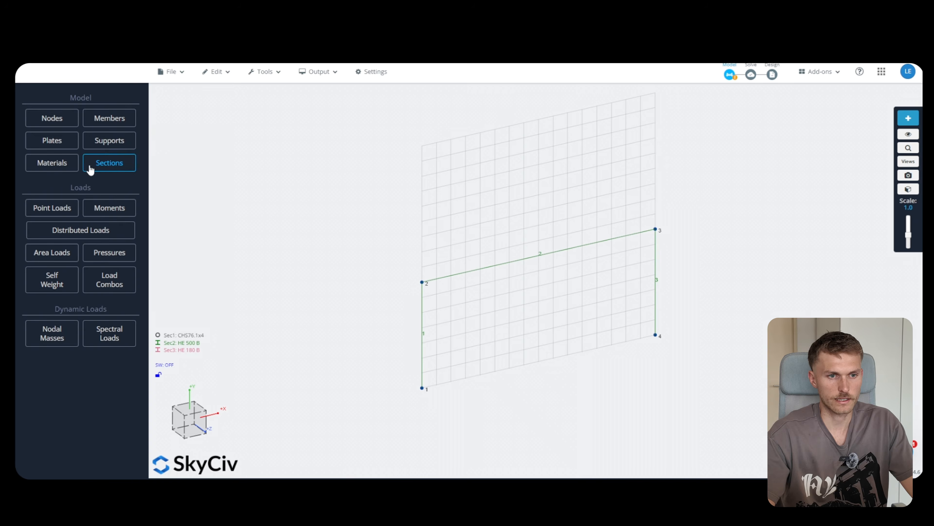
# Add a 3D pin support (FFFRRR) at node 1
pyautogui.click(125, 145)
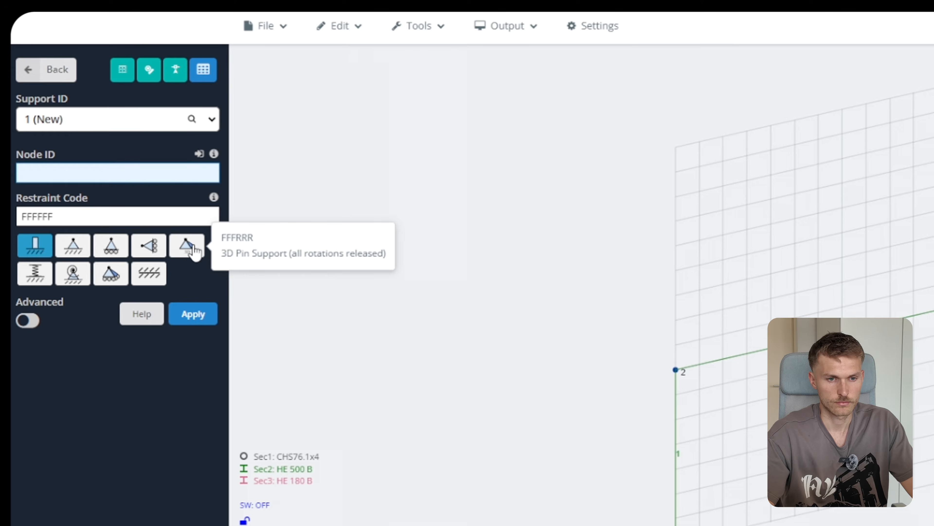
pyautogui.click(188, 245)
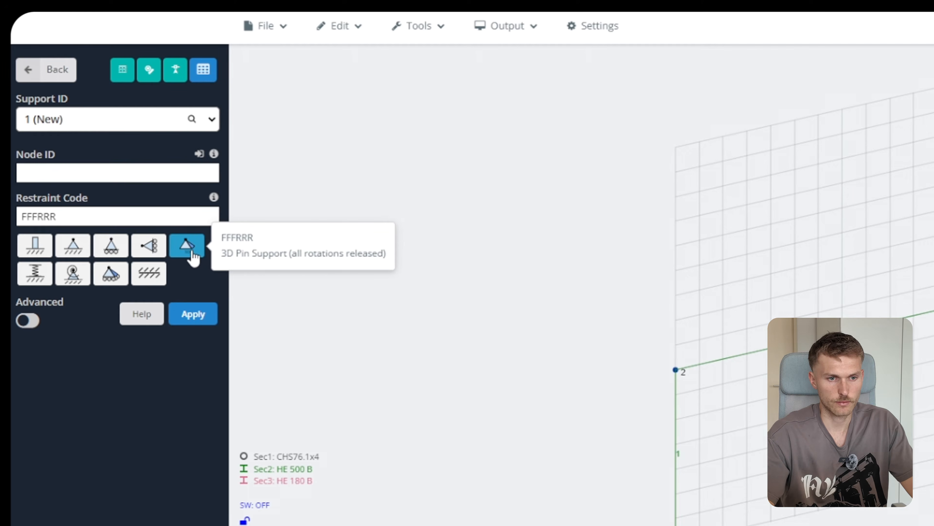
pyautogui.click(107, 174)
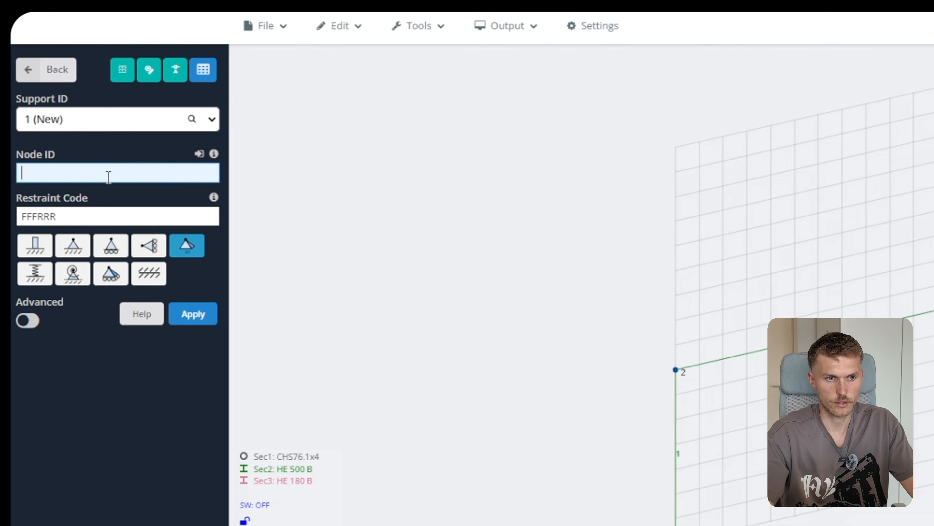
pyautogui.write('1')
pyautogui.click(186, 314)
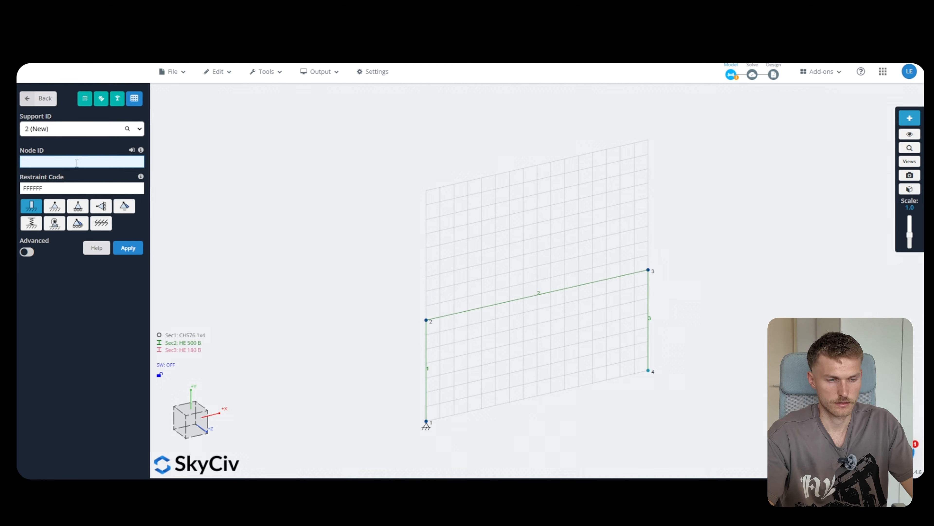
# Add a support at node 4 and change support 2 to a 3D pin
pyautogui.write('4')
pyautogui.click(130, 249)
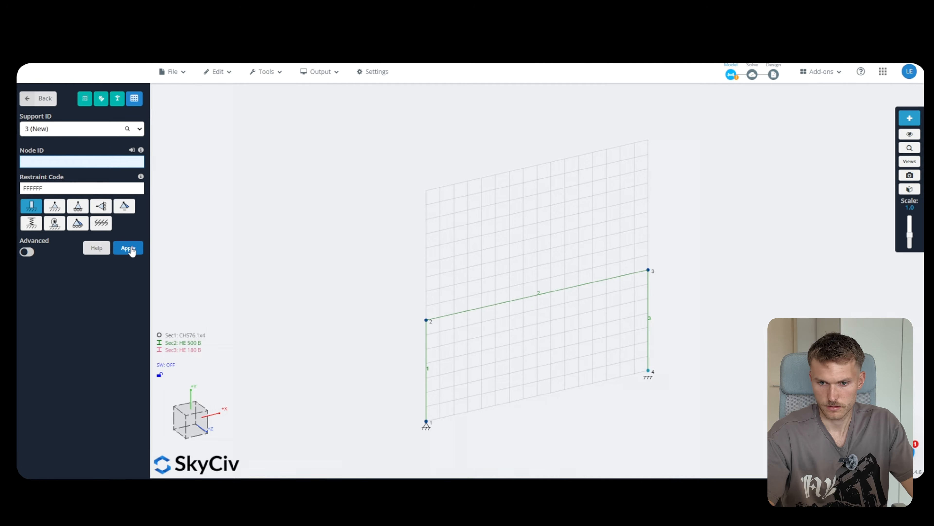
pyautogui.click(88, 127)
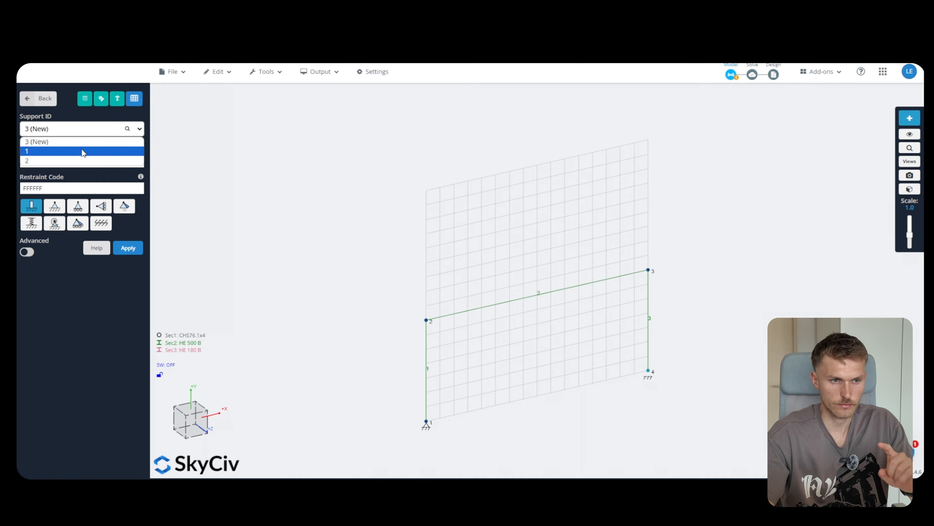
pyautogui.click(84, 162)
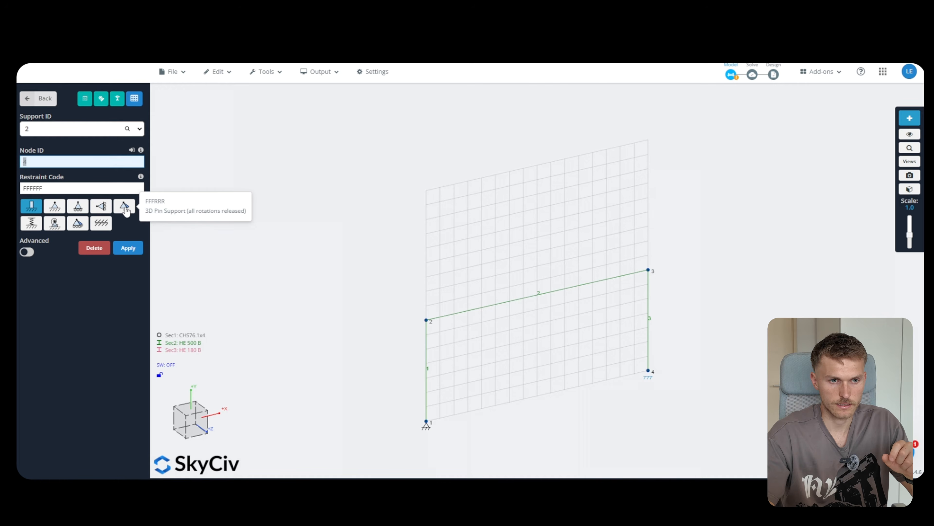
pyautogui.click(124, 206)
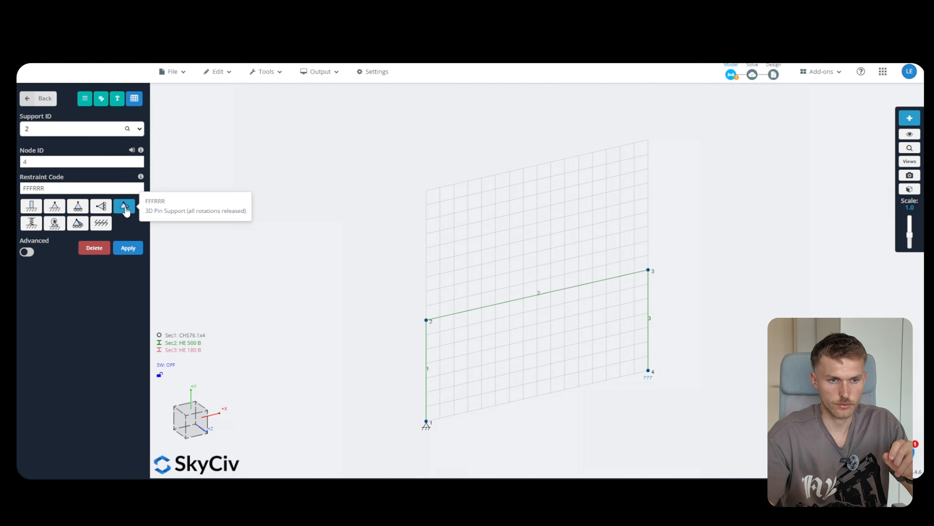
pyautogui.click(129, 246)
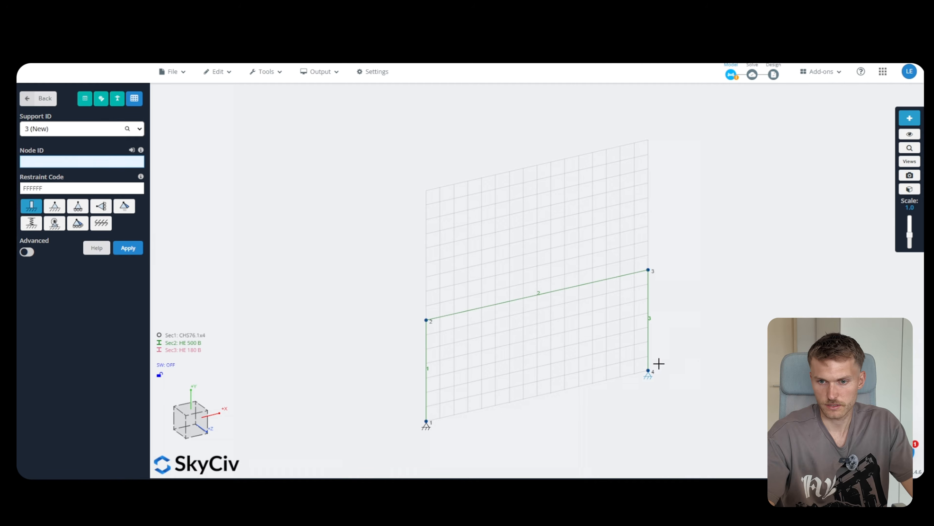
pyautogui.scroll(5, 659, 364)
pyautogui.scroll(-3, 651, 359)
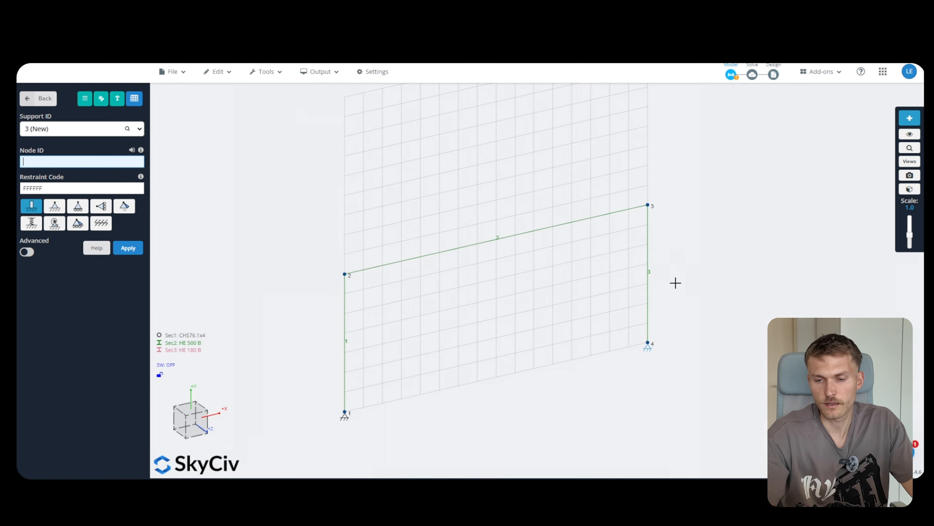
pyautogui.moveTo(682, 290)
pyautogui.mouseDown()
pyautogui.moveTo(676, 274)
pyautogui.moveTo(679, 287)
pyautogui.mouseUp()
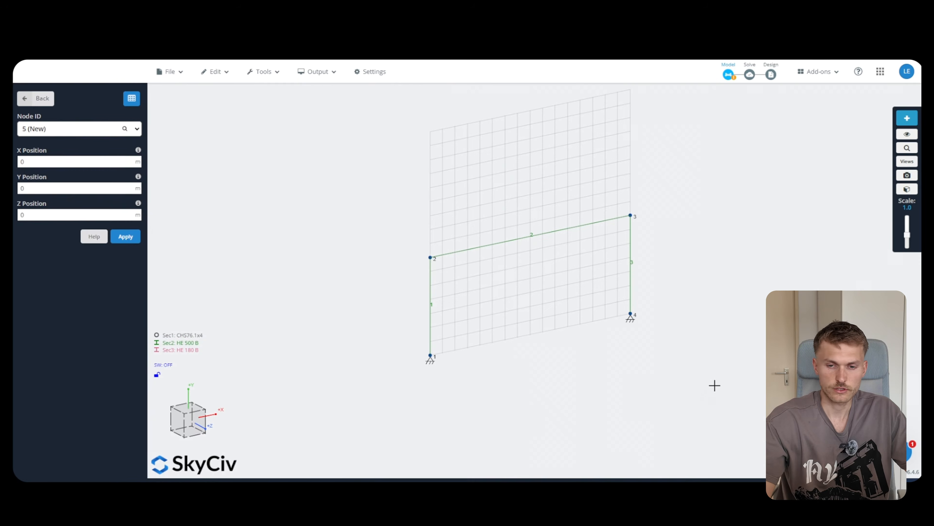
# Copy the selected portal frame 5 m along the Z-axis, then clear the node selection
pyautogui.moveTo(713, 390); pyautogui.dragTo(375, 188)
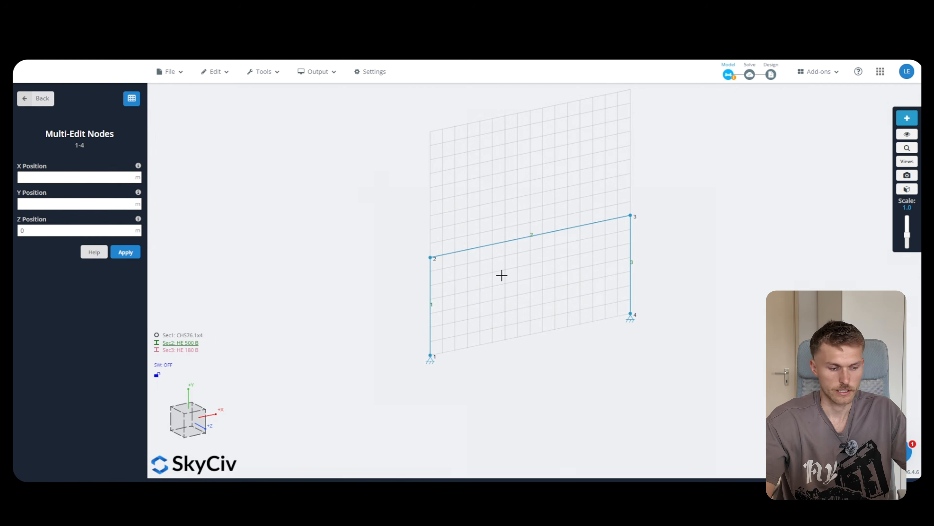
pyautogui.rightClick(492, 243)
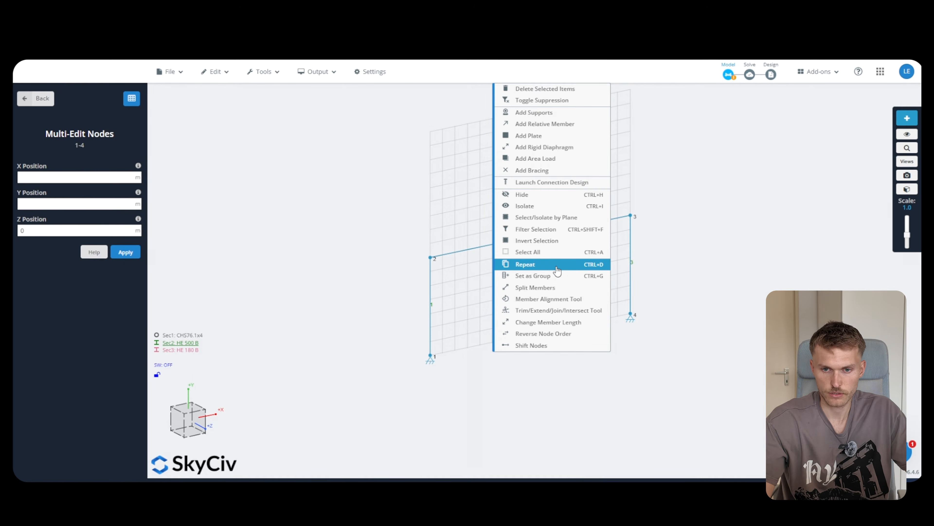
pyautogui.click(525, 264)
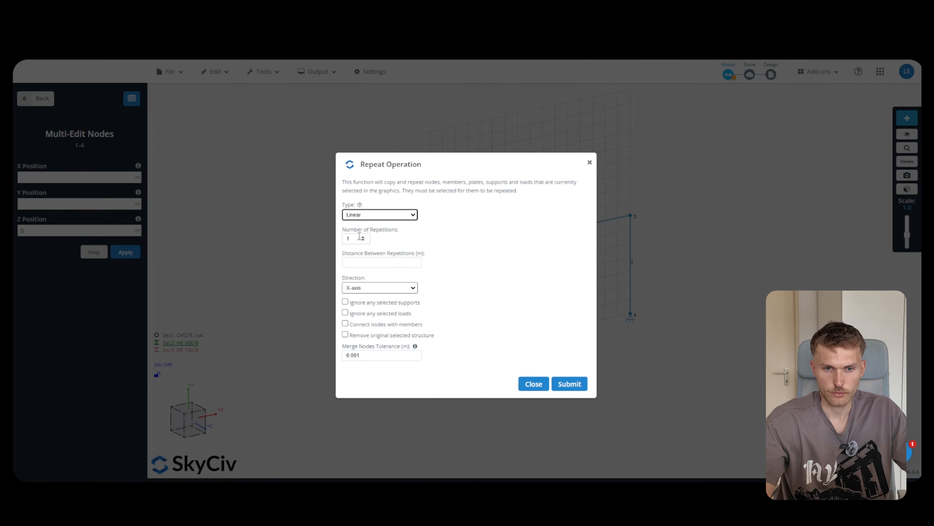
pyautogui.click(368, 261)
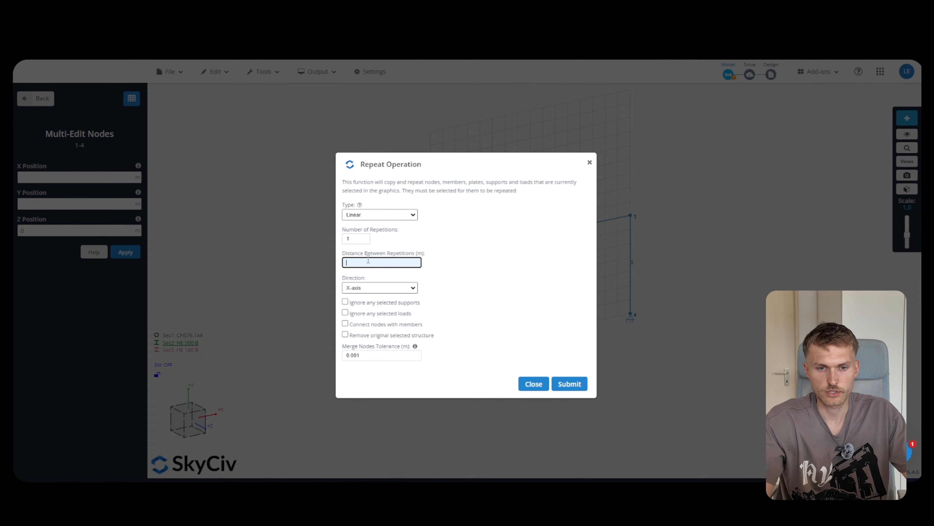
pyautogui.click(412, 289)
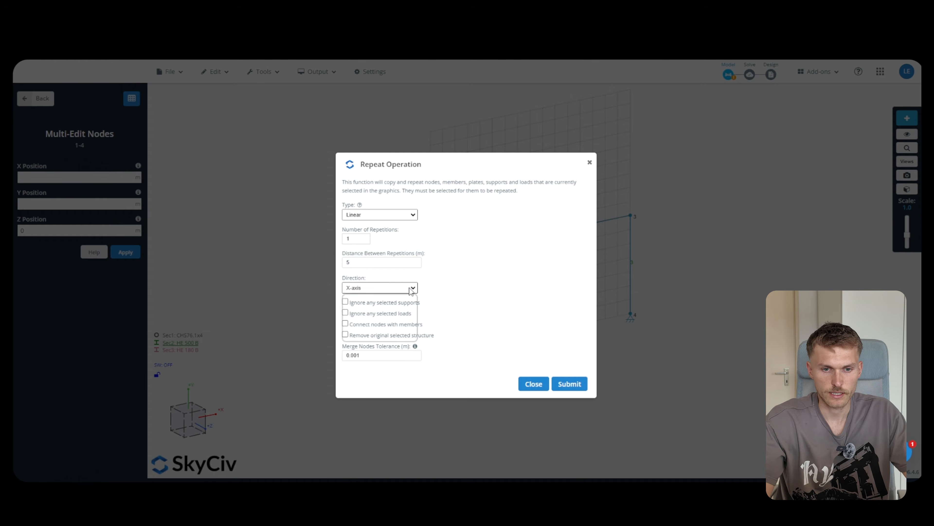
pyautogui.click(404, 313)
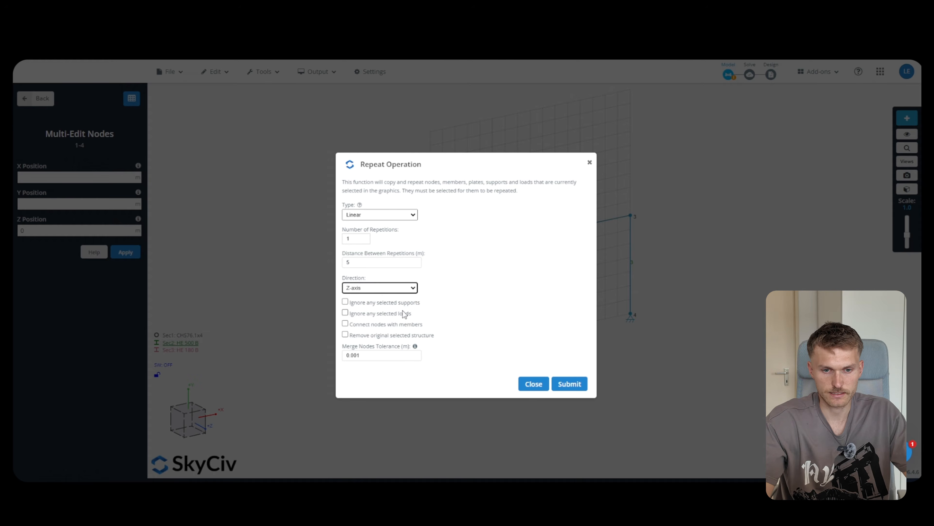
pyautogui.click(569, 384)
pyautogui.scroll(-3, 459, 280)
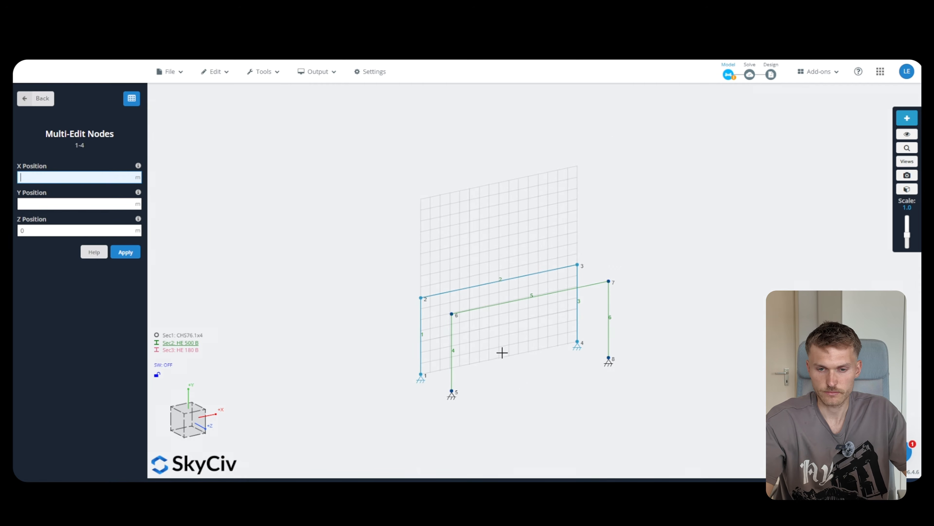
pyautogui.moveTo(511, 361); pyautogui.dragTo(486, 357, button='middle')
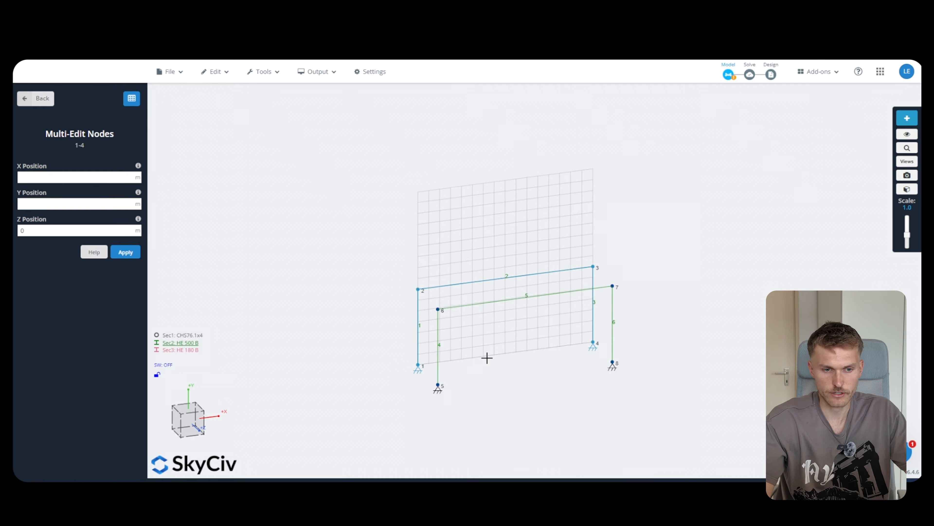
pyautogui.press('Escape')
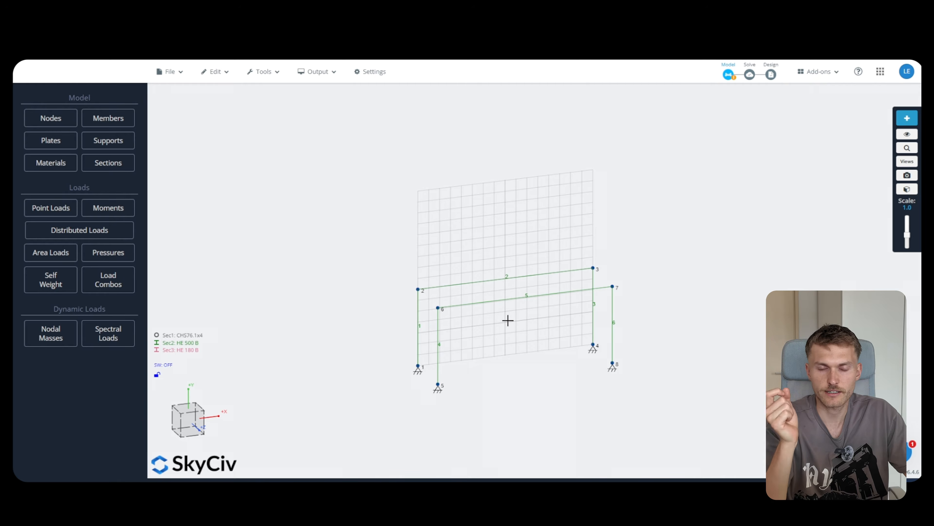
# Split beams 2 and 5 into four equal parts with only nodes created
pyautogui.scroll(3, 508, 320)
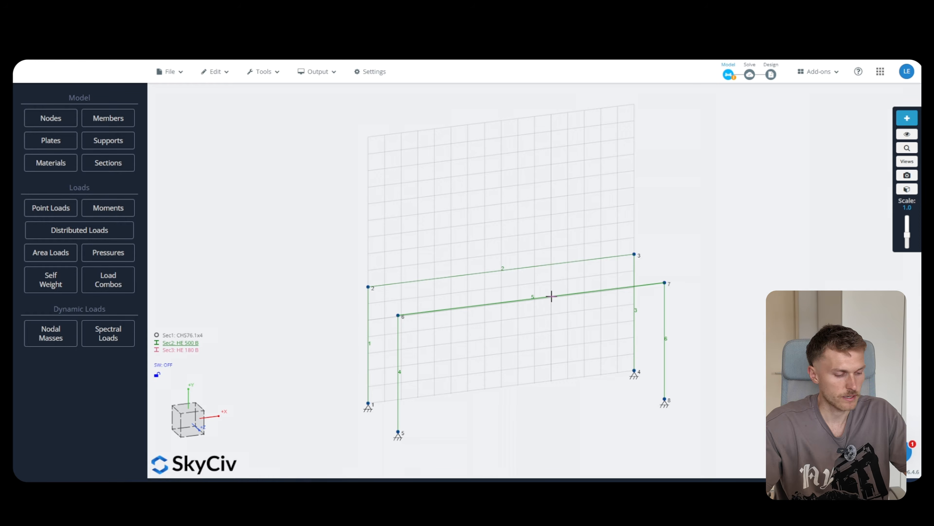
pyautogui.click(551, 297)
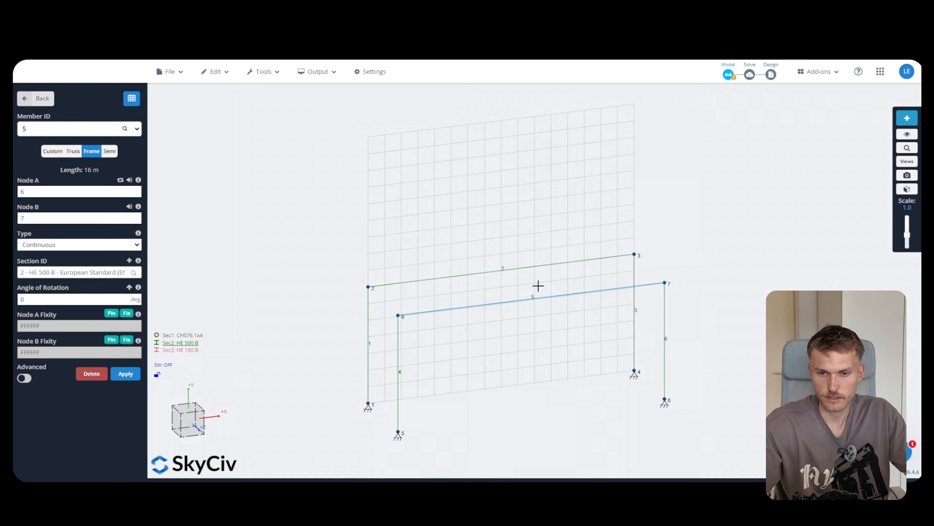
pyautogui.keyDown('ctrl'); pyautogui.click(505, 269); pyautogui.keyUp('ctrl')
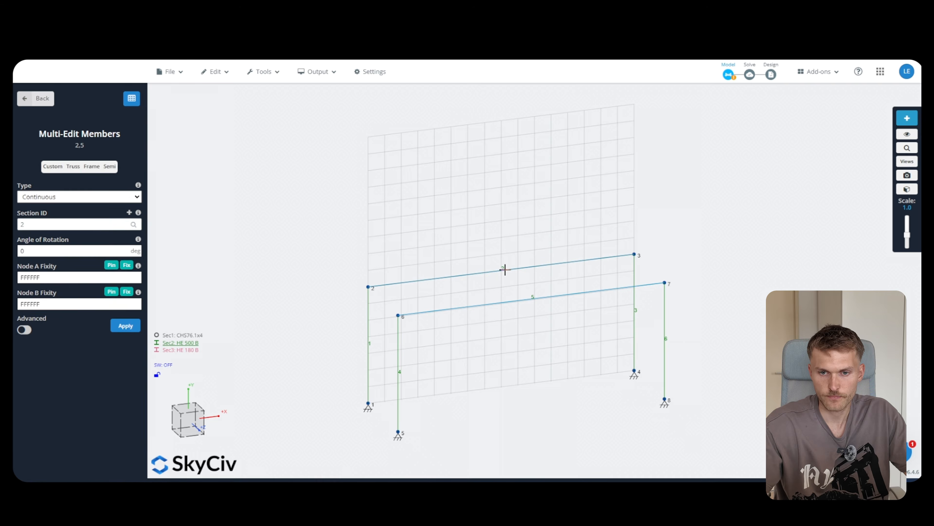
pyautogui.rightClick(507, 270)
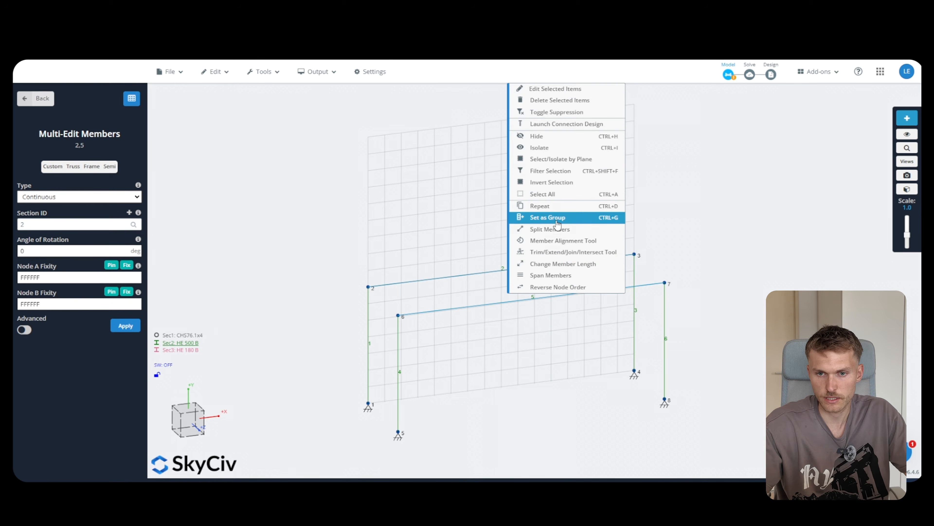
pyautogui.click(559, 229)
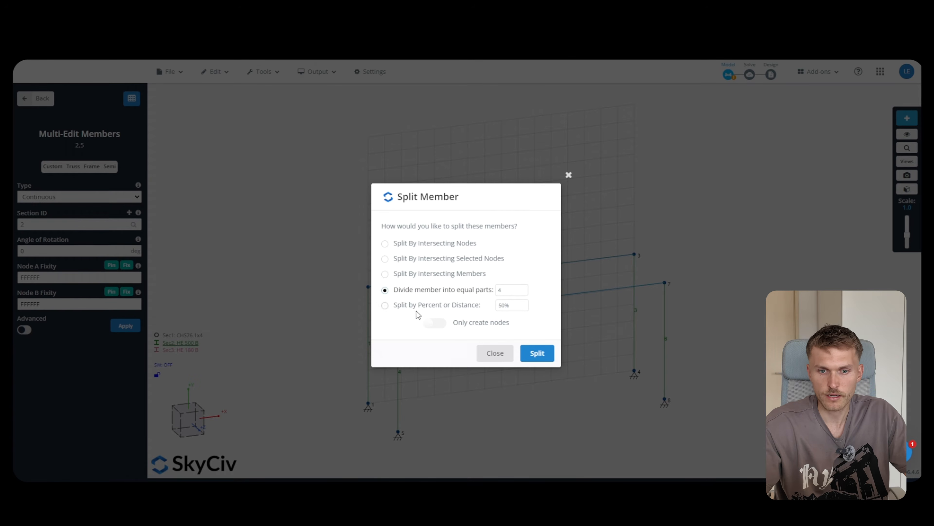
pyautogui.click(438, 324)
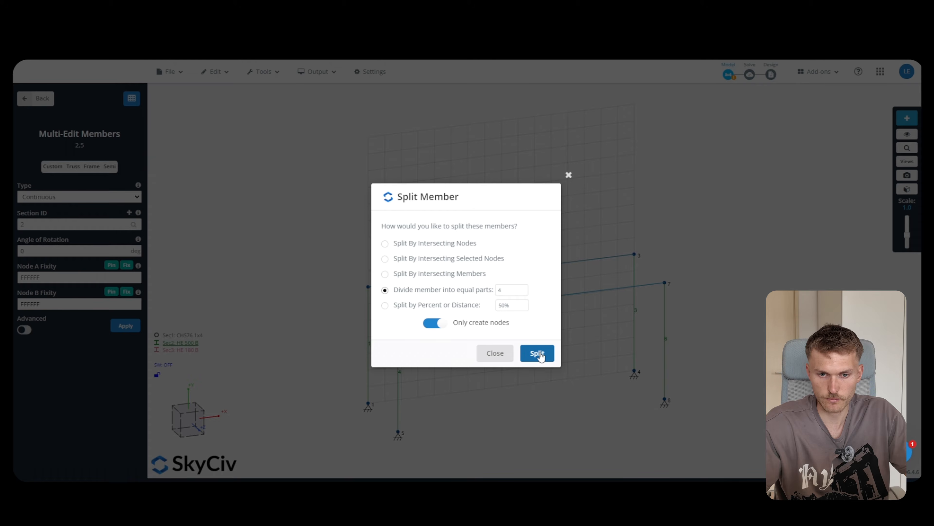
pyautogui.click(538, 353)
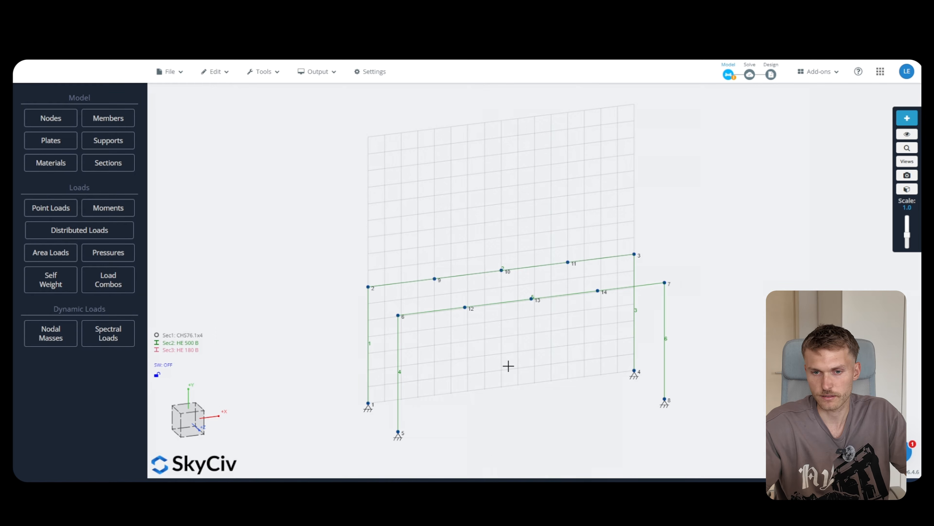
pyautogui.moveTo(508, 366)
pyautogui.mouseDown(button='middle')
pyautogui.moveTo(503, 380)
pyautogui.moveTo(515, 371)
pyautogui.moveTo(505, 365)
pyautogui.mouseUp(button='middle')
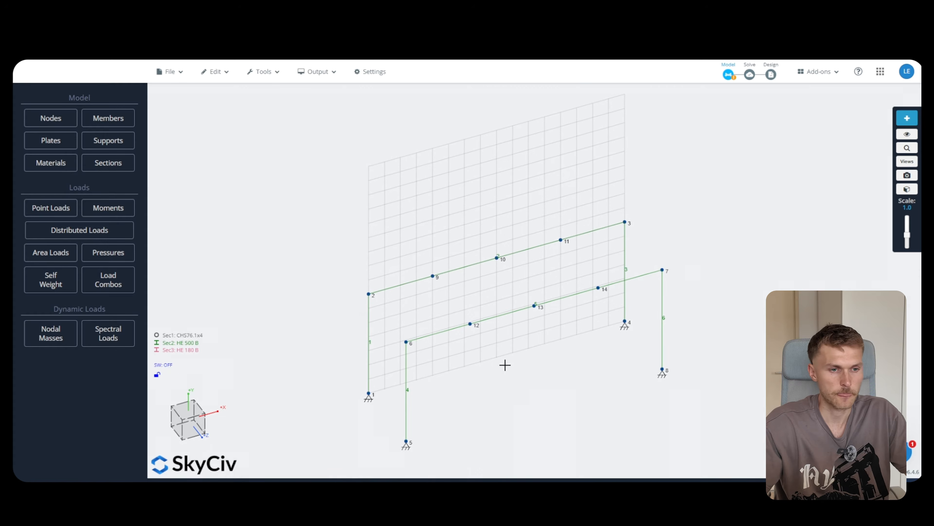
pyautogui.moveTo(253, 187); pyautogui.dragTo(84, 129, button='middle')
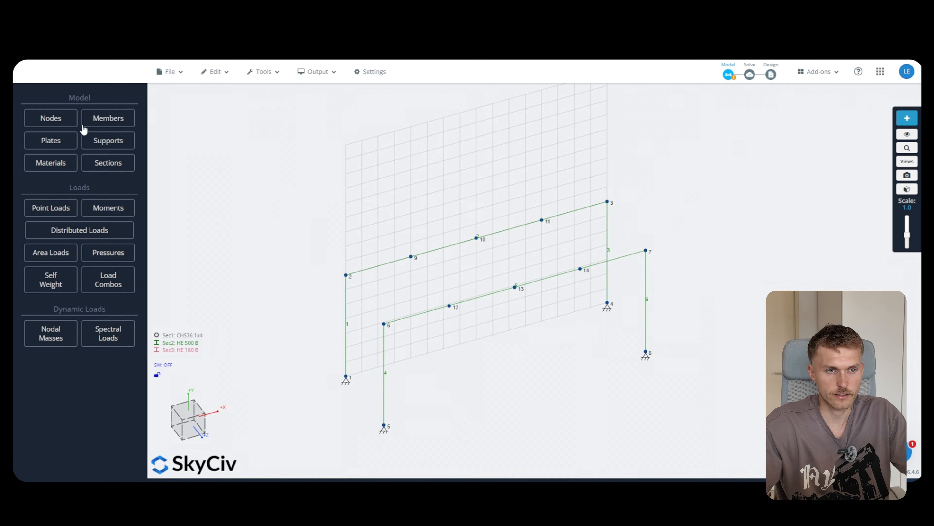
# Add a continuous HE 180 B member from node 2 to 6, pinned at both ends
pyautogui.click(89, 121)
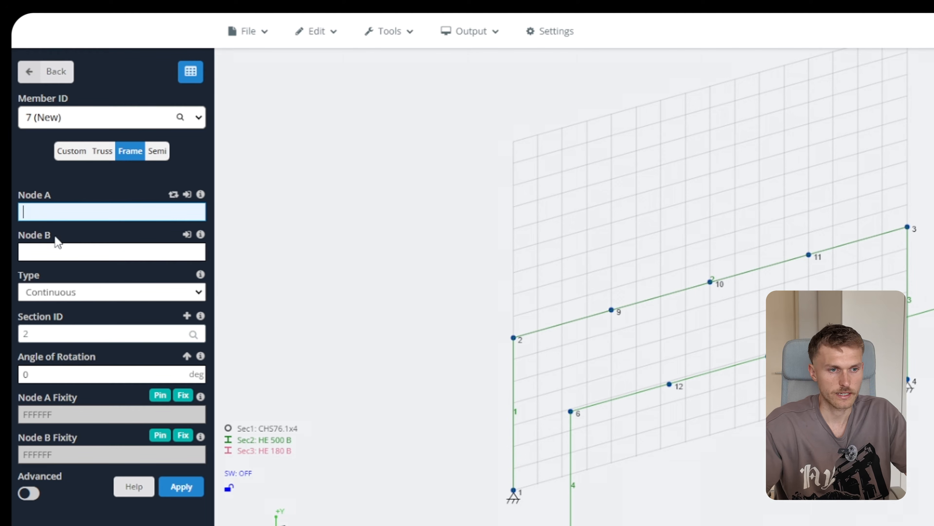
pyautogui.write('2')
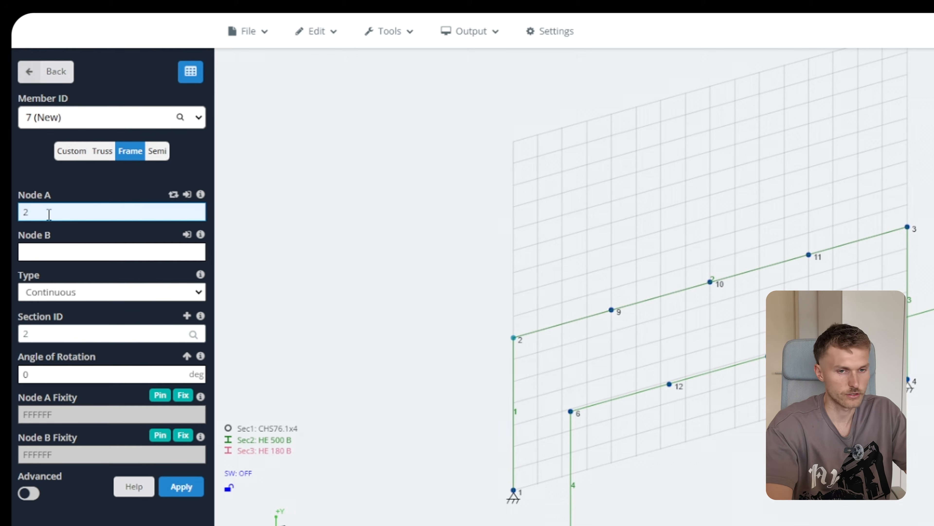
pyautogui.press('Tab')
pyautogui.write('6')
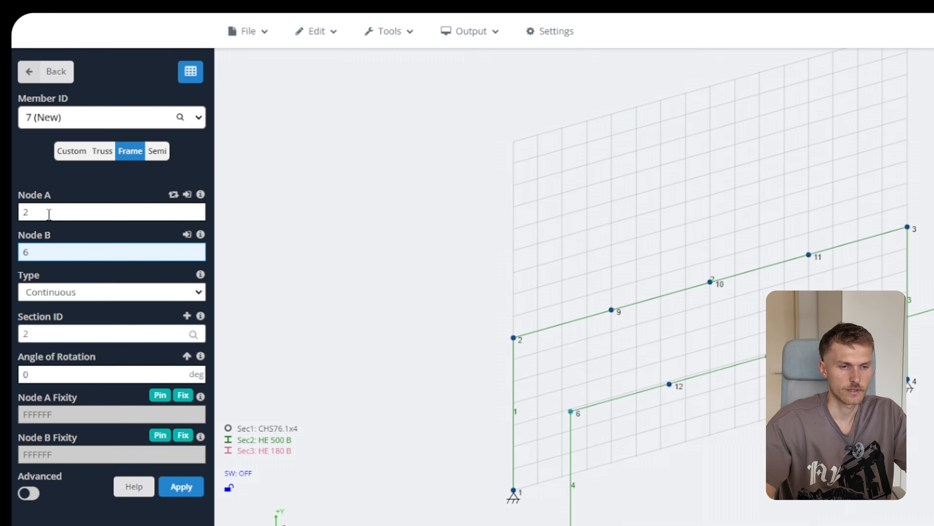
pyautogui.click(89, 292)
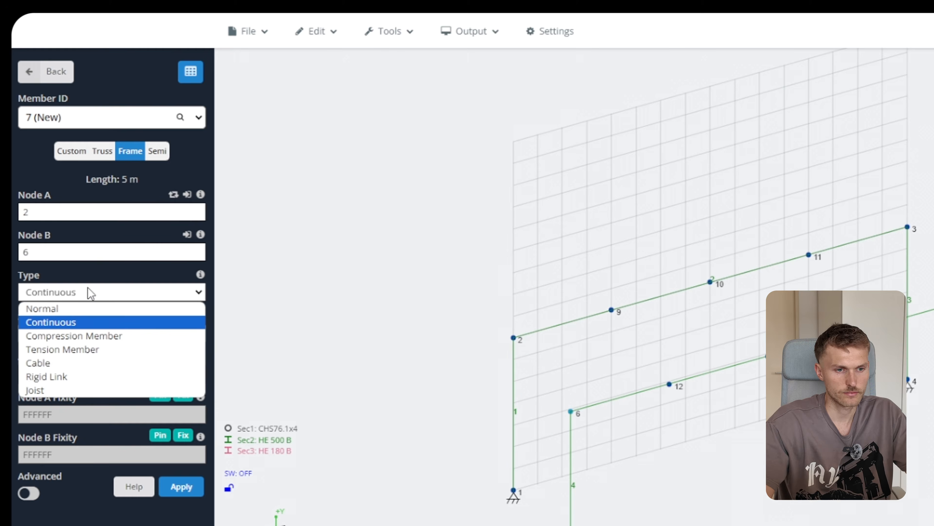
pyautogui.click(88, 322)
pyautogui.click(84, 334)
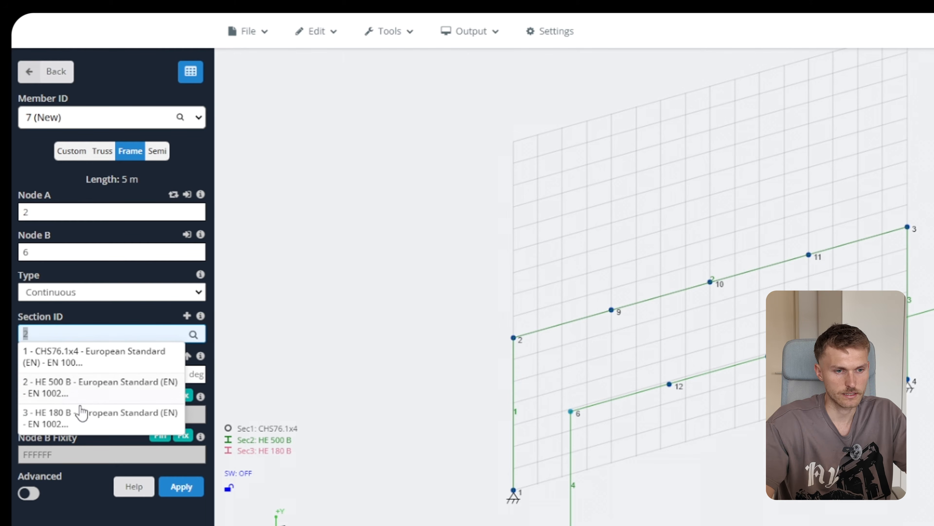
pyautogui.click(82, 419)
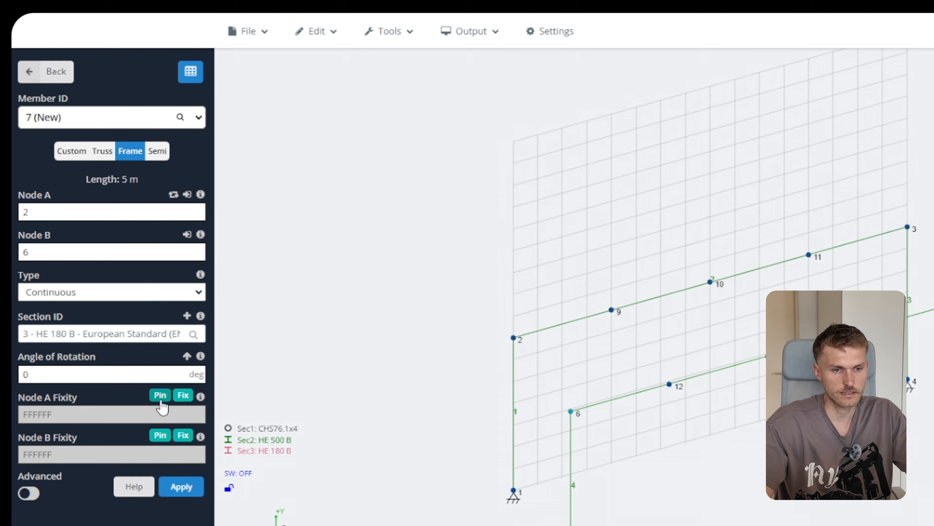
pyautogui.click(162, 400)
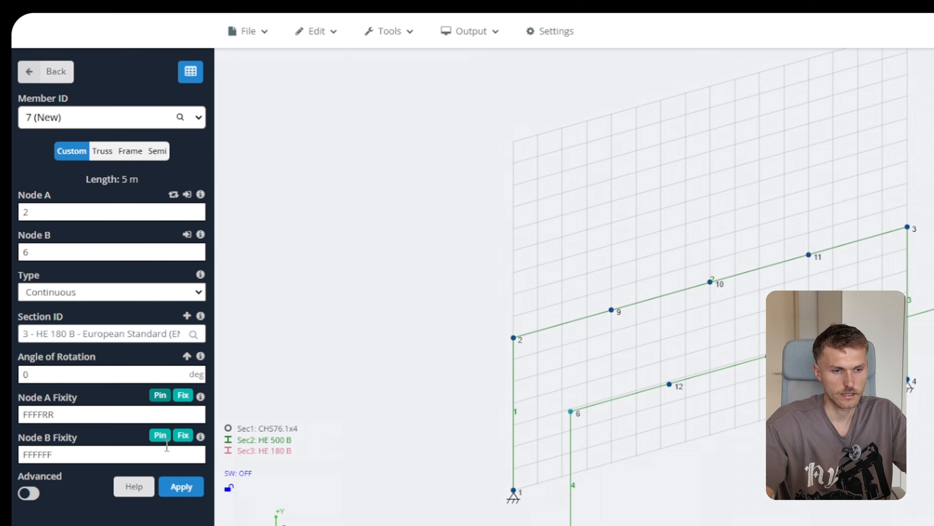
pyautogui.click(167, 438)
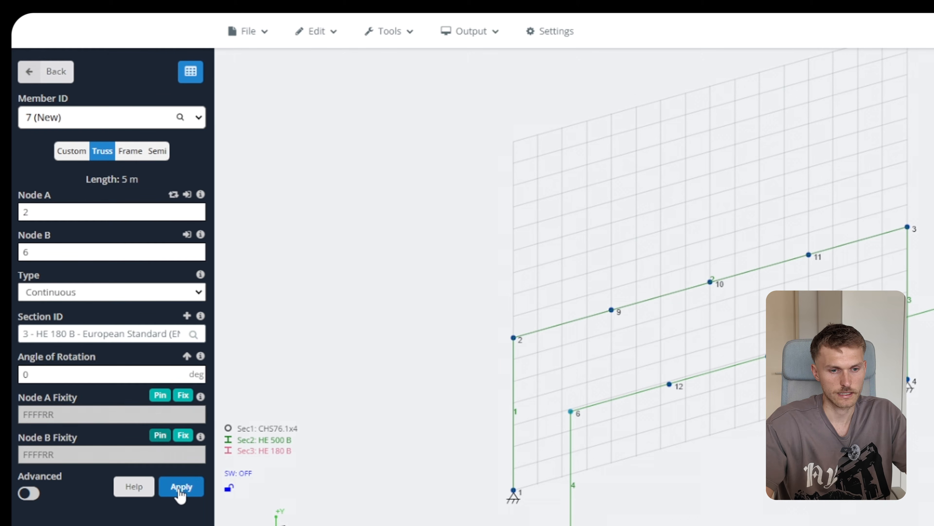
pyautogui.click(180, 488)
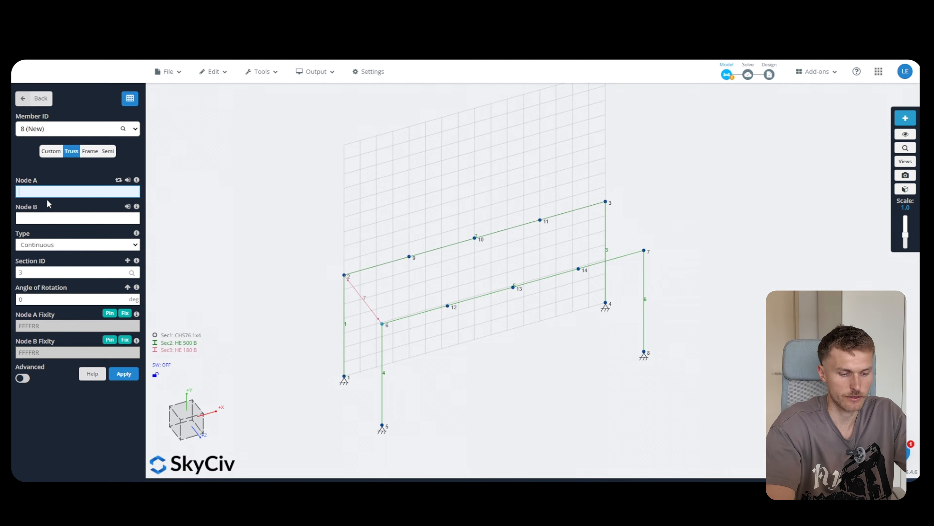
# Add the same pinned members between nodes 9–12, 10–13, 11–14 and 3–7
pyautogui.write('9')
pyautogui.press('Tab')
pyautogui.write('12')
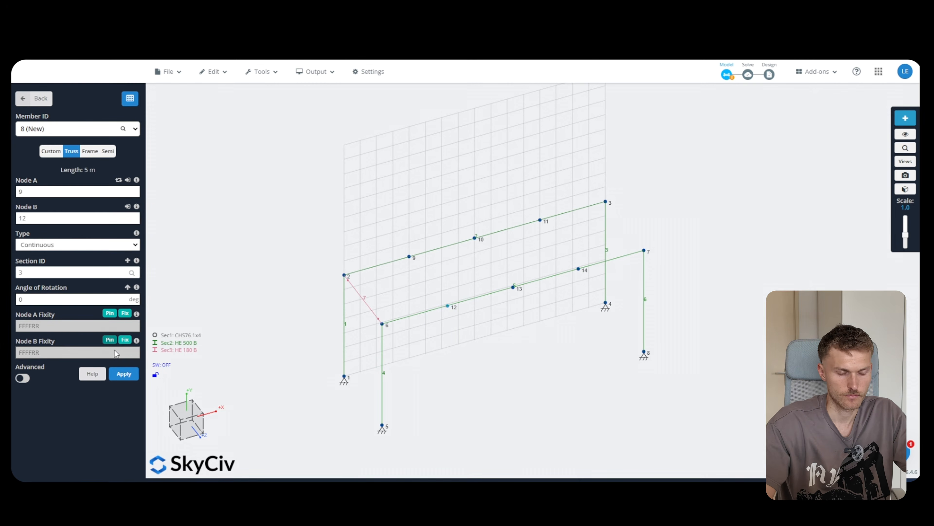
pyautogui.click(123, 374)
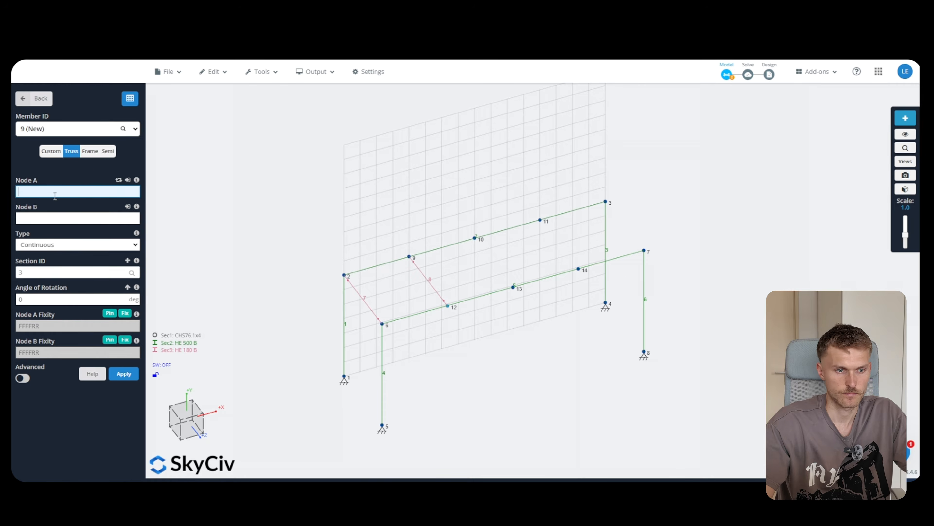
pyautogui.write('10')
pyautogui.press('Tab')
pyautogui.write('13')
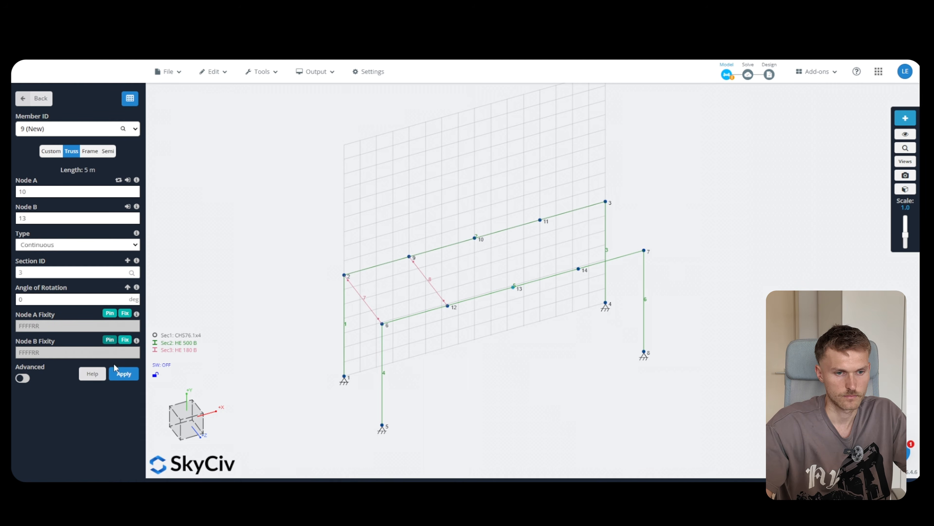
pyautogui.click(123, 374)
pyautogui.write('11')
pyautogui.press('Tab')
pyautogui.write('14')
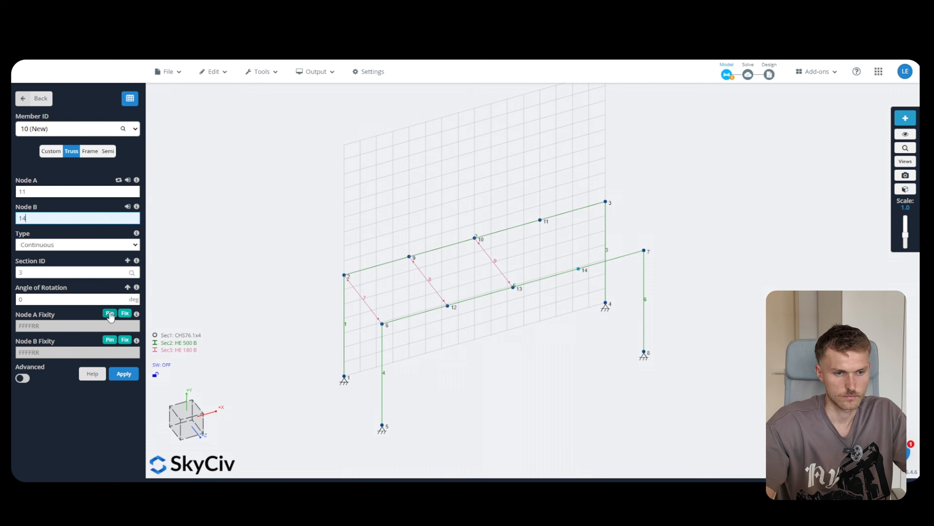
pyautogui.click(123, 374)
pyautogui.write('3')
pyautogui.press('Tab')
pyautogui.write('7')
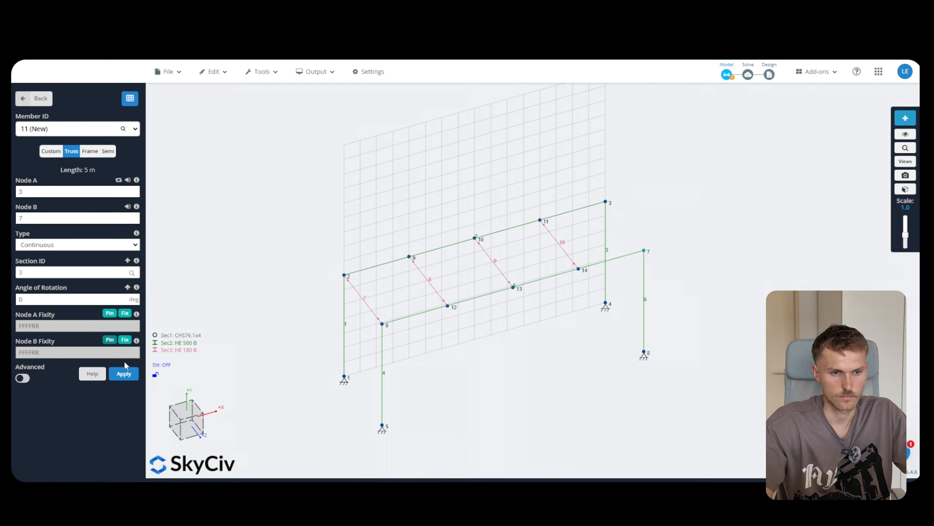
pyautogui.click(123, 374)
pyautogui.moveTo(564, 349); pyautogui.dragTo(524, 352)
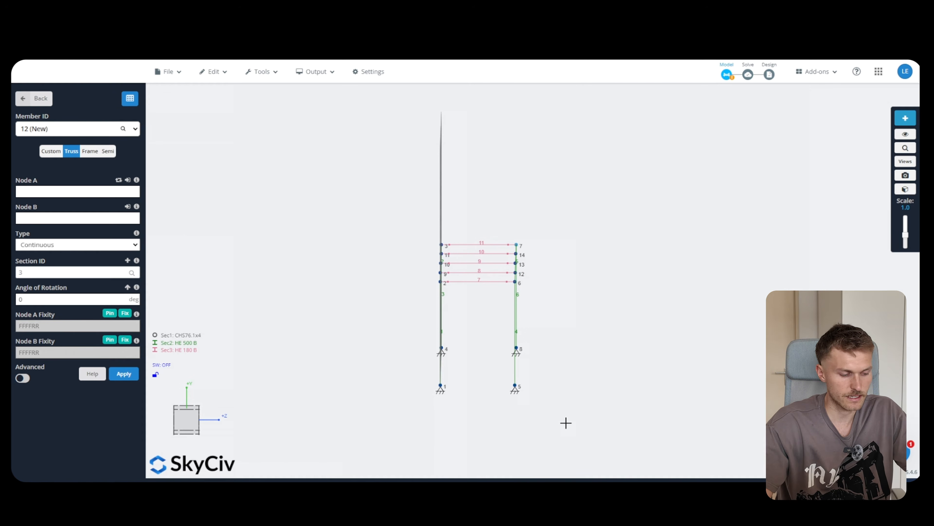
# Select the second frame's columns and beam plus its connecting roof members
pyautogui.moveTo(565, 422); pyautogui.dragTo(478, 207)
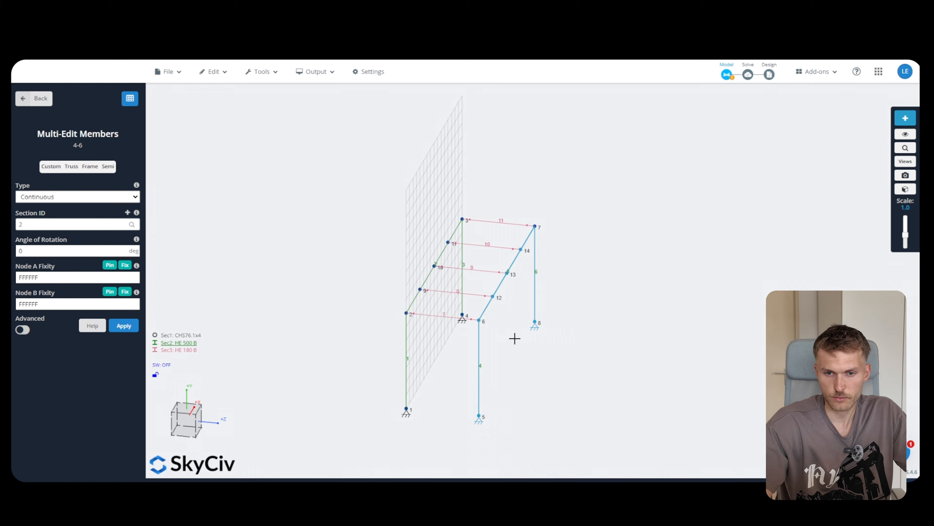
pyautogui.moveTo(503, 352); pyautogui.dragTo(542, 352)
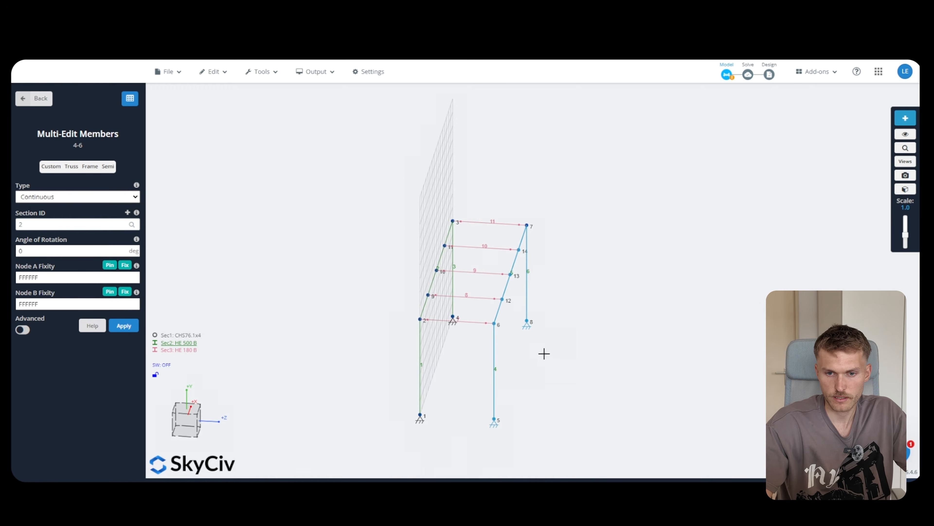
pyautogui.click(470, 322)
pyautogui.click(482, 298)
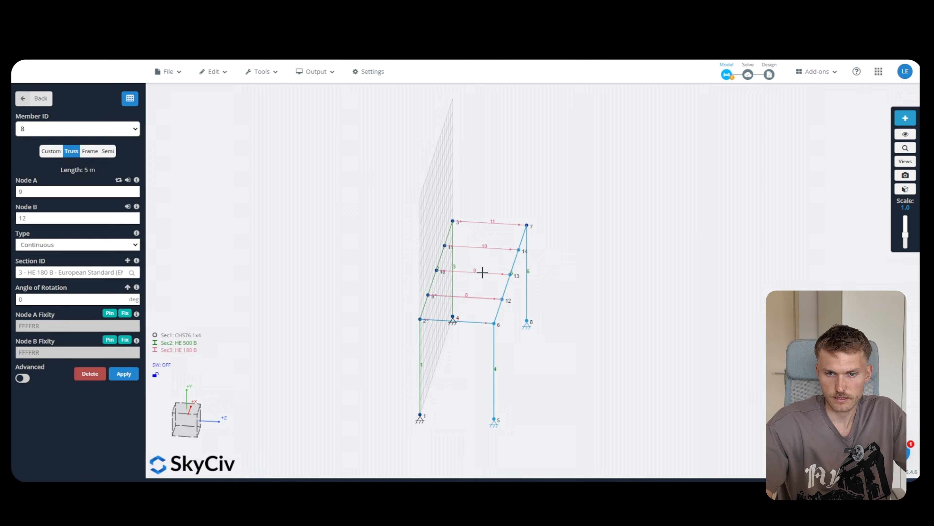
pyautogui.click(486, 246)
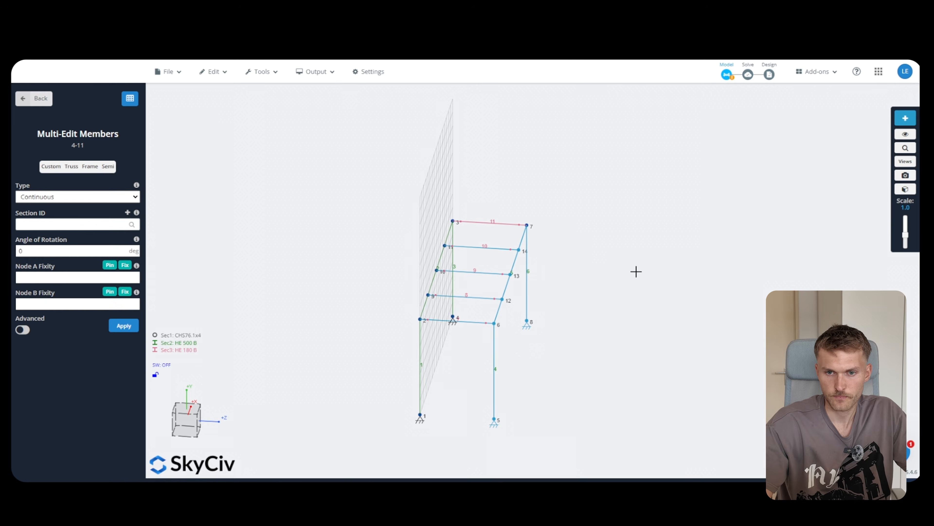
# Repeat the selection 6 times at 5 m spacing along the Z-axis
pyautogui.rightClick(515, 259)
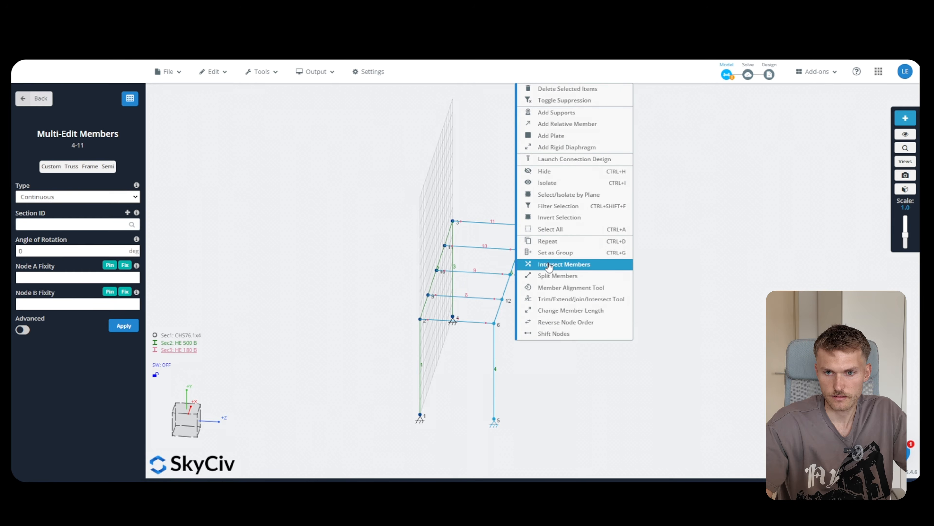
pyautogui.click(548, 242)
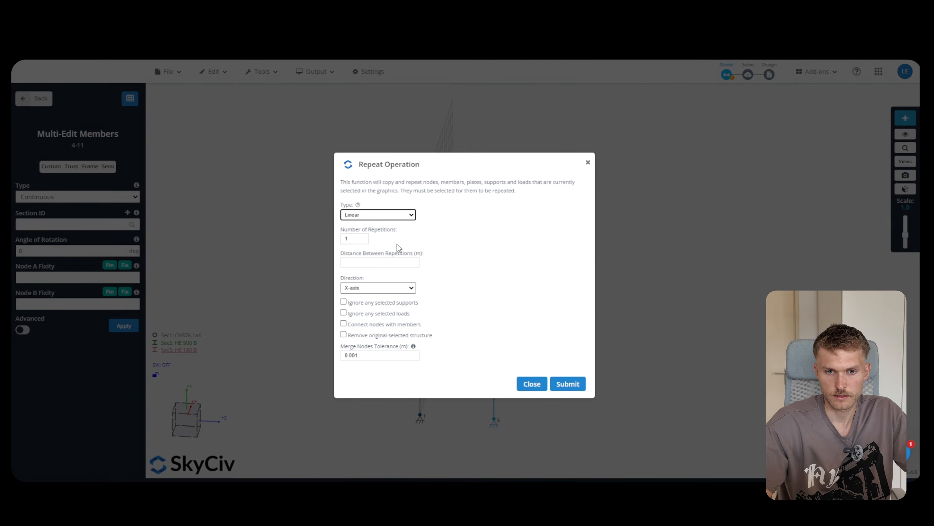
pyautogui.click(351, 238)
pyautogui.press('BackSpace')
pyautogui.write('6')
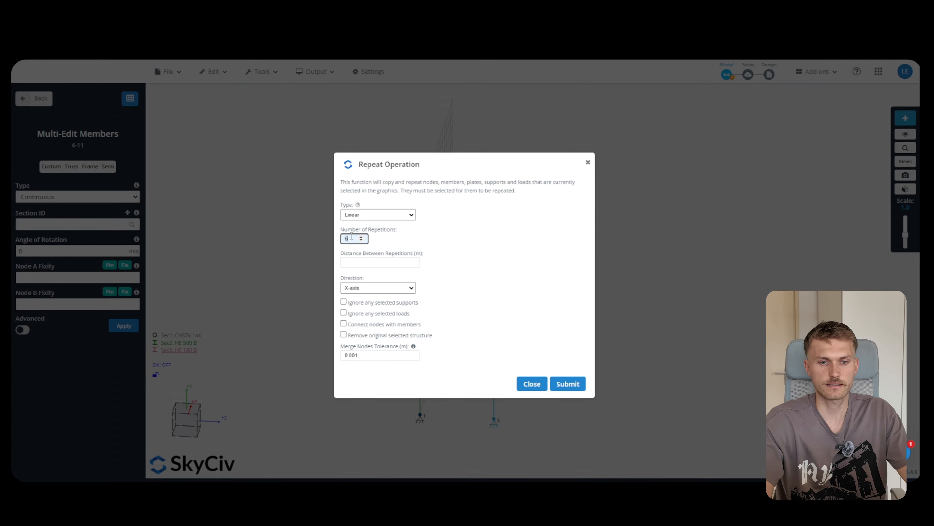
pyautogui.click(342, 261)
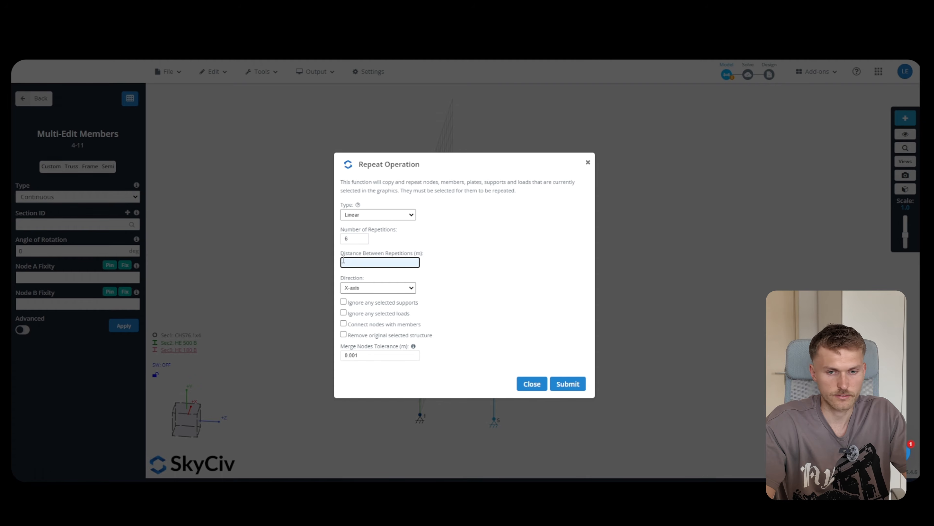
pyautogui.write('5')
pyautogui.click(378, 287)
pyautogui.click(362, 309)
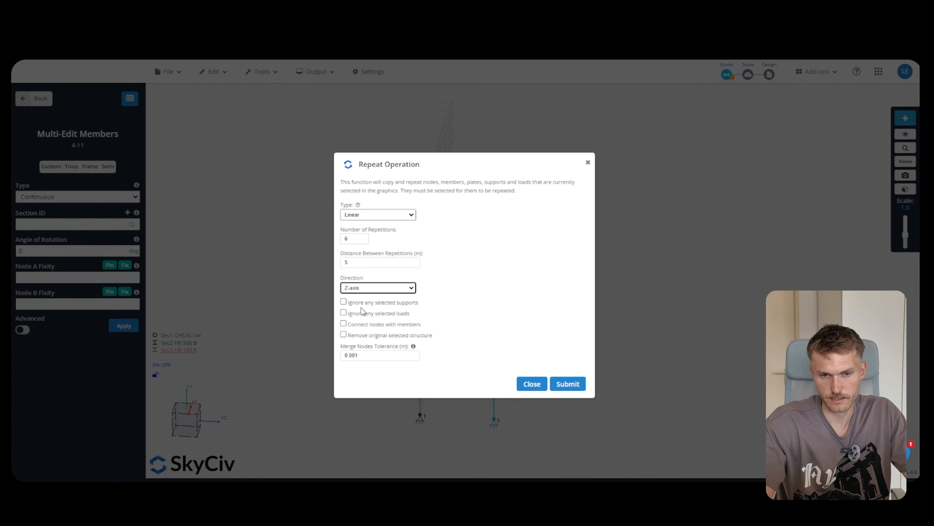
pyautogui.click(566, 384)
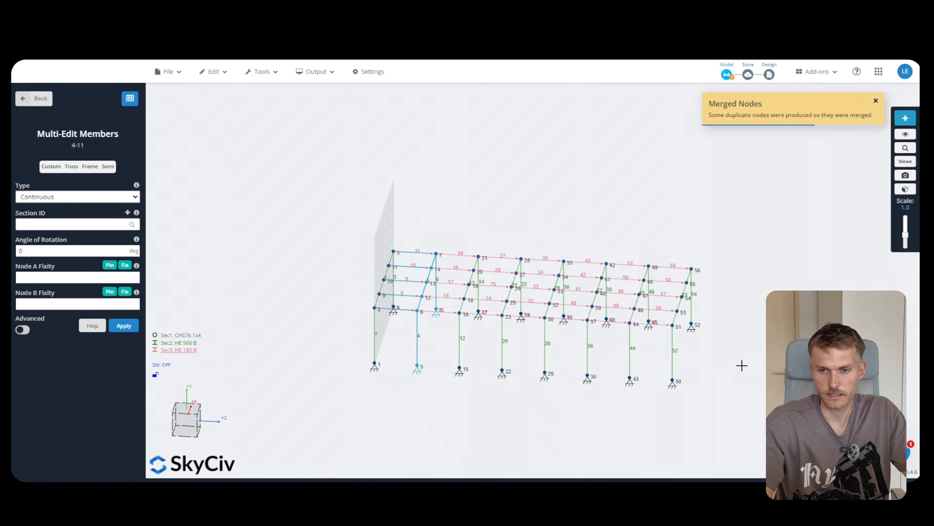
pyautogui.moveTo(742, 366); pyautogui.dragTo(704, 374, button='right')
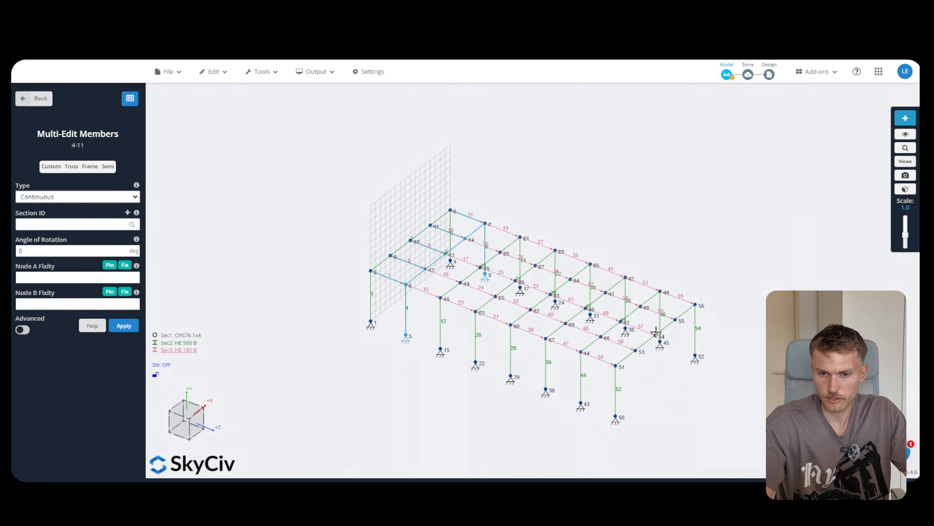
pyautogui.click(906, 190)
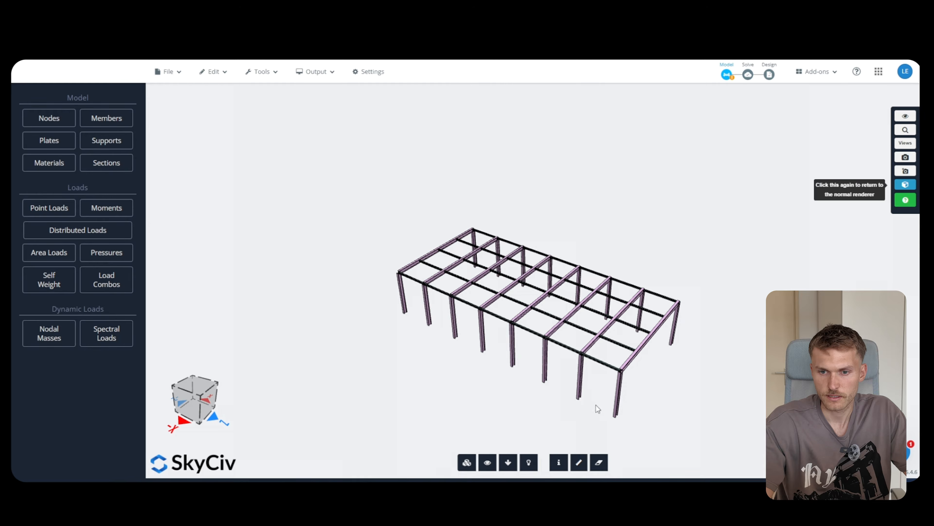
pyautogui.moveTo(598, 408); pyautogui.dragTo(659, 396)
pyautogui.scroll(6, 421, 315)
pyautogui.moveTo(438, 355); pyautogui.dragTo(563, 344)
pyautogui.scroll(-3, 541, 277)
pyautogui.moveTo(540, 276); pyautogui.dragTo(534, 346)
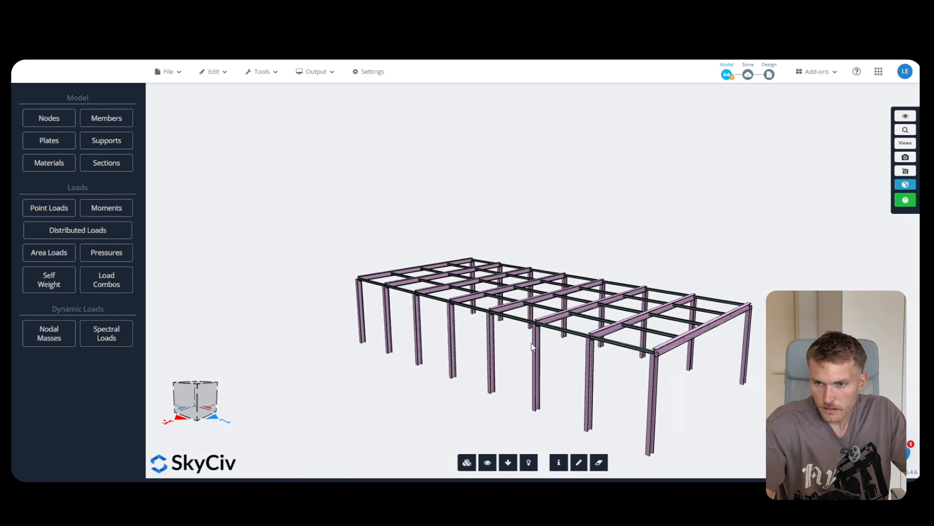
pyautogui.click(910, 188)
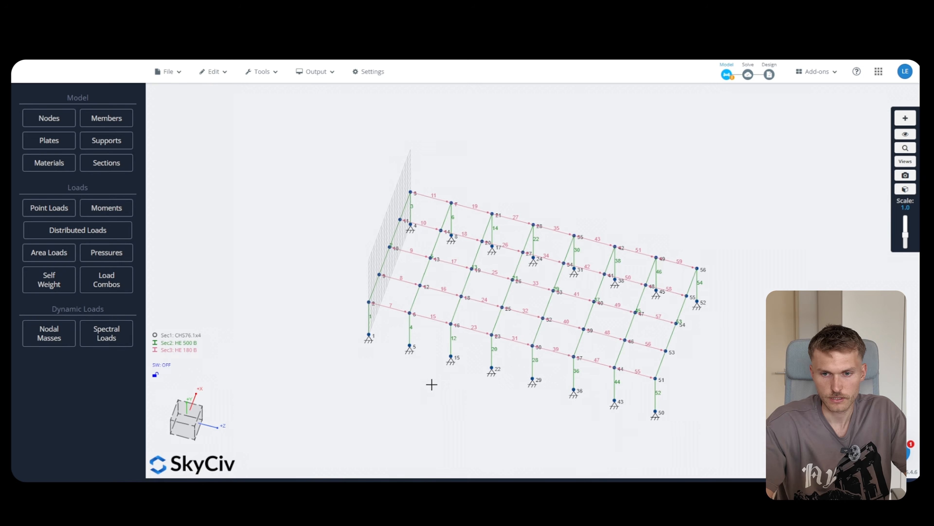
pyautogui.moveTo(431, 384); pyautogui.dragTo(390, 272)
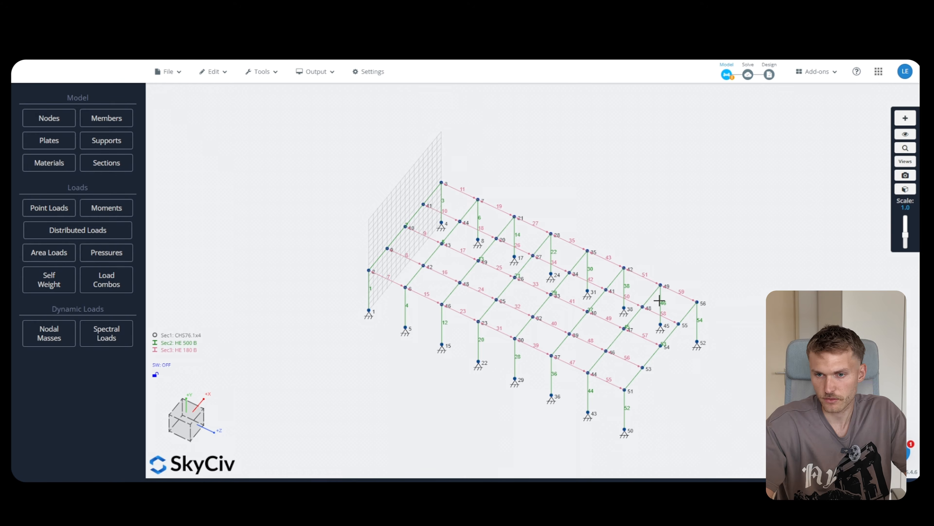
# Add tension member 60 as a brace from node 2 to node 5
pyautogui.moveTo(405, 344)
pyautogui.mouseDown()
pyautogui.moveTo(415, 327)
pyautogui.moveTo(407, 343)
pyautogui.mouseUp()
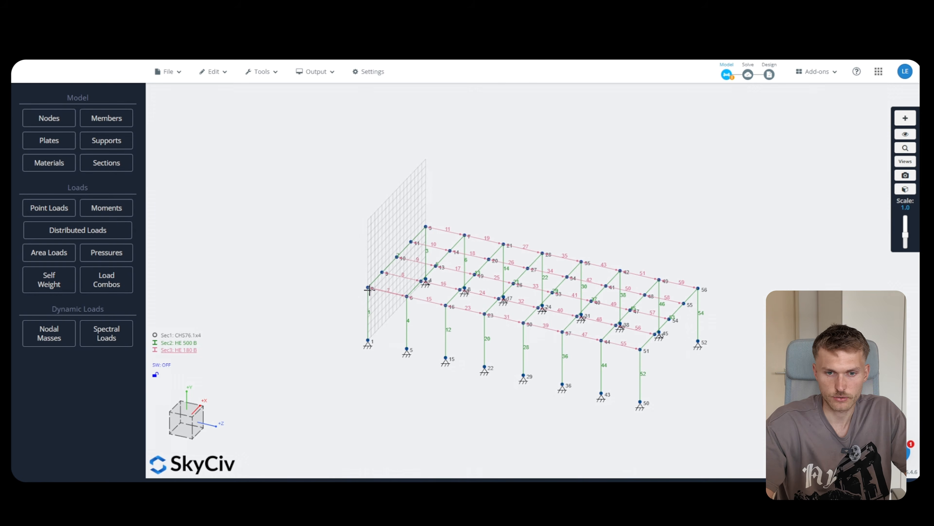
pyautogui.scroll(5, 347, 219)
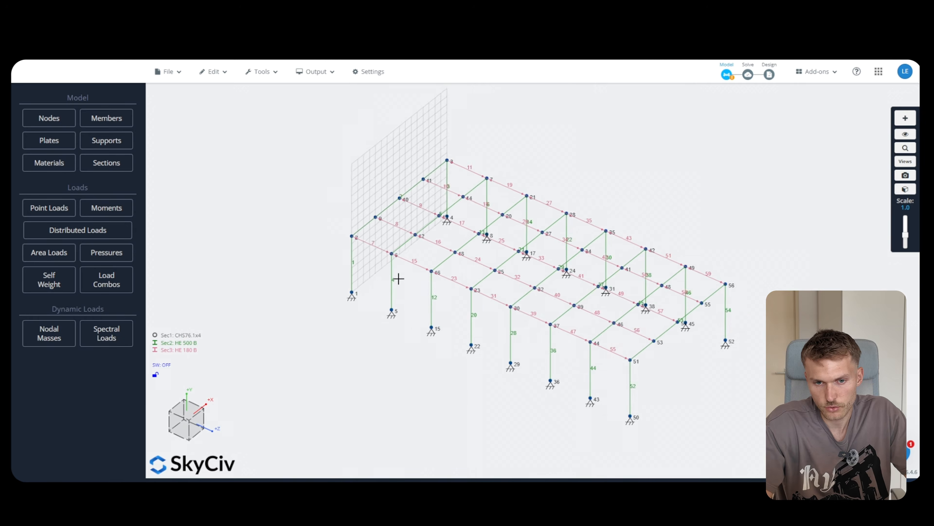
pyautogui.scroll(-5, 349, 228)
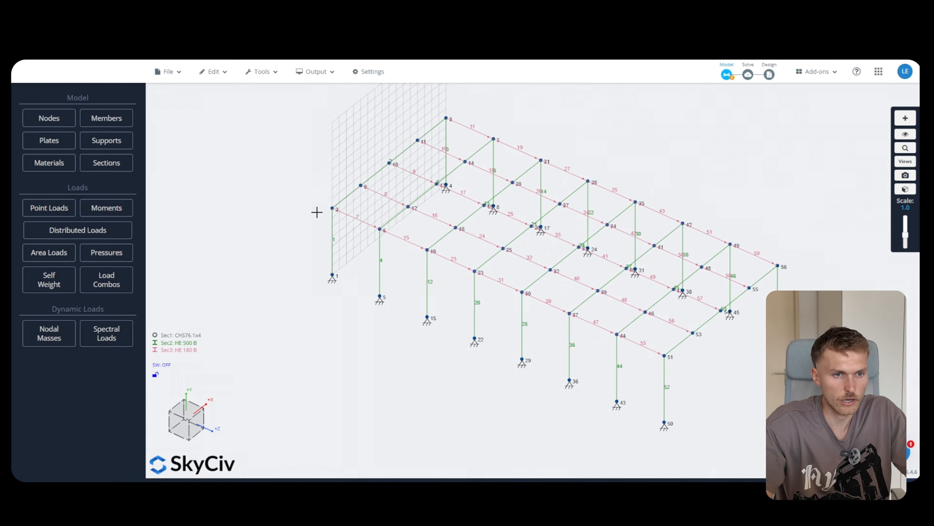
pyautogui.click(112, 121)
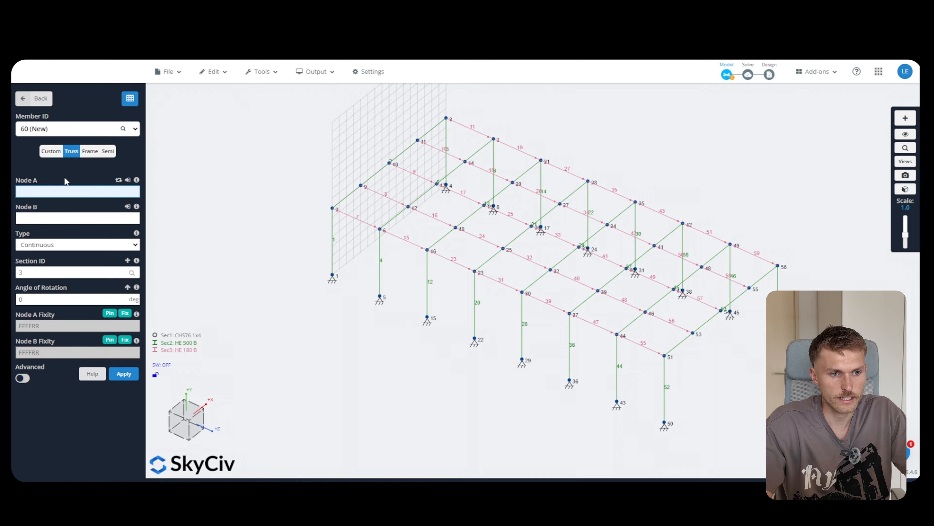
pyautogui.click(70, 246)
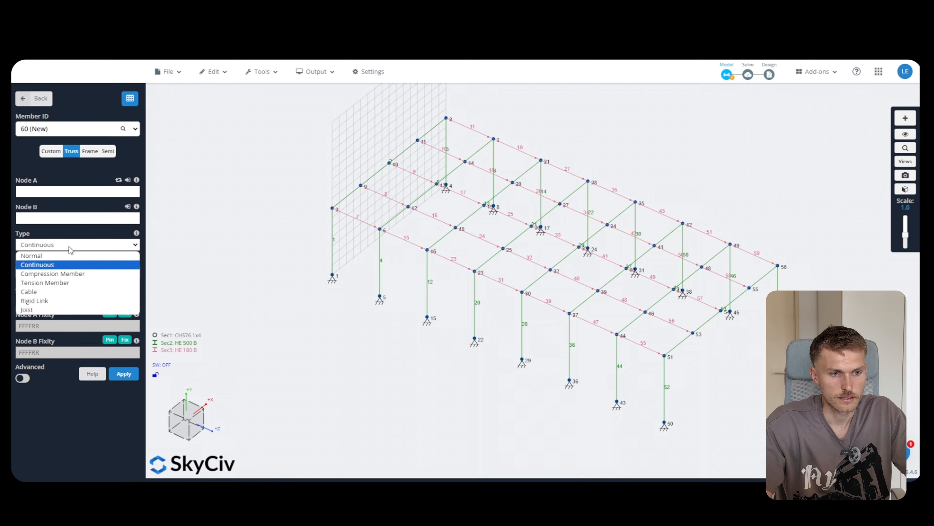
pyautogui.click(66, 282)
pyautogui.click(48, 194)
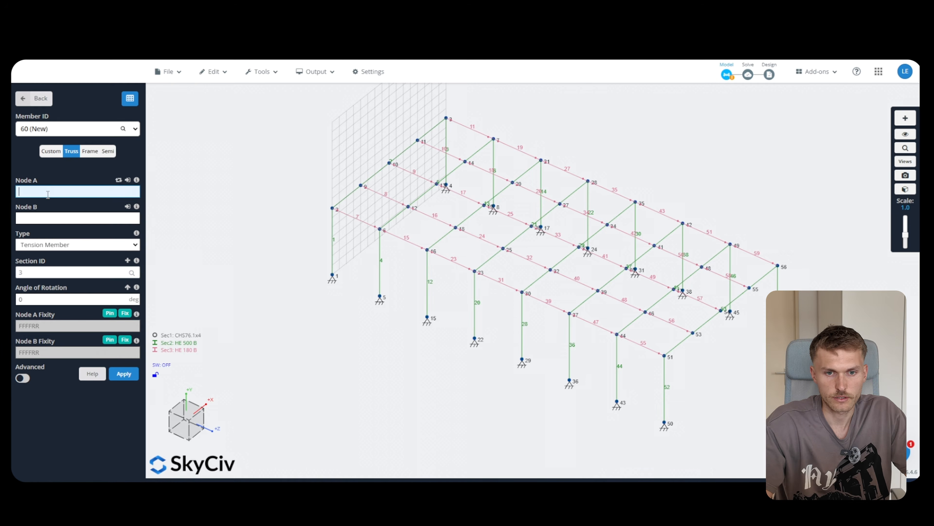
pyautogui.scroll(5, 308, 221)
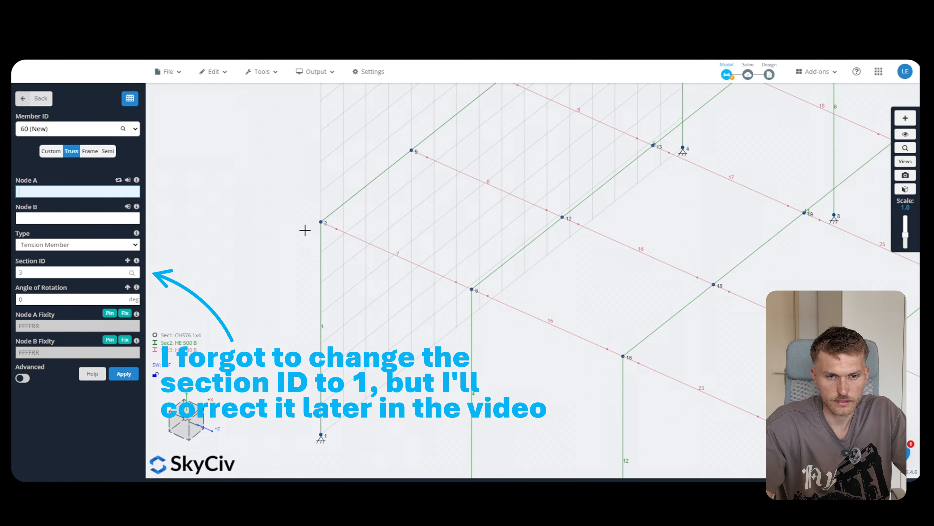
pyautogui.click(321, 221)
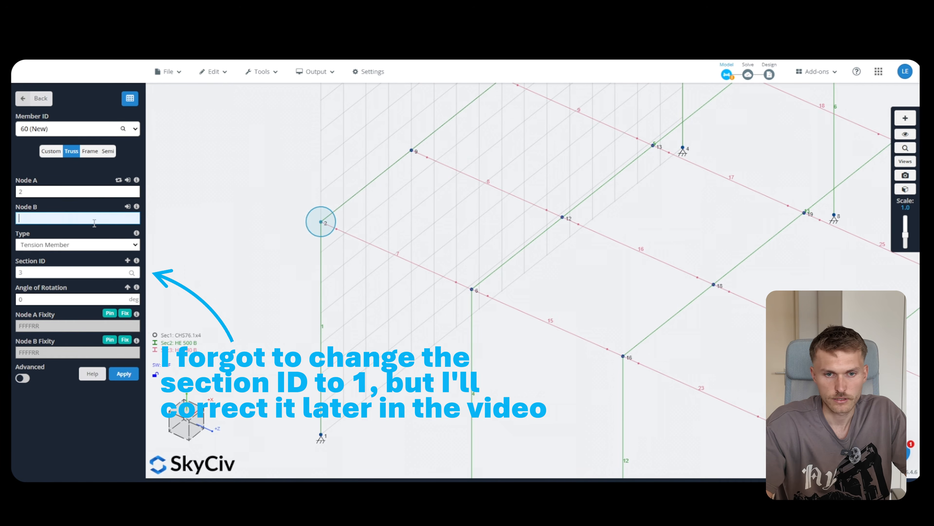
pyautogui.scroll(-2, 288, 202)
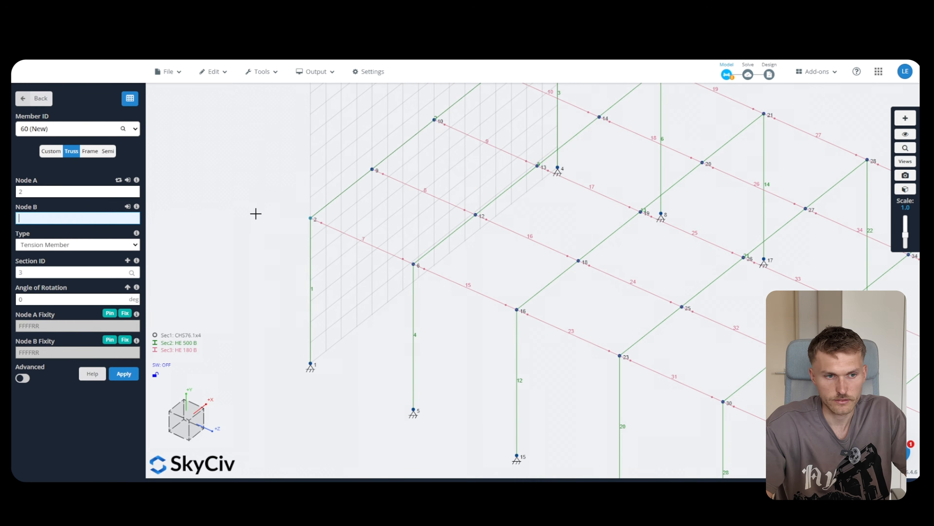
pyautogui.click(413, 408)
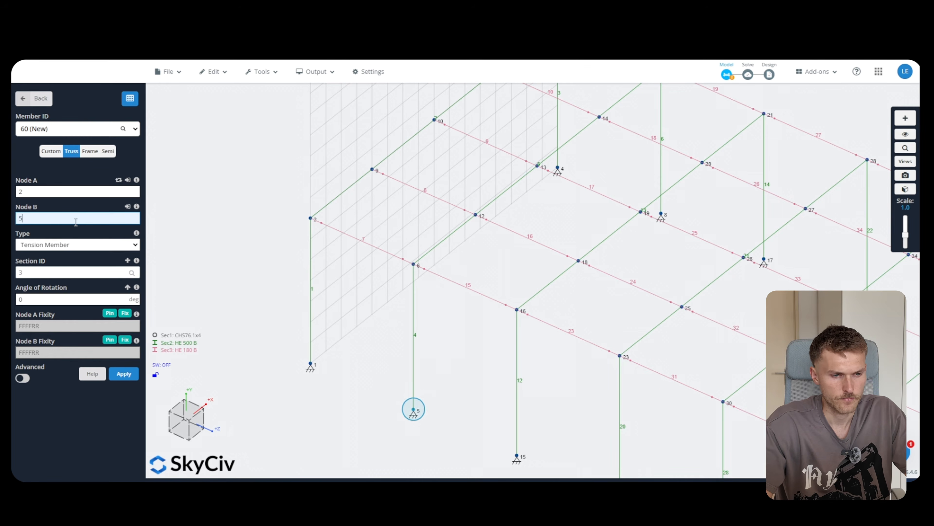
pyautogui.click(123, 373)
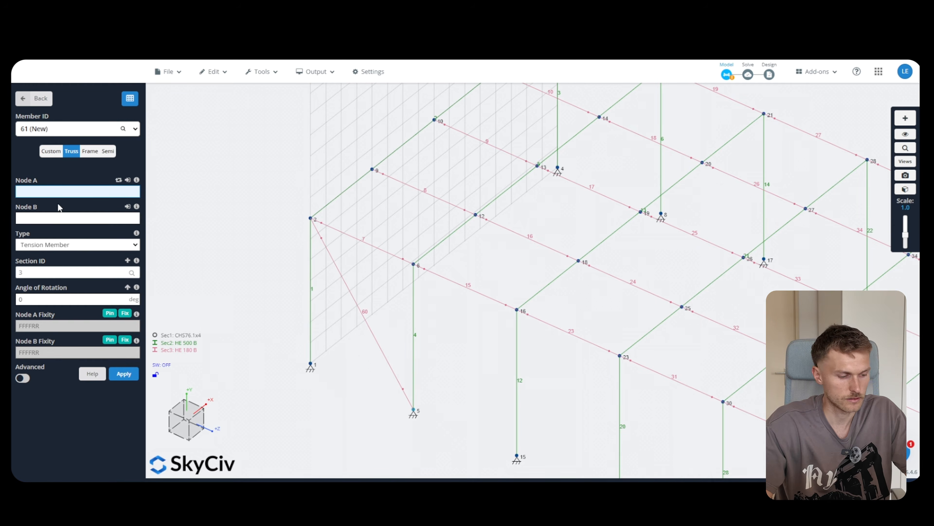
# Add tension brace 61 from node 1 to node 6 and select the braces
pyautogui.write('1')
pyautogui.click(55, 217)
pyautogui.write('6')
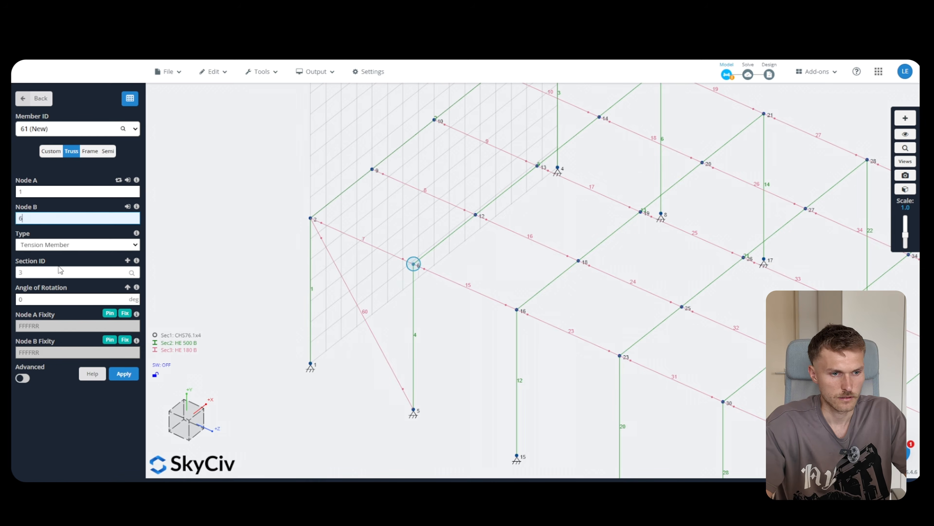
pyautogui.click(124, 374)
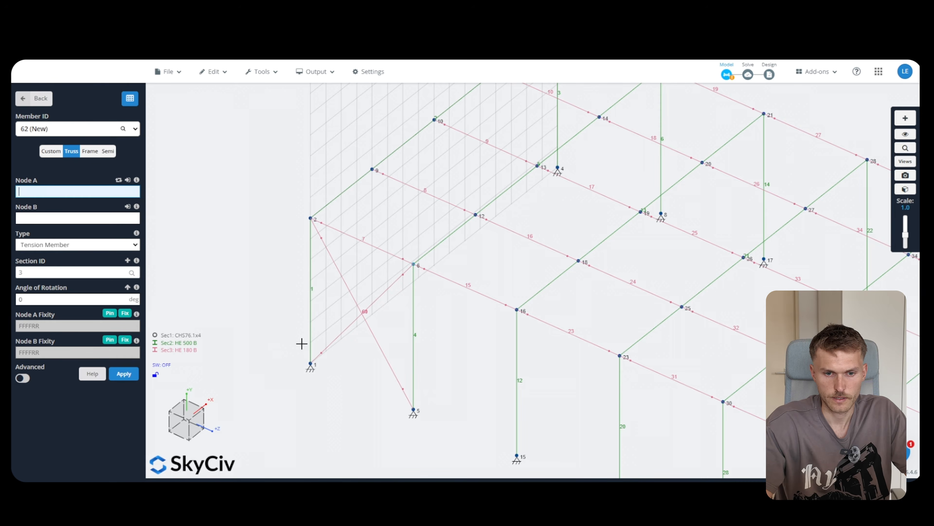
pyautogui.moveTo(368, 379); pyautogui.dragTo(344, 301)
pyautogui.click(355, 303)
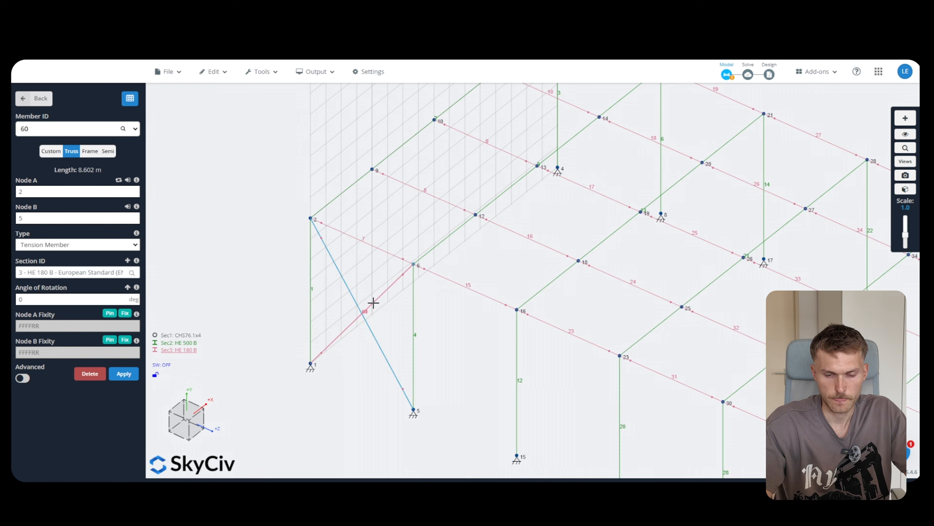
pyautogui.scroll(-2, 315, 294)
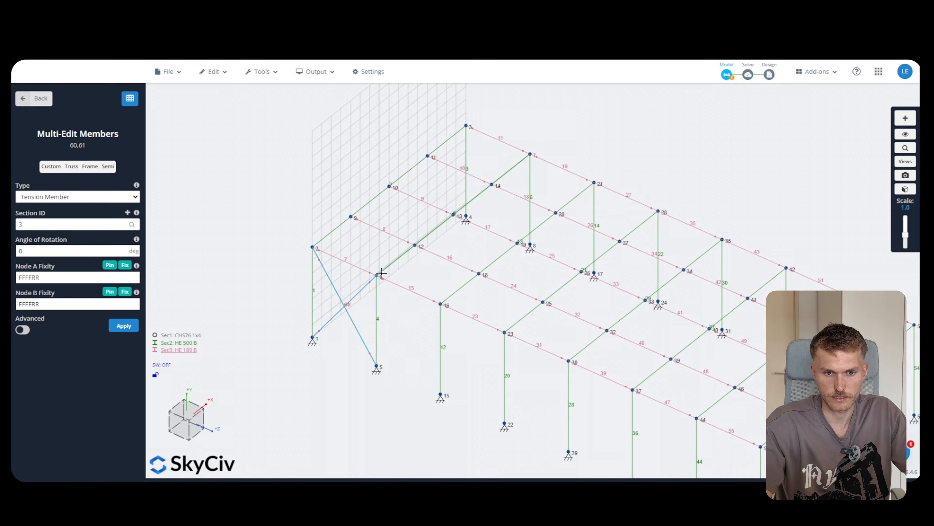
# Repeat the crossed braces 16 m along X onto the opposite wall
pyautogui.rightClick(366, 287)
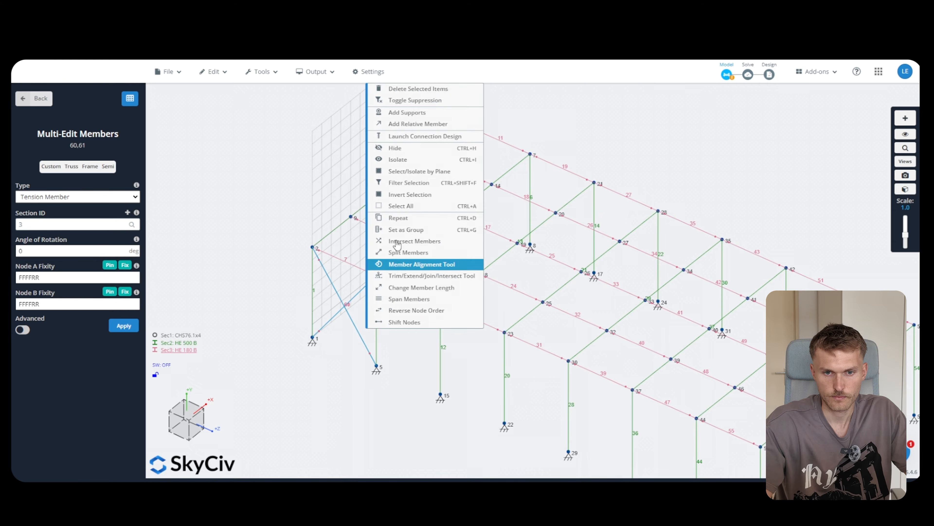
pyautogui.click(400, 217)
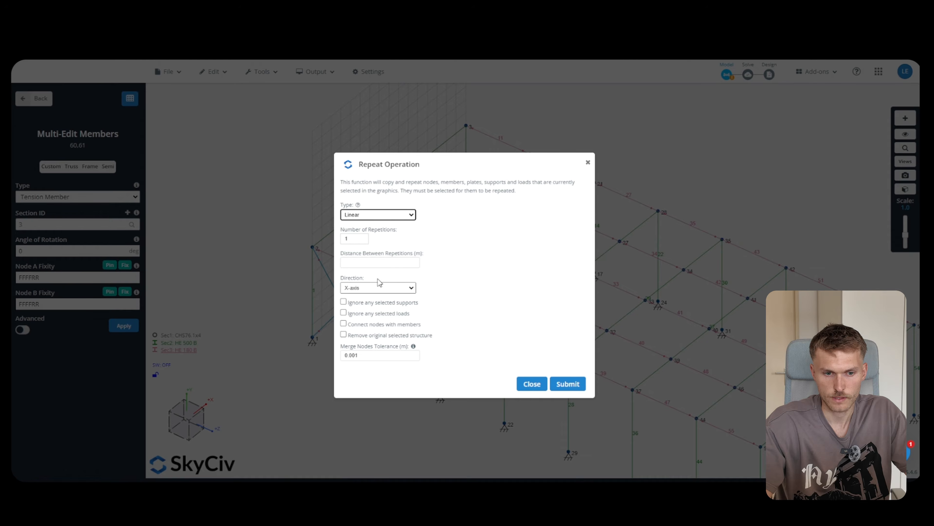
pyautogui.click(365, 261)
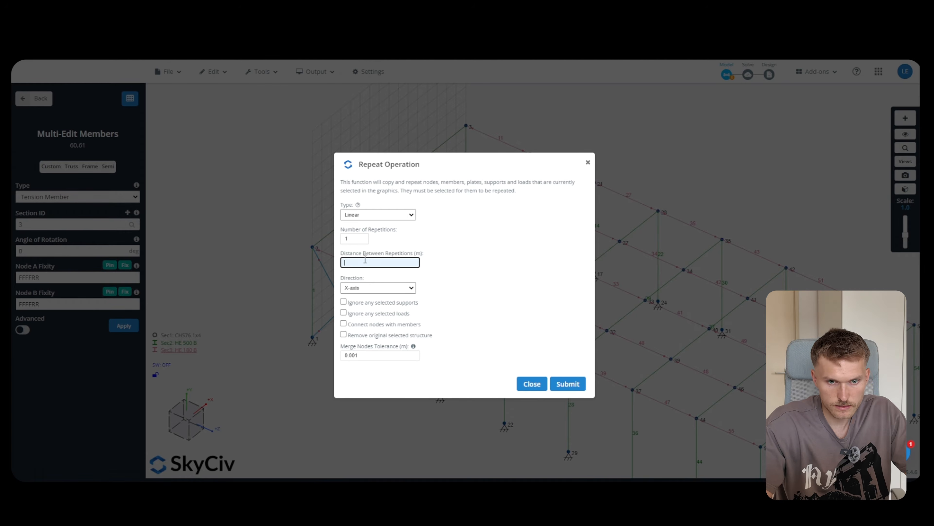
pyautogui.write('16')
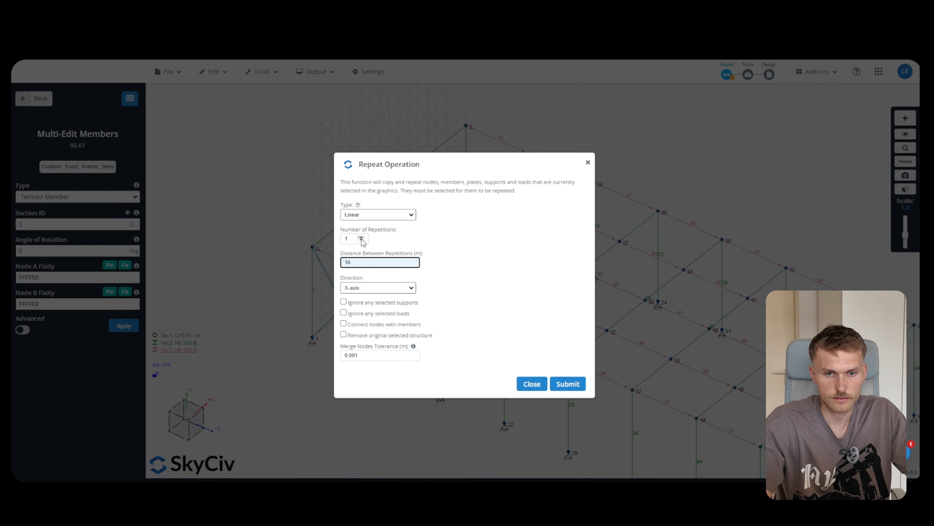
pyautogui.click(566, 383)
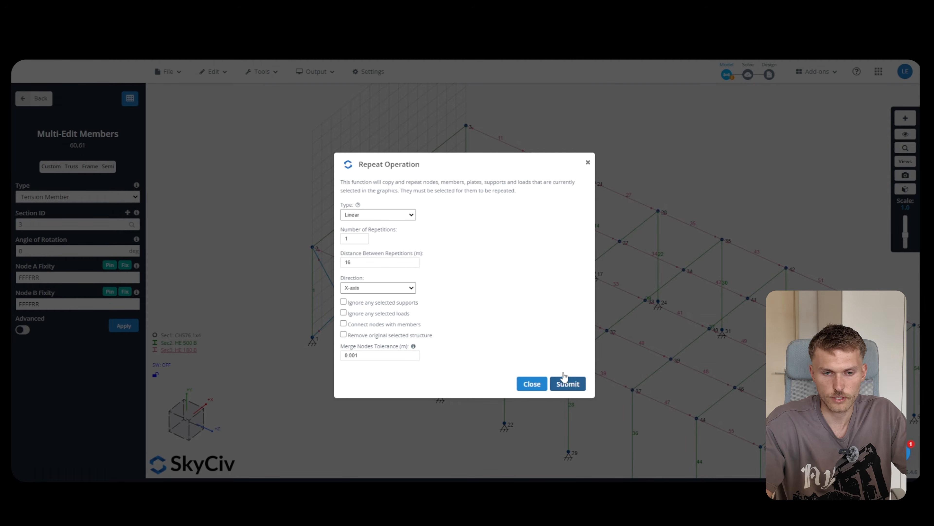
# Add braces 63 and 62 to the selection so members 60–63 are grouped
pyautogui.scroll(-3, 396, 265)
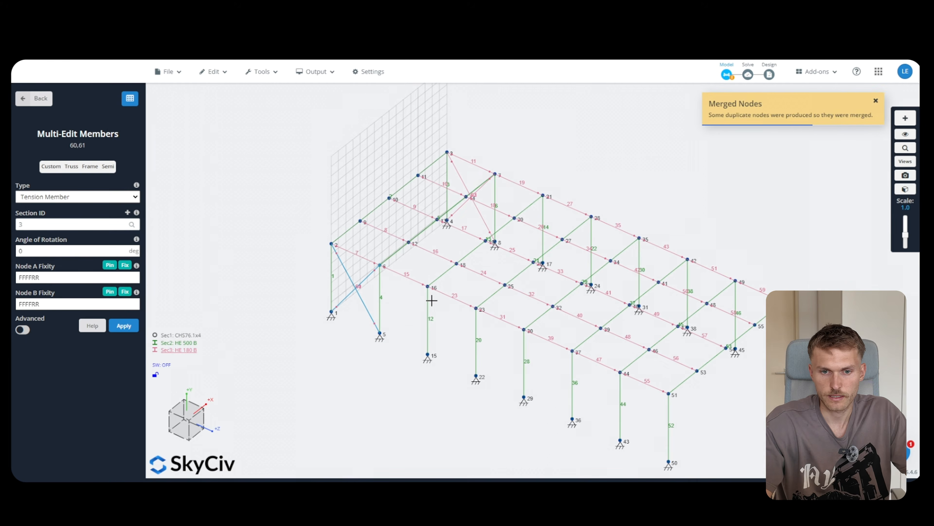
pyautogui.moveTo(400, 380); pyautogui.dragTo(419, 375)
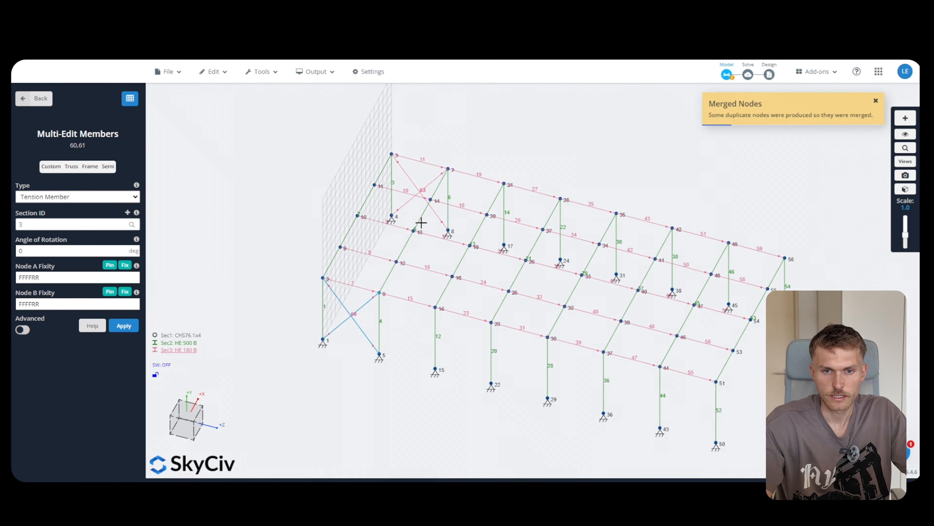
pyautogui.keyDown('ctrl'); pyautogui.click(407, 201); pyautogui.keyUp('ctrl')
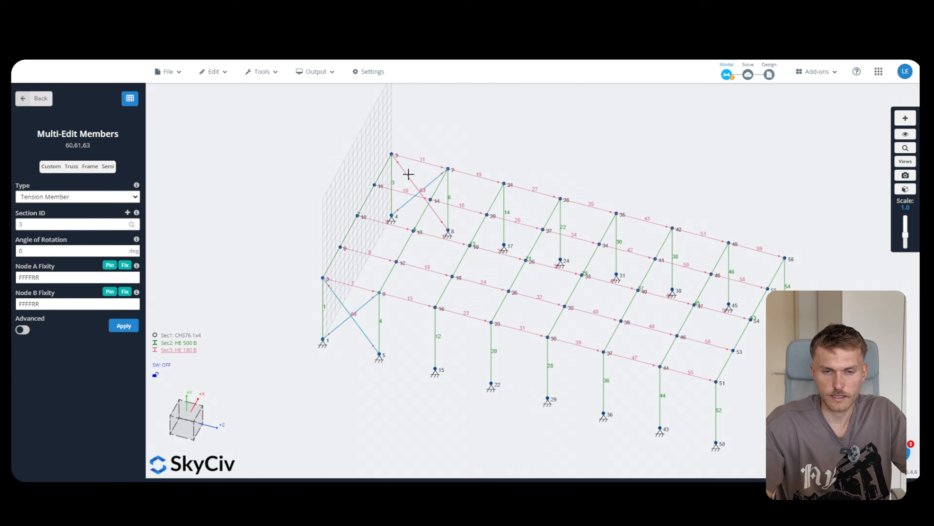
pyautogui.keyDown('ctrl'); pyautogui.click(424, 199); pyautogui.keyUp('ctrl')
pyautogui.scroll(-2, 378, 166)
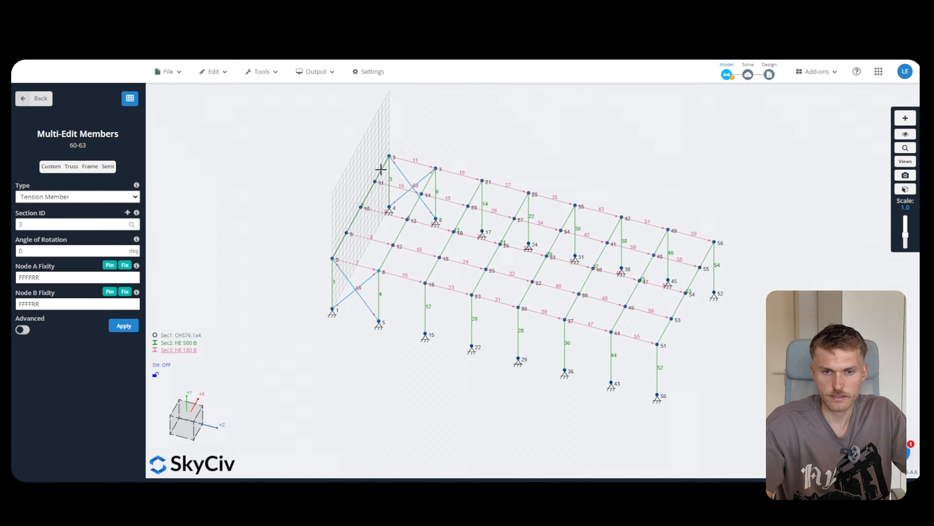
# Repeat the four end-wall braces once 30 m along the Z-axis and apply the member edits
pyautogui.rightClick(400, 172)
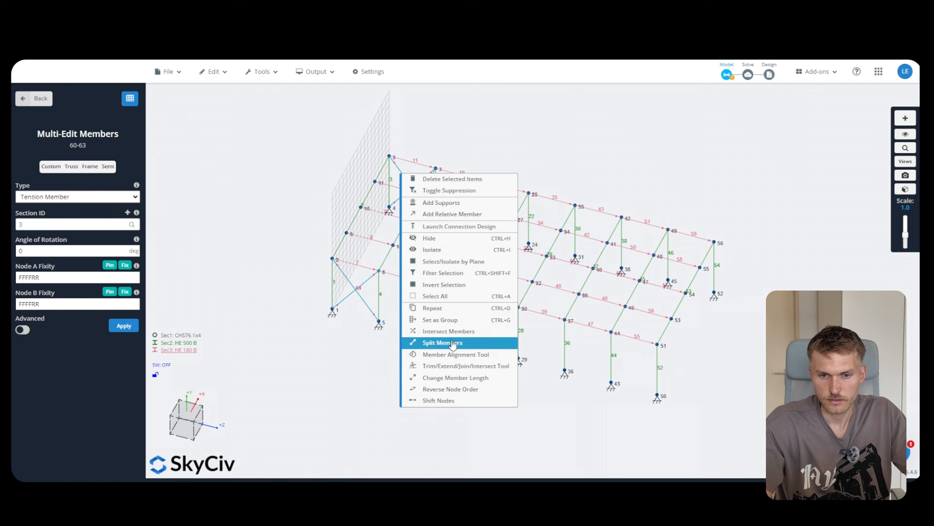
pyautogui.click(444, 311)
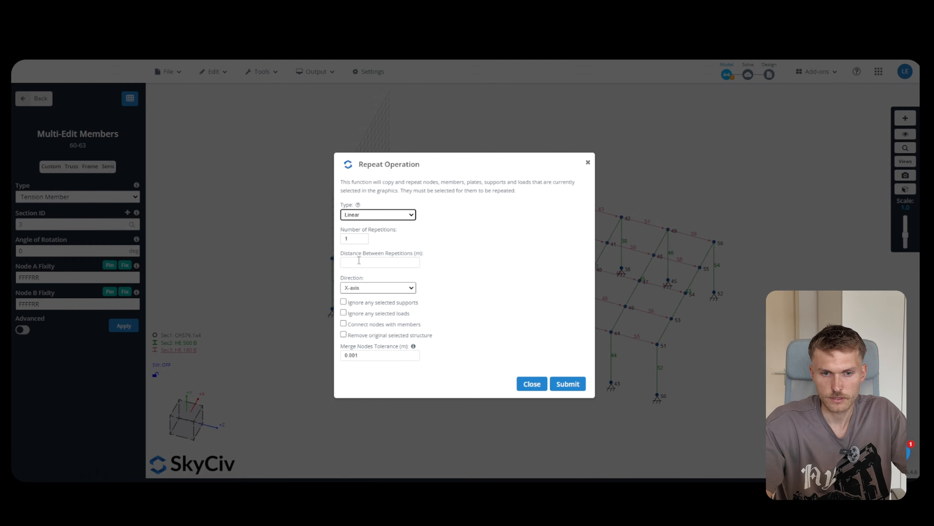
pyautogui.click(359, 262)
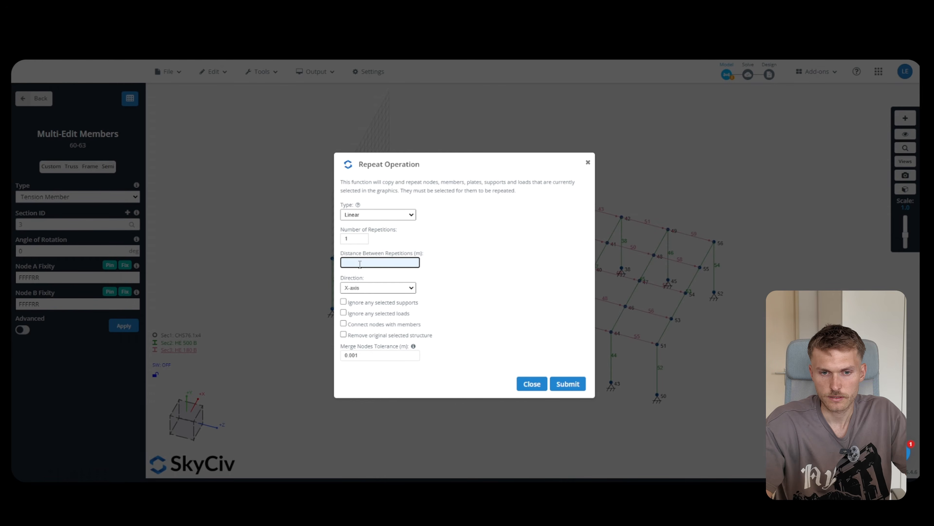
pyautogui.moveTo(374, 172); pyautogui.dragTo(97, 135)
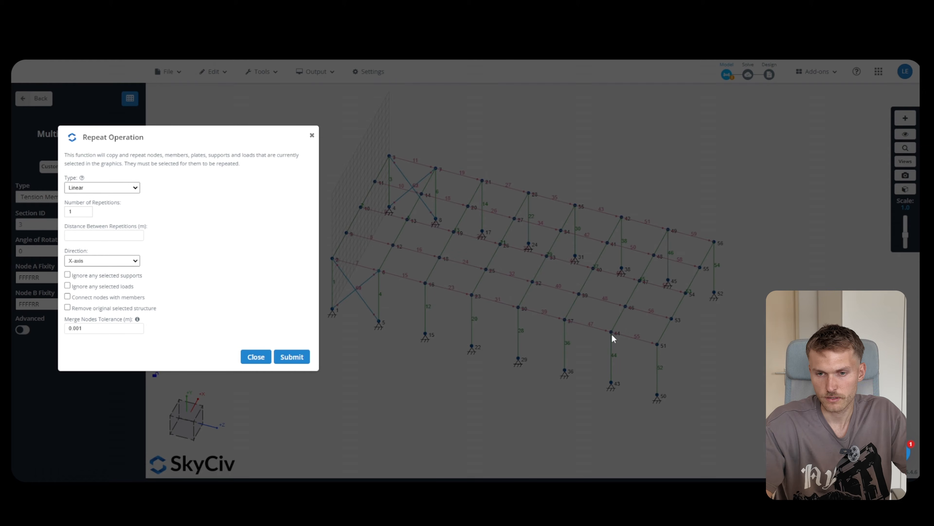
pyautogui.click(98, 236)
pyautogui.write('30')
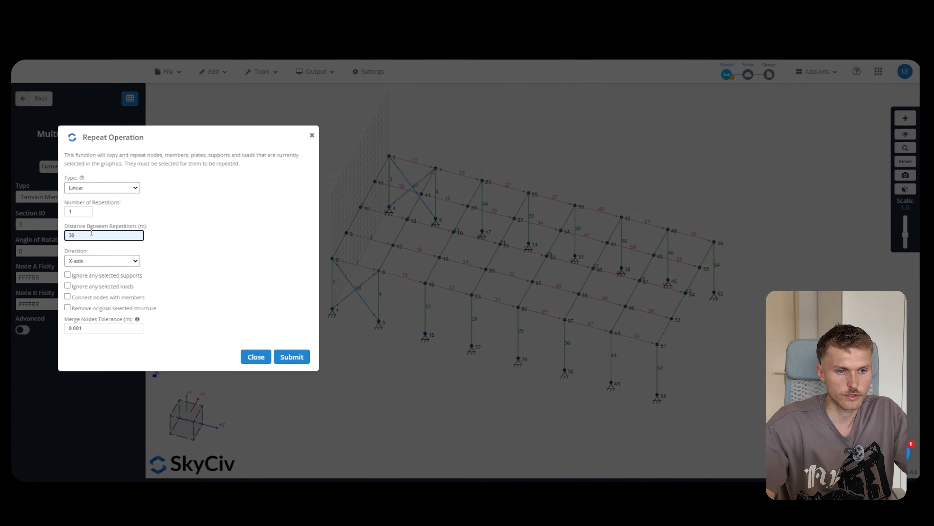
pyautogui.click(98, 260)
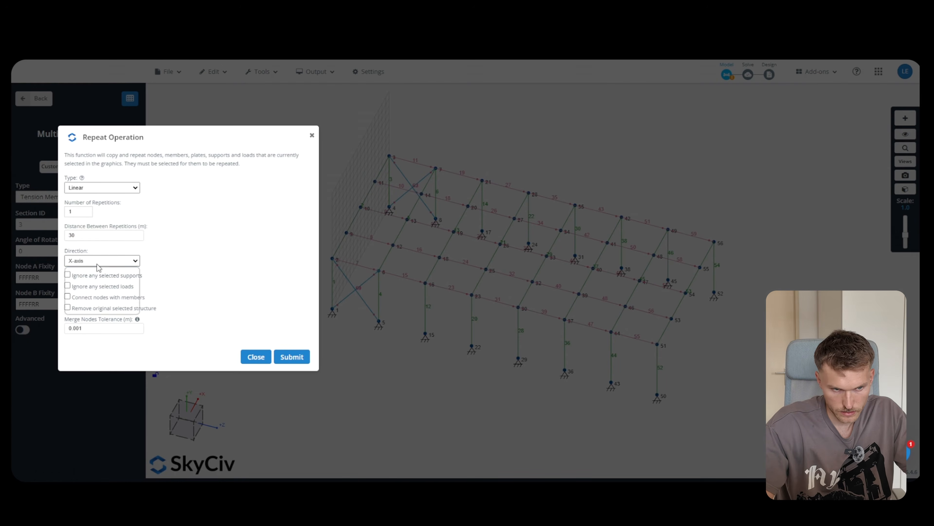
pyautogui.click(88, 285)
pyautogui.click(289, 358)
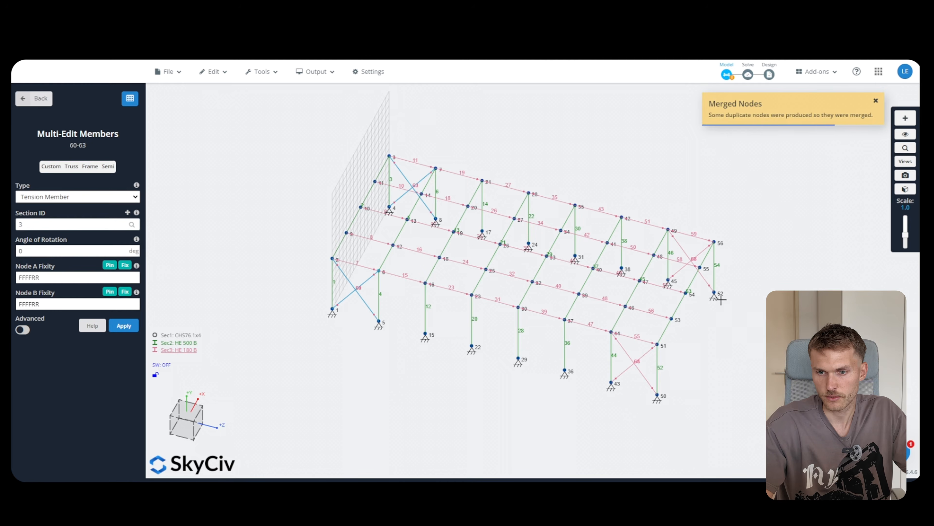
pyautogui.moveTo(714, 345)
pyautogui.mouseDown(button='middle')
pyautogui.moveTo(739, 359)
pyautogui.moveTo(729, 340)
pyautogui.moveTo(699, 343)
pyautogui.mouseUp(button='middle')
pyautogui.scroll(2, 345, 197)
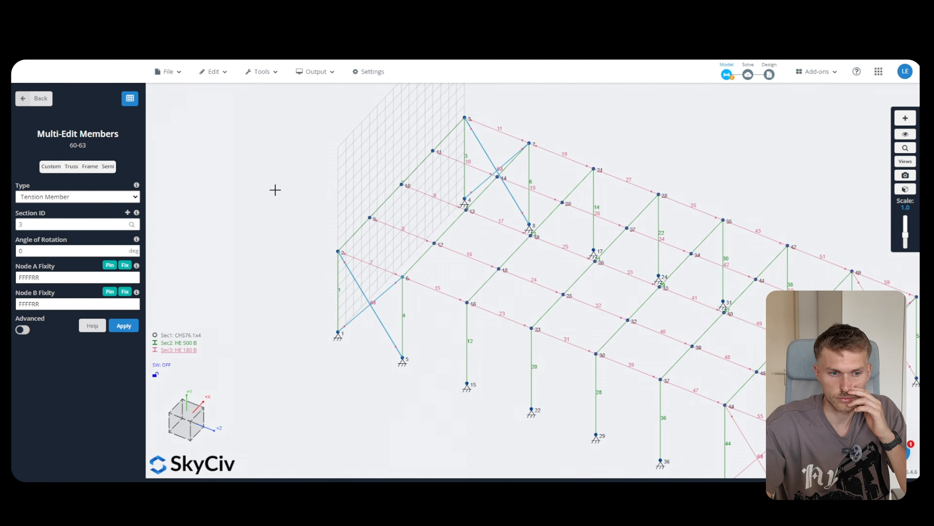
pyautogui.click(123, 325)
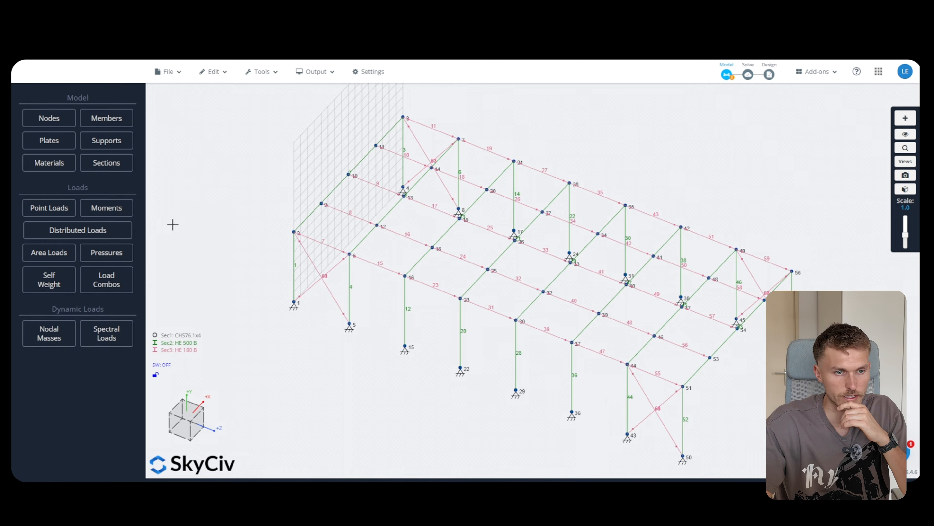
pyautogui.click(108, 120)
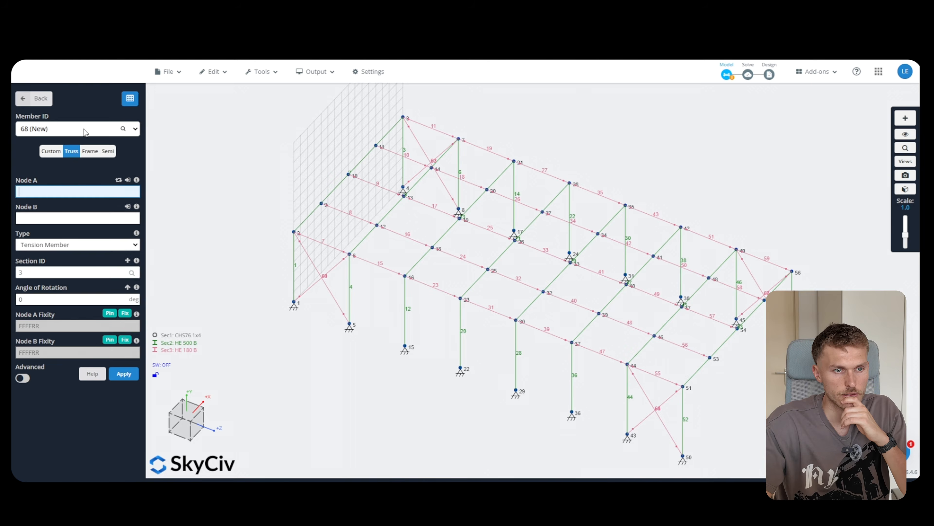
# Add roof diagonals from node 2 to 12 and node 9 to 6, then select both
pyautogui.scroll(3, 285, 201)
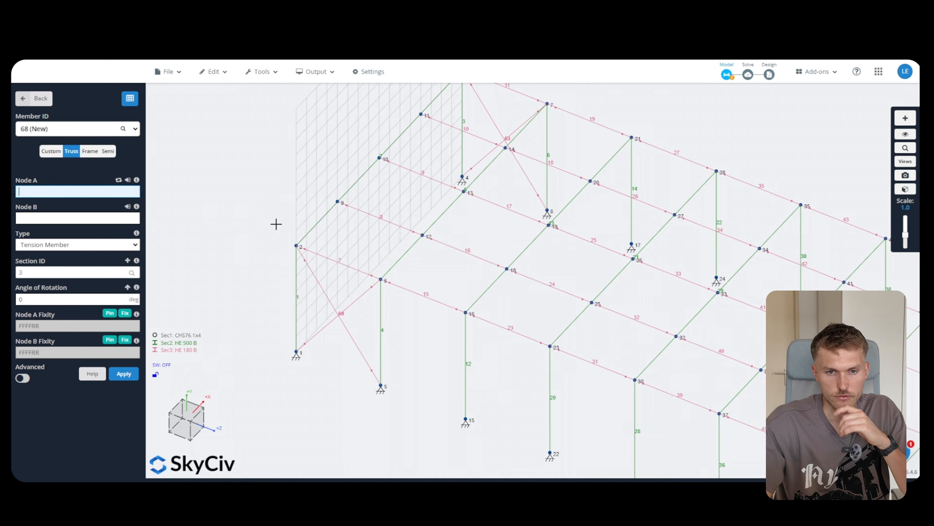
pyautogui.write('2')
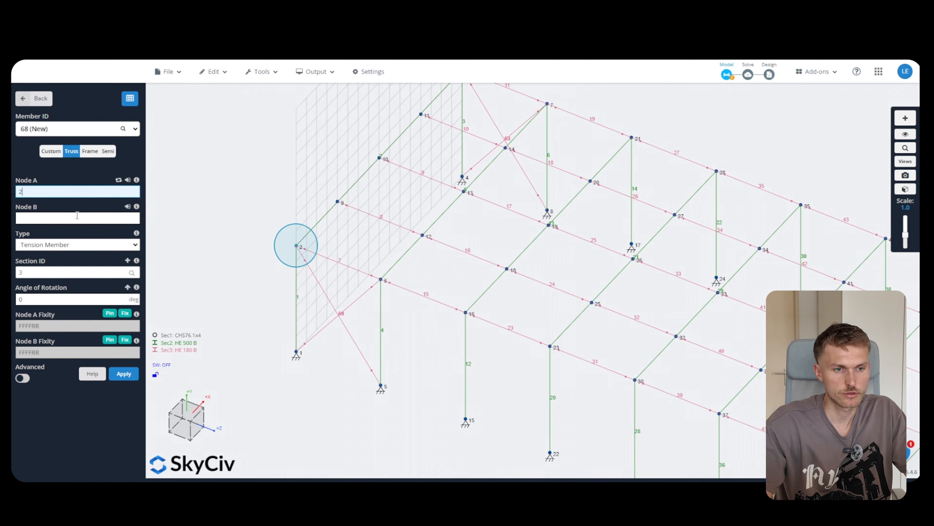
pyautogui.click(77, 217)
pyautogui.write('12')
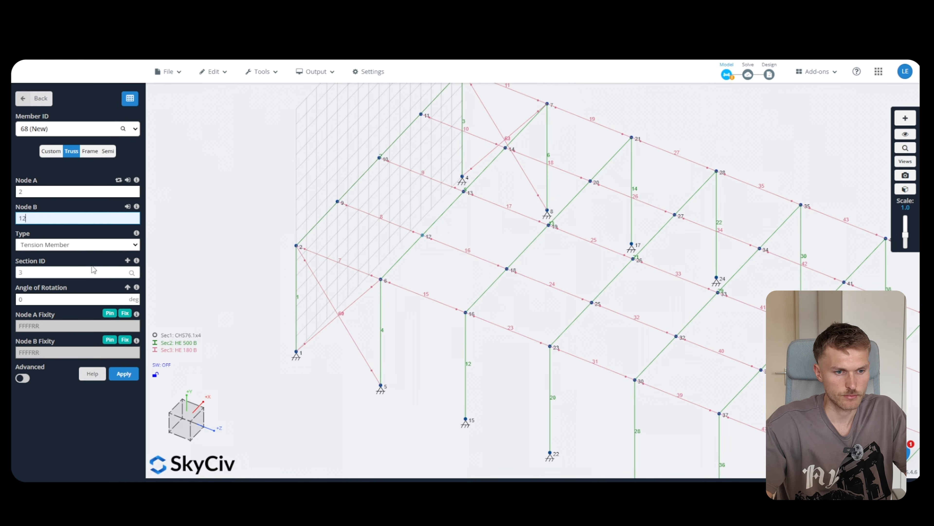
pyautogui.click(124, 374)
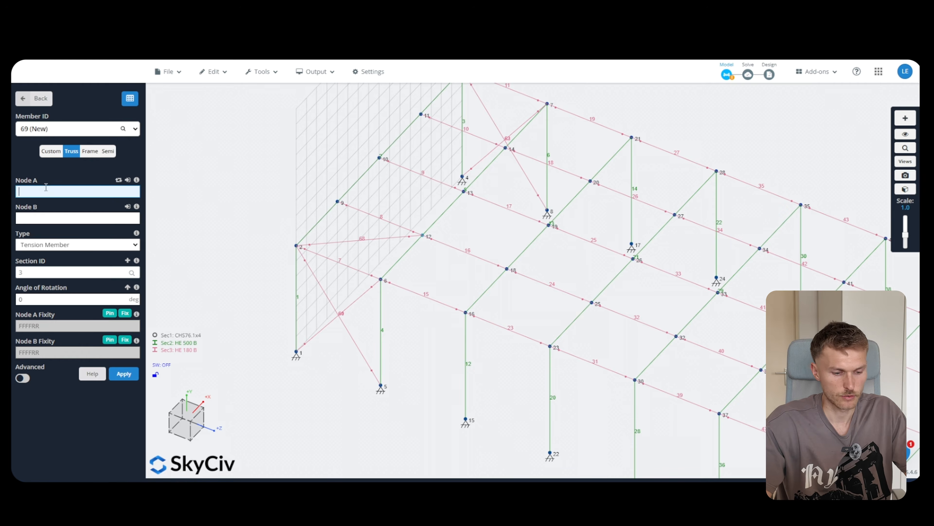
pyautogui.write('9')
pyautogui.click(50, 219)
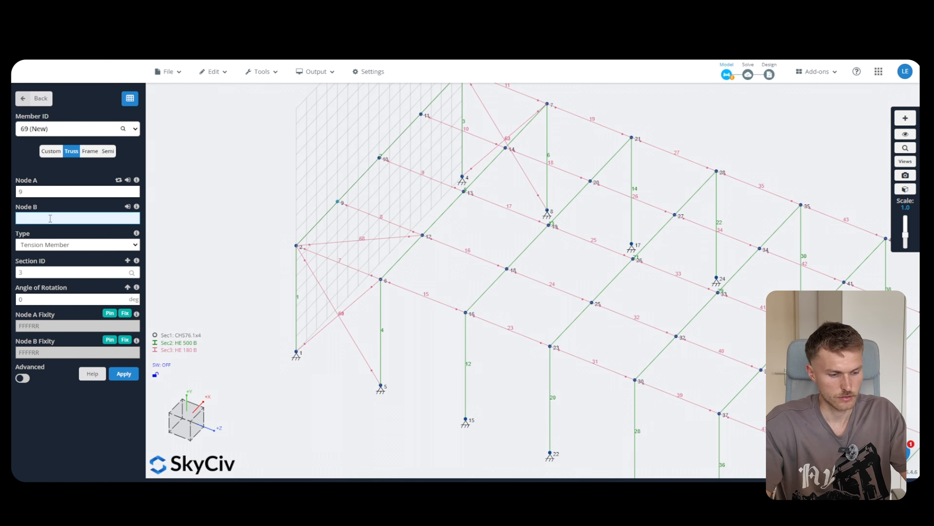
pyautogui.write('6')
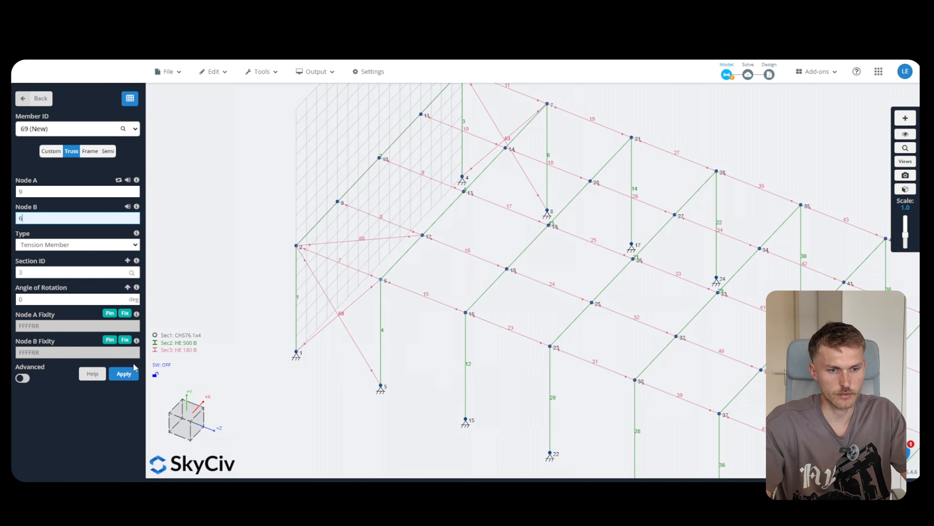
pyautogui.click(127, 373)
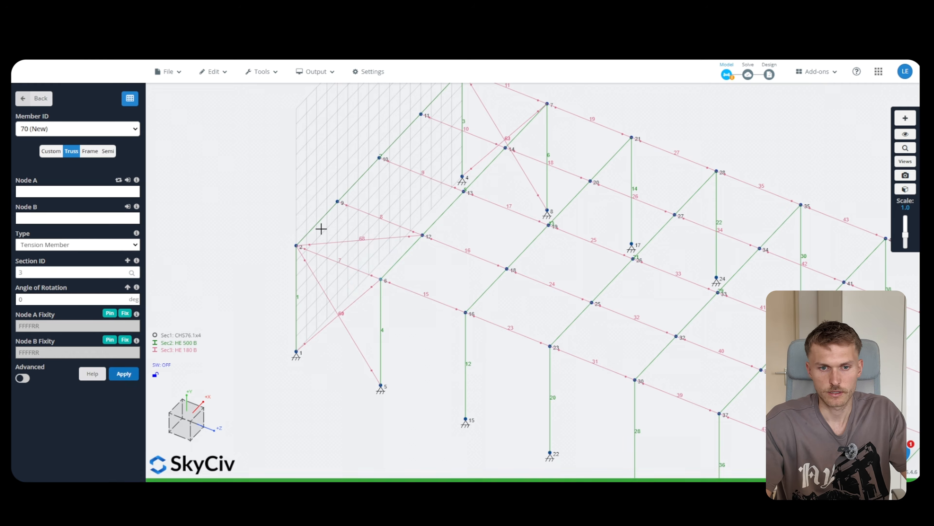
pyautogui.click(344, 242)
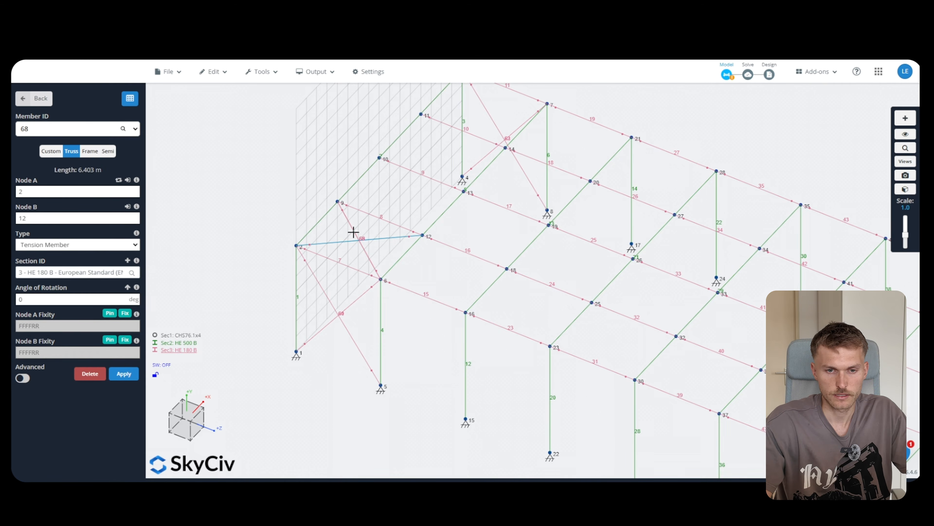
pyautogui.keyDown('shift'); pyautogui.click(353, 232); pyautogui.keyUp('shift')
# Repeat cross braces 68–69 three times at 4 m spacing along the X-axis
pyautogui.rightClick(378, 240)
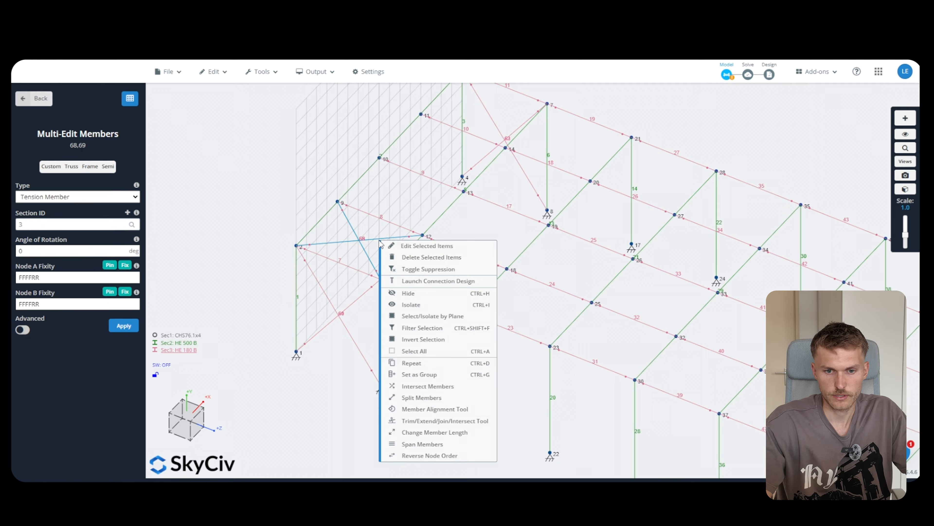
pyautogui.click(422, 363)
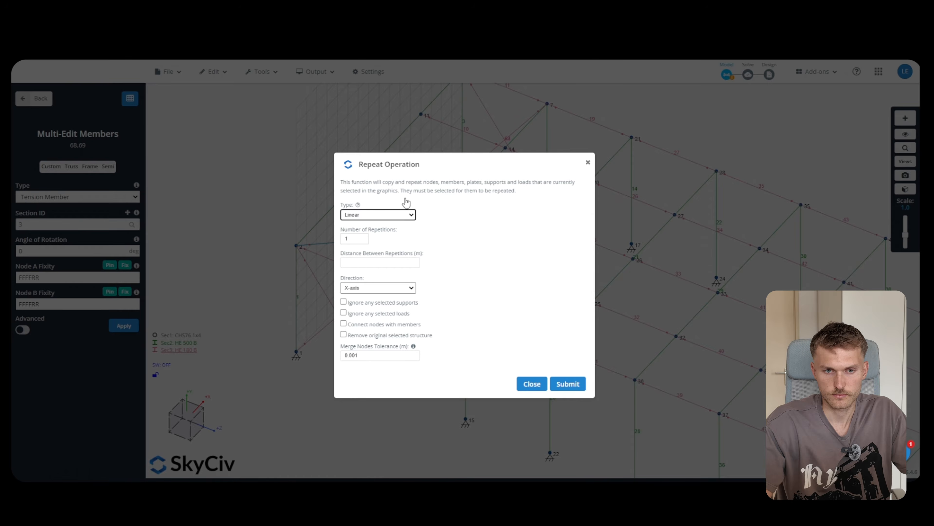
pyautogui.doubleClick(361, 238)
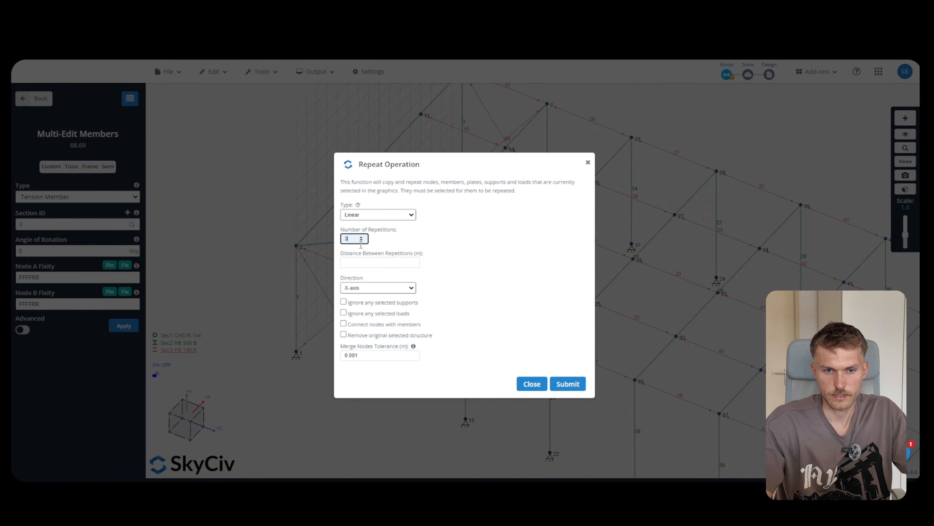
pyautogui.click(359, 264)
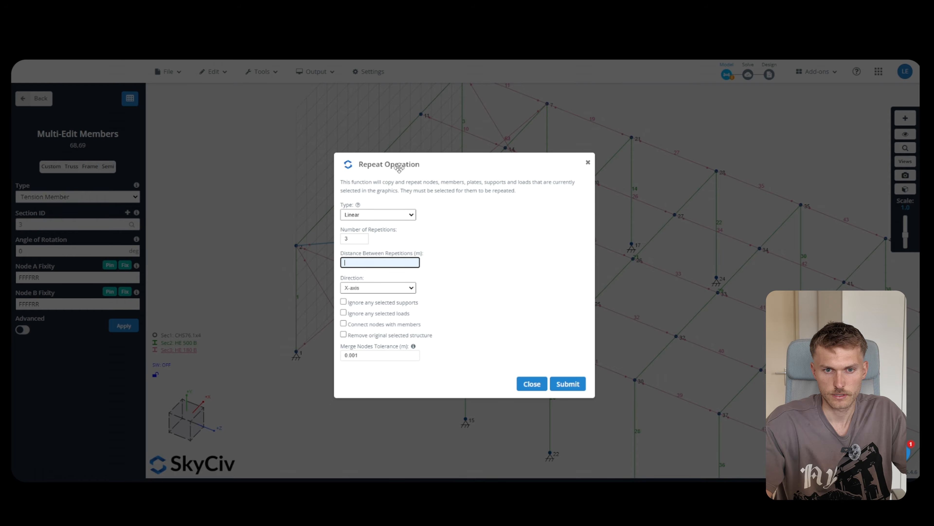
pyautogui.moveTo(399, 168); pyautogui.dragTo(419, 183)
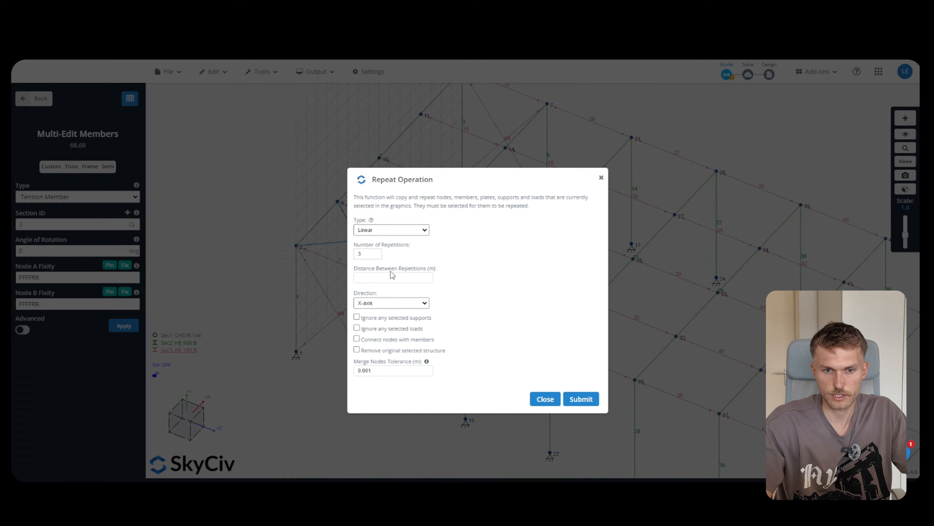
pyautogui.click(382, 278)
pyautogui.write('4')
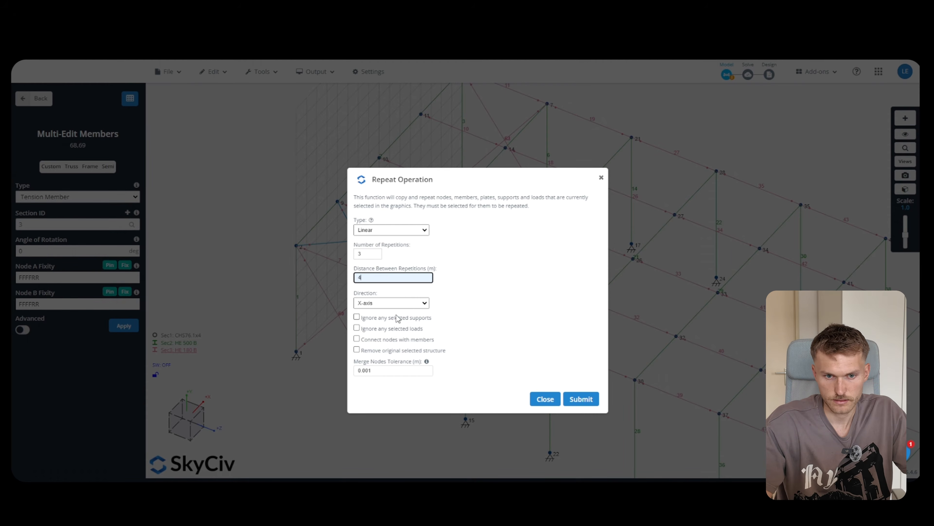
pyautogui.click(393, 302)
pyautogui.click(518, 358)
pyautogui.click(575, 401)
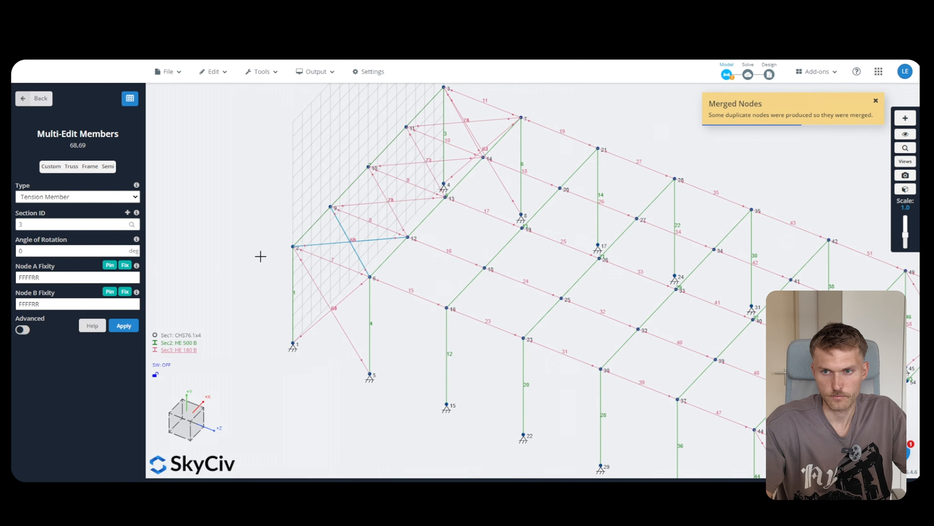
# Select the end-bay bracing members 68–75
pyautogui.moveTo(415, 273); pyautogui.dragTo(371, 262)
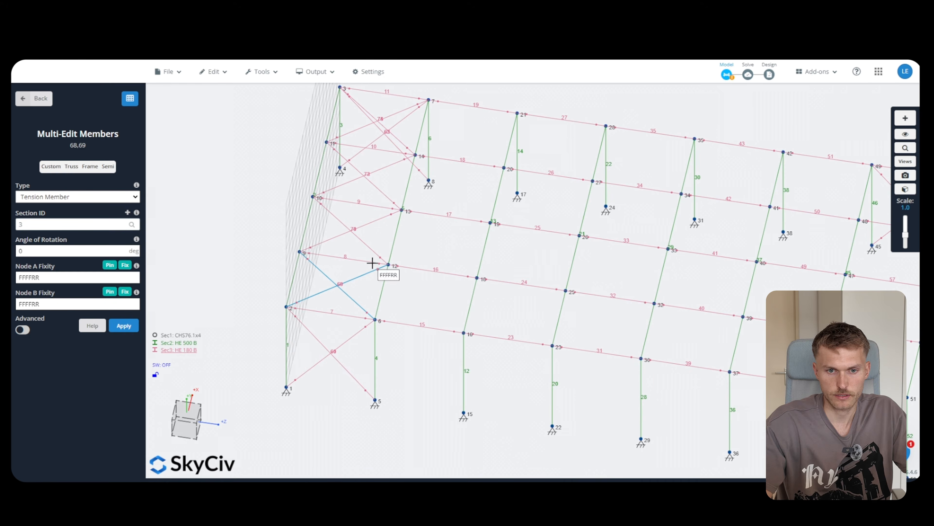
pyautogui.click(372, 250)
pyautogui.click(368, 218)
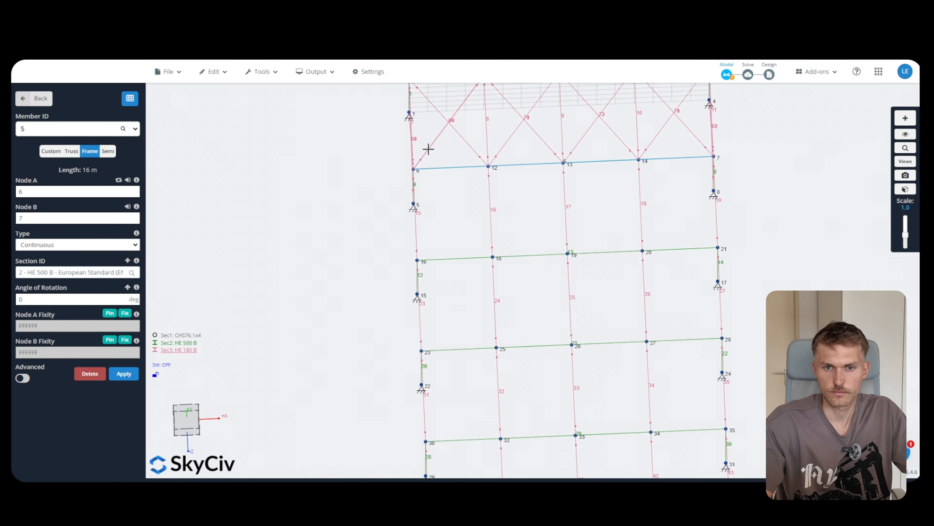
pyautogui.click(429, 149)
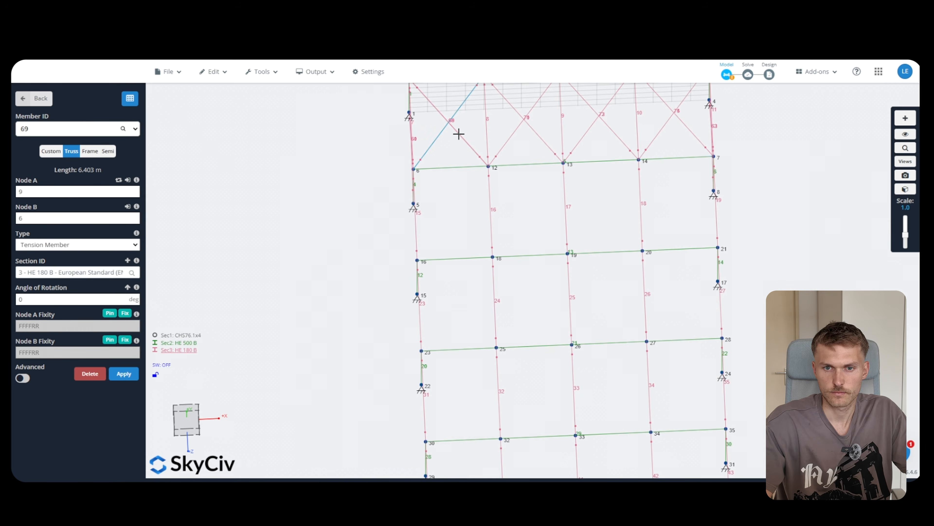
pyautogui.click(459, 134)
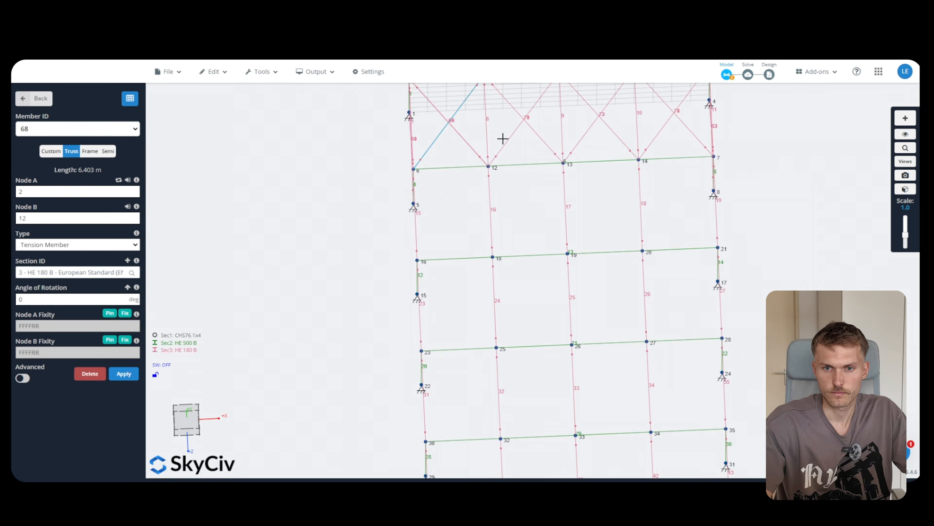
pyautogui.click(584, 136)
pyautogui.click(617, 135)
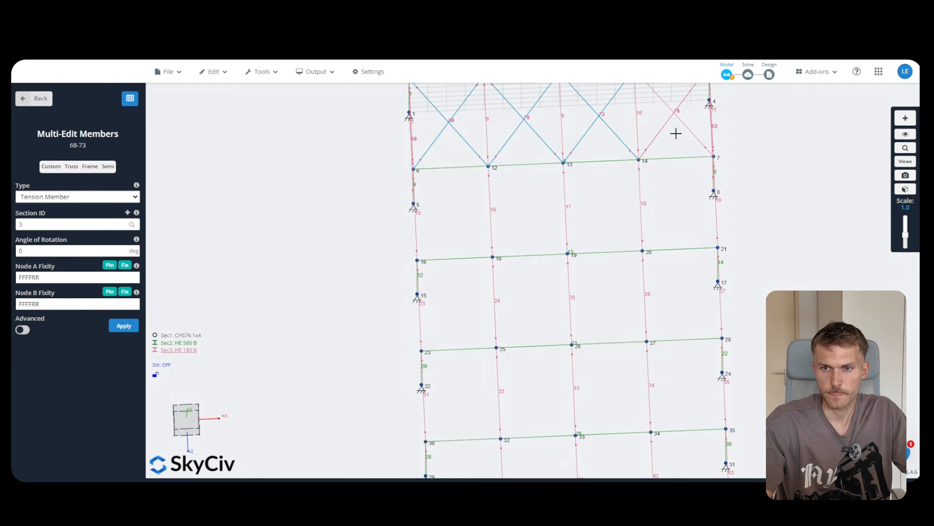
pyautogui.click(688, 126)
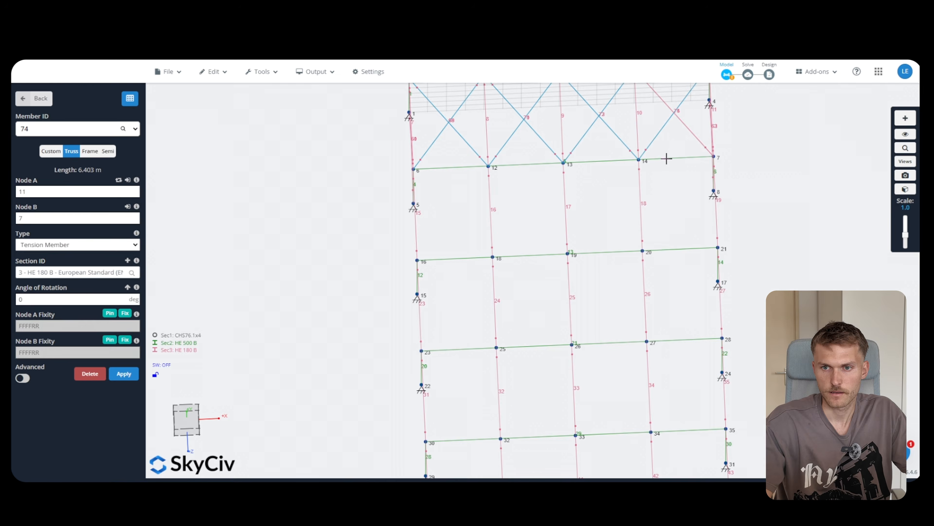
# Repeat the selected braces once, 30 m along the Z-axis
pyautogui.rightClick(668, 123)
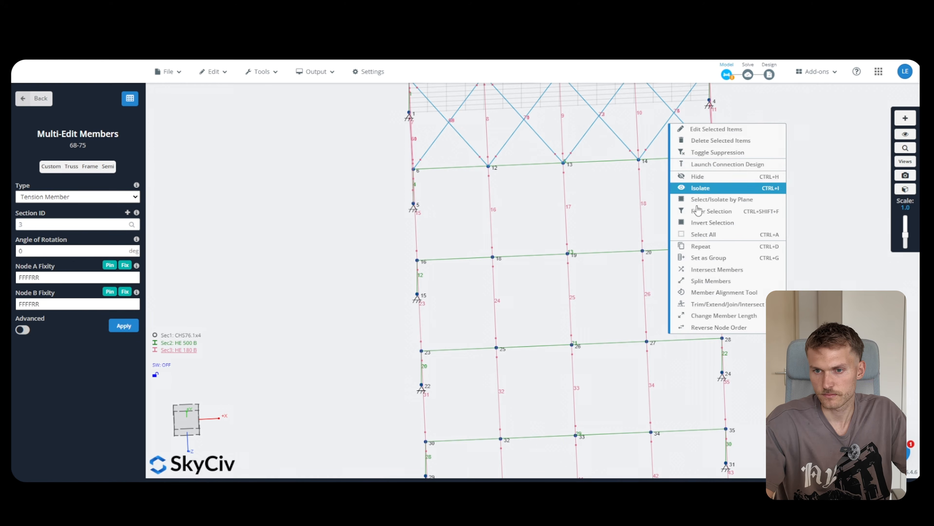
pyautogui.click(710, 254)
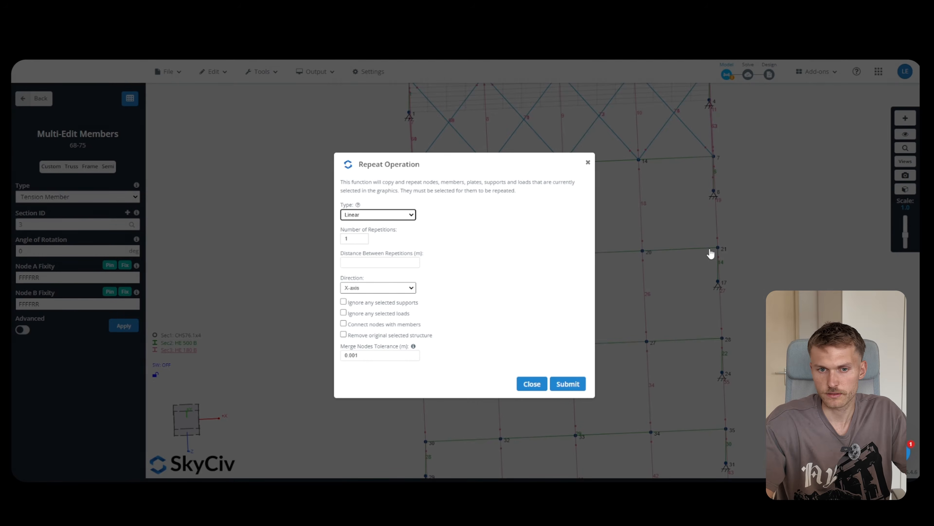
pyautogui.doubleClick(353, 238)
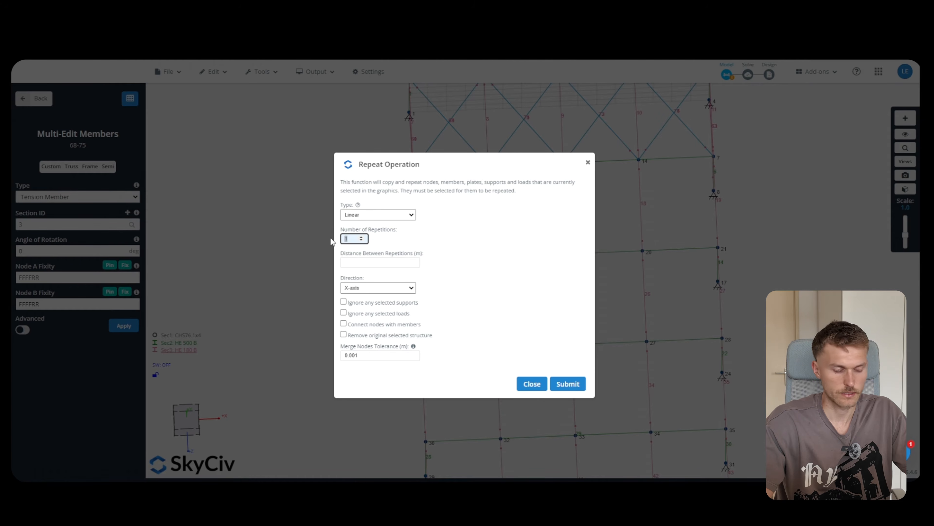
pyautogui.click(363, 262)
pyautogui.write('30')
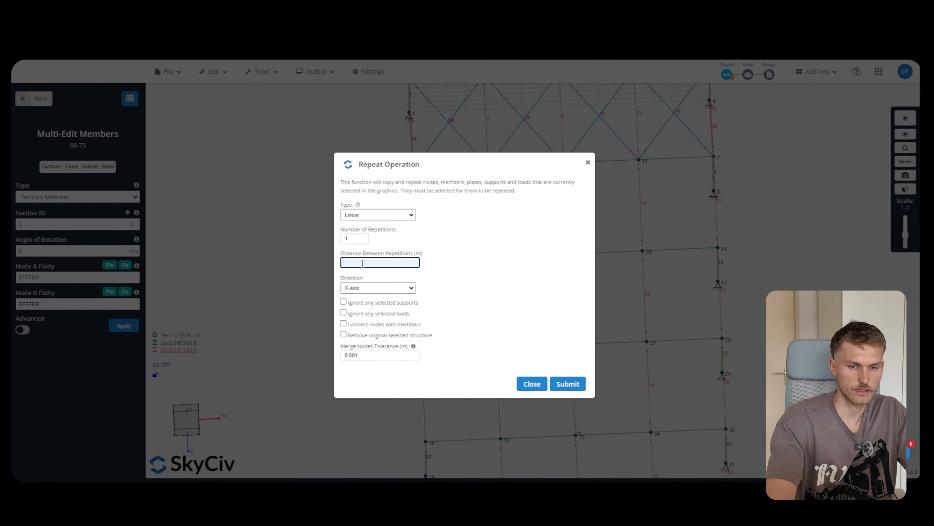
pyautogui.click(371, 288)
pyautogui.click(352, 310)
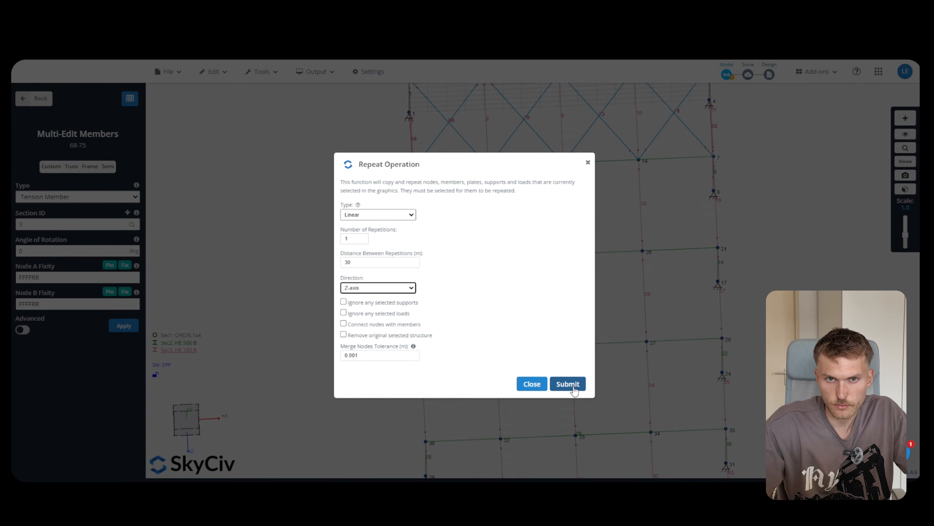
pyautogui.click(568, 384)
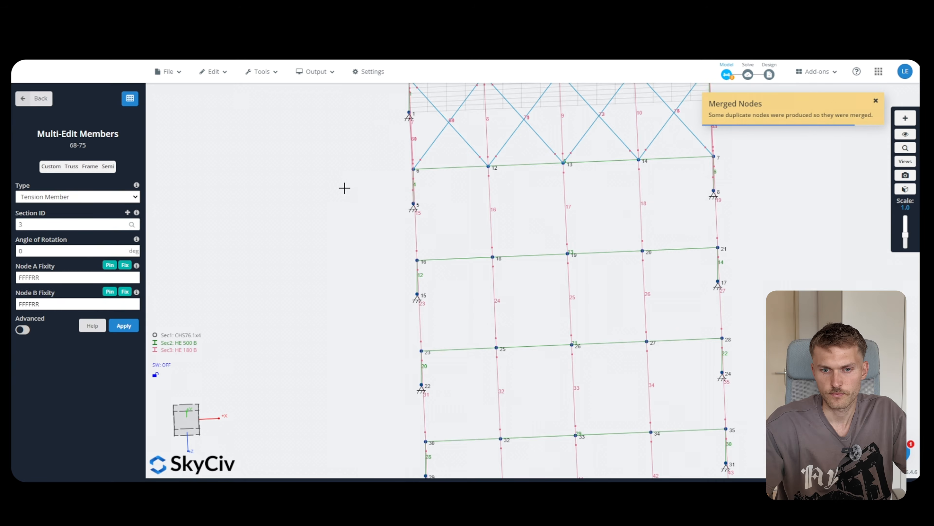
# Orbit to an isometric view and show the frame as a solid 3D render
pyautogui.moveTo(345, 359); pyautogui.dragTo(424, 328)
pyautogui.scroll(-4, 486, 188)
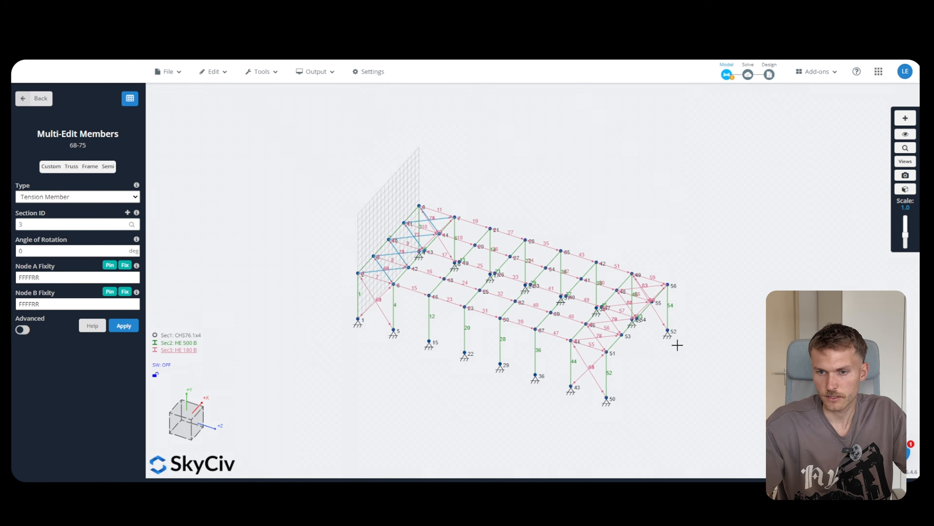
pyautogui.scroll(3, 681, 344)
pyautogui.click(906, 189)
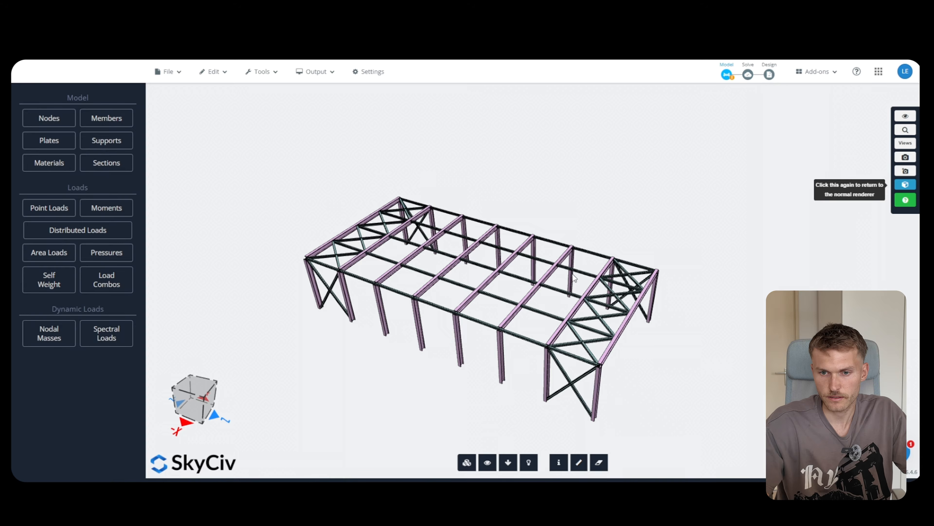
pyautogui.scroll(10, 528, 304)
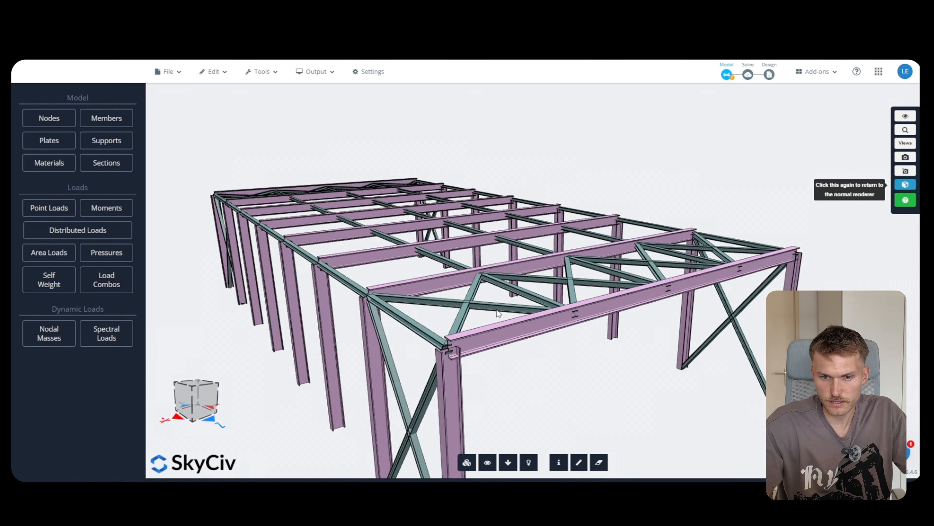
pyautogui.scroll(-8, 490, 322)
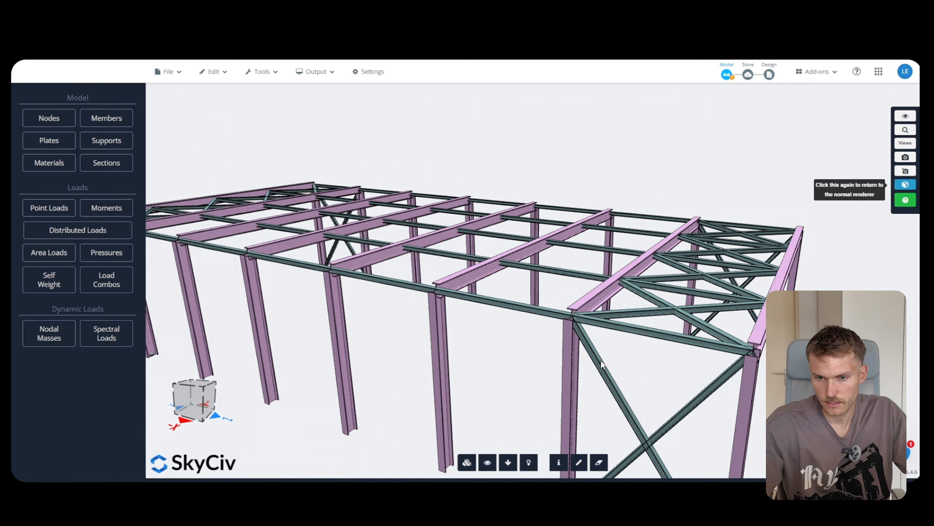
# Inspect bracing members 64 and 65, then return to the labelled wireframe view
pyautogui.click(671, 376)
pyautogui.moveTo(654, 386); pyautogui.dragTo(662, 407)
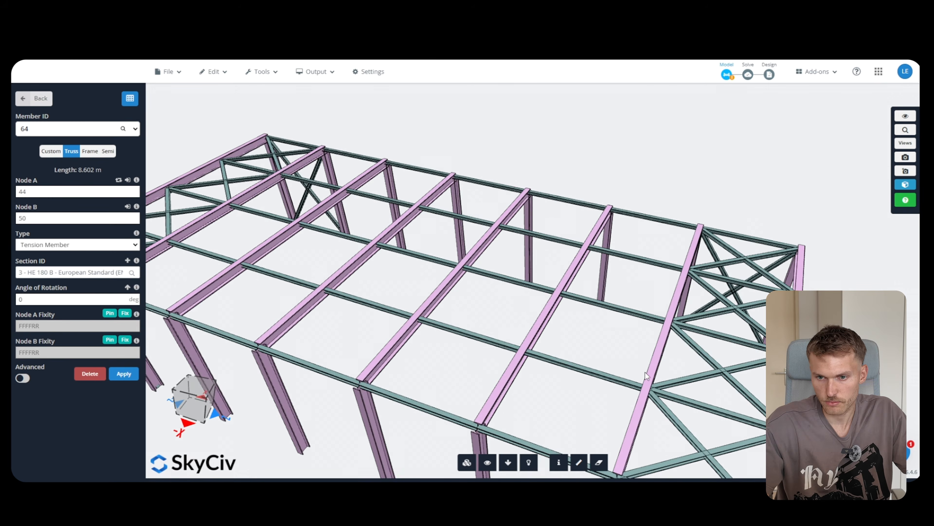
pyautogui.scroll(-3, 572, 224)
pyautogui.scroll(-3, 572, 224)
pyautogui.click(597, 403)
pyautogui.moveTo(593, 320); pyautogui.dragTo(586, 326)
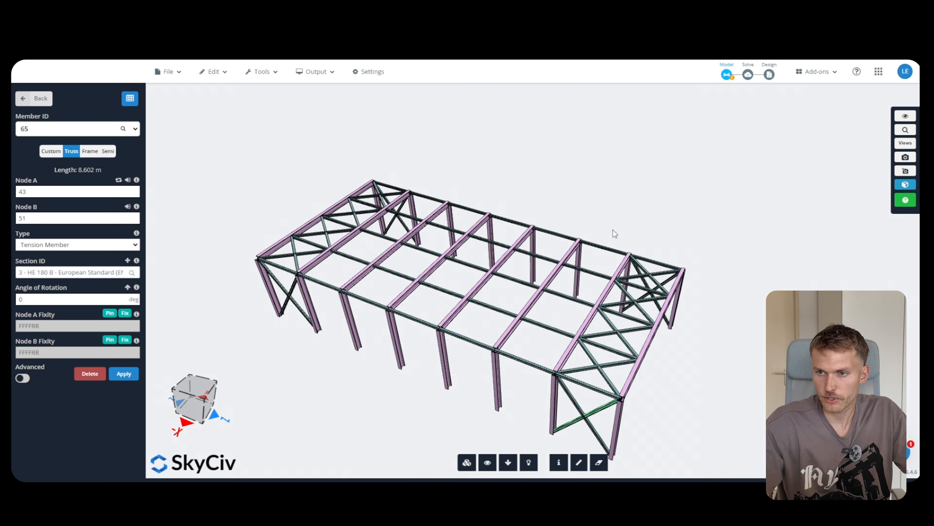
pyautogui.click(905, 185)
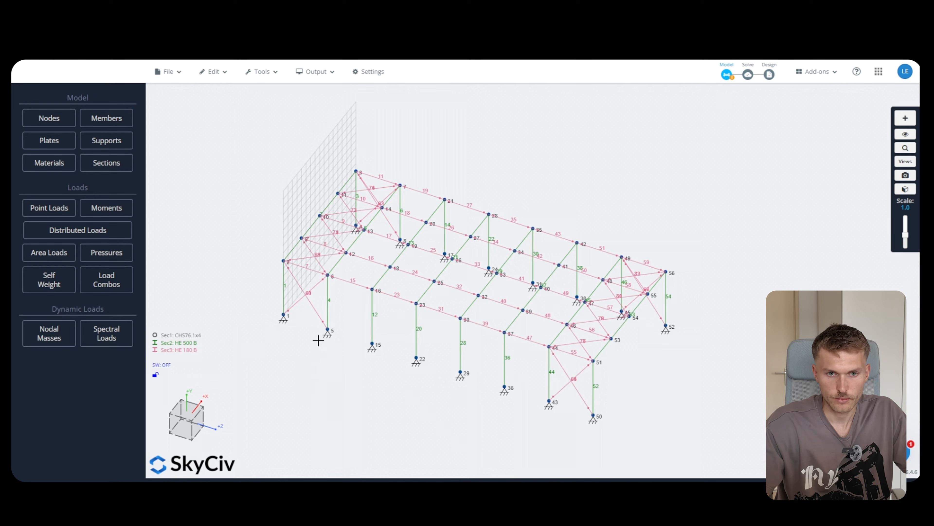
# Assign the CHS76.1x4 section to bracing member 61
pyautogui.click(302, 298)
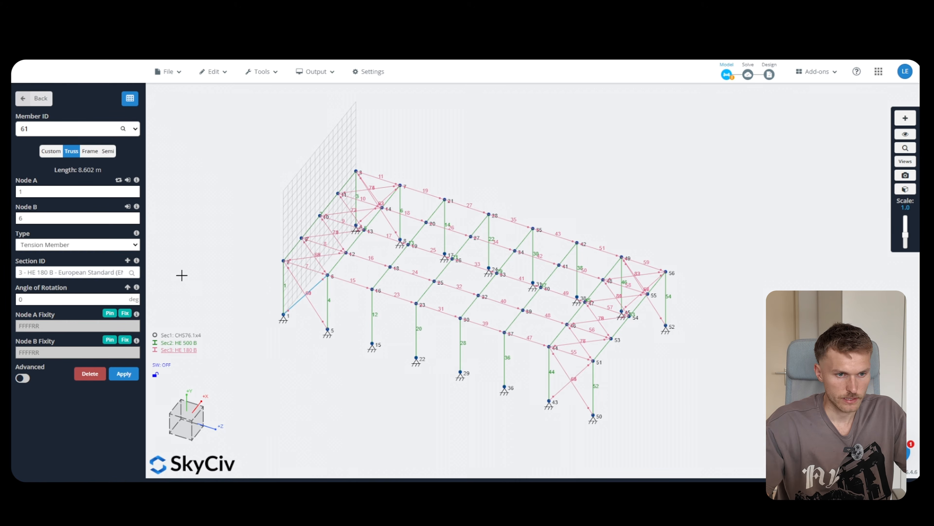
pyautogui.click(102, 272)
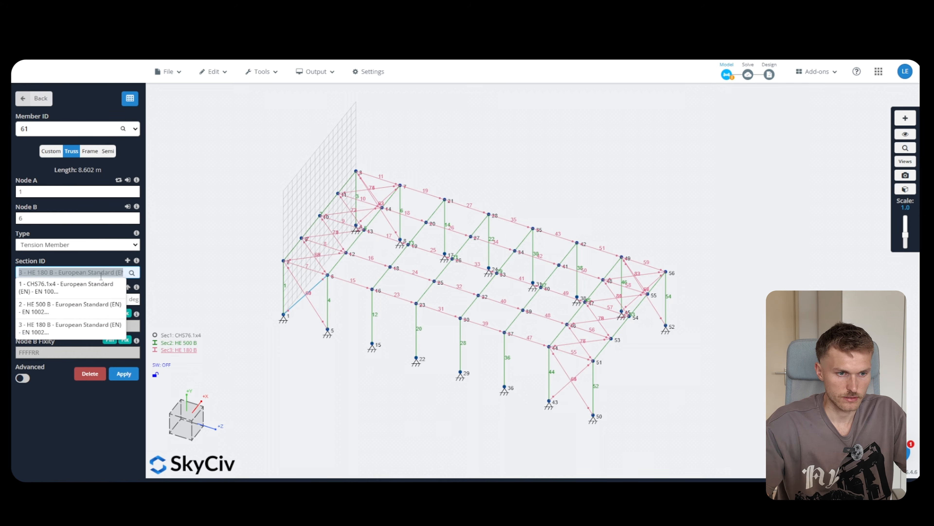
pyautogui.click(65, 291)
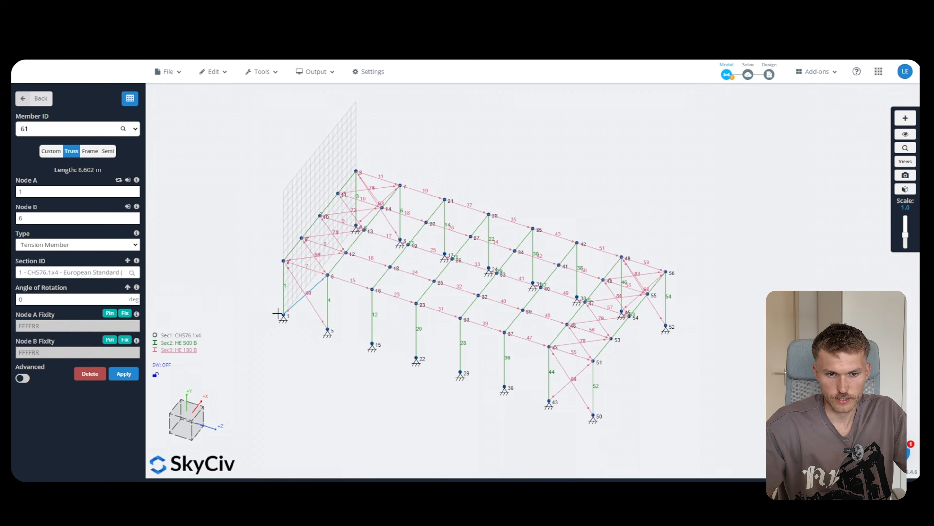
pyautogui.moveTo(320, 376); pyautogui.dragTo(337, 362)
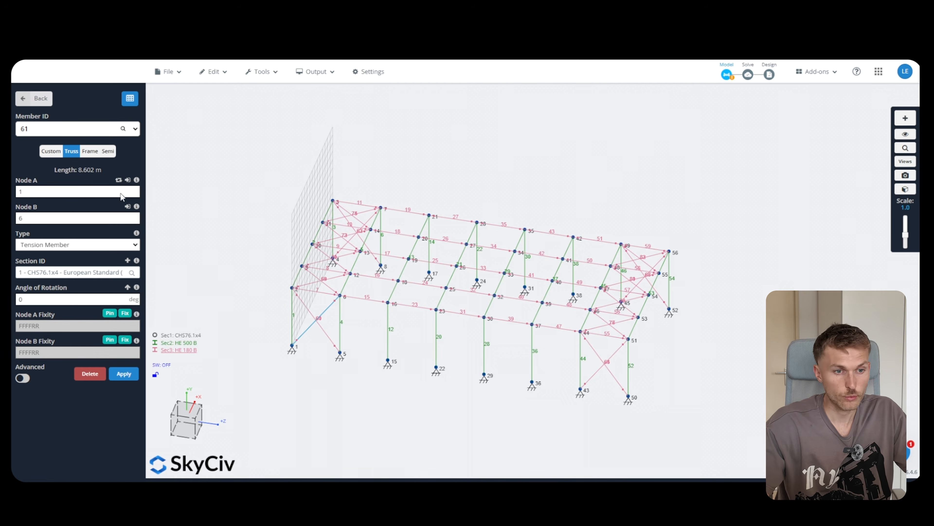
# In the Members Datasheet, set member 60's Section ID to 1
pyautogui.click(130, 99)
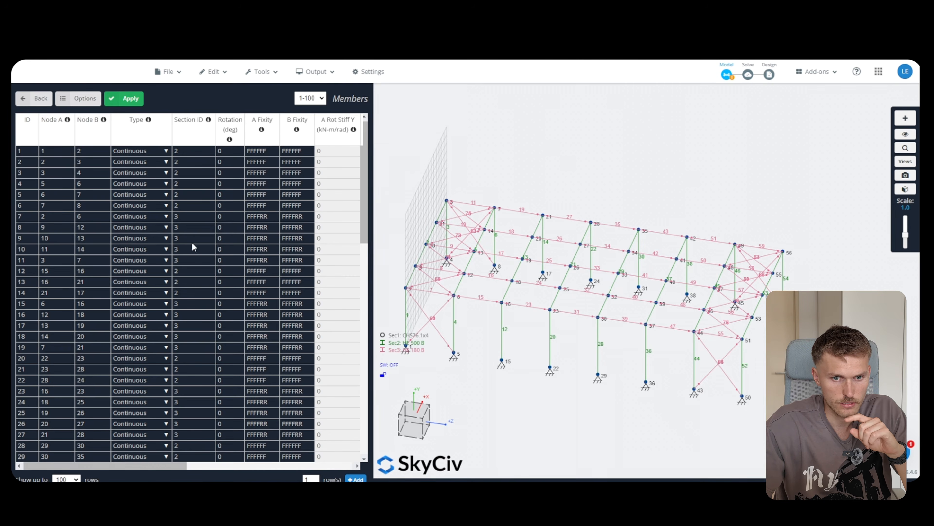
pyautogui.scroll(-15, 269, 249)
pyautogui.scroll(5, 157, 239)
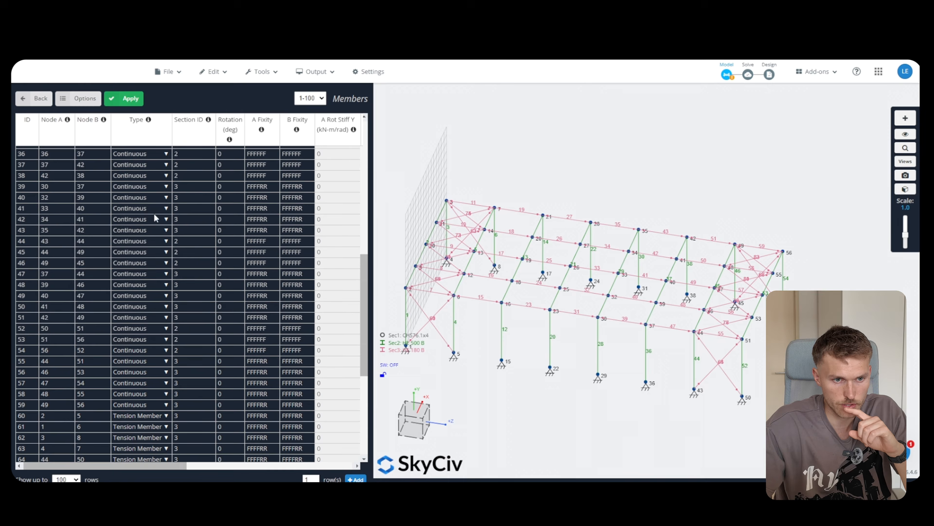
pyautogui.scroll(-5, 153, 257)
pyautogui.click(187, 198)
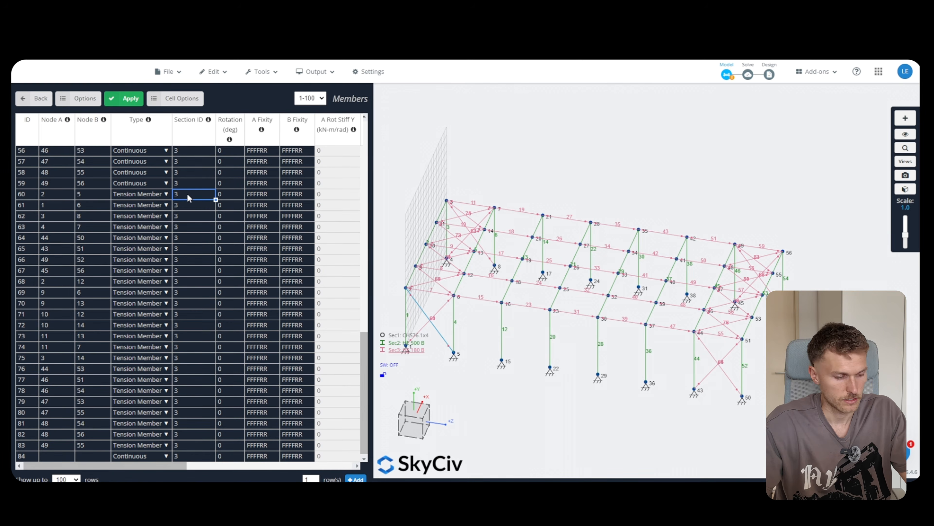
pyautogui.write('1')
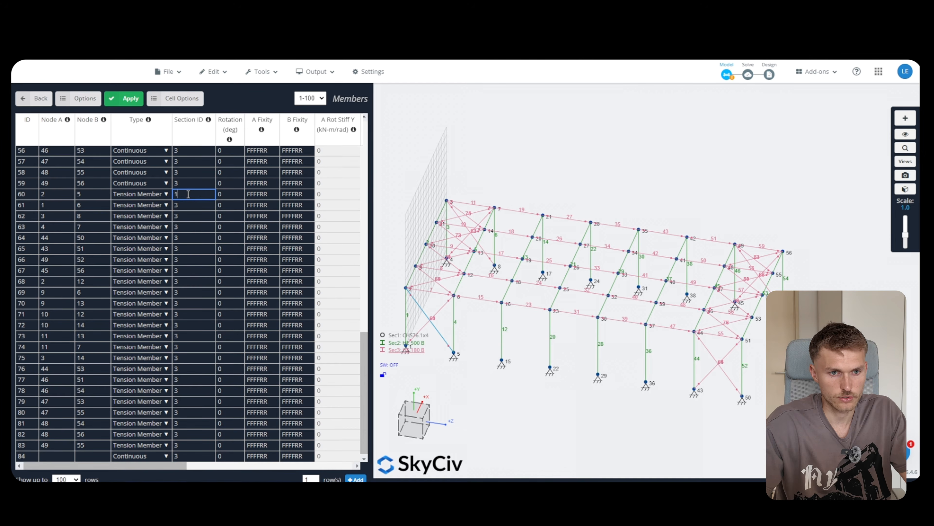
pyautogui.press('Return')
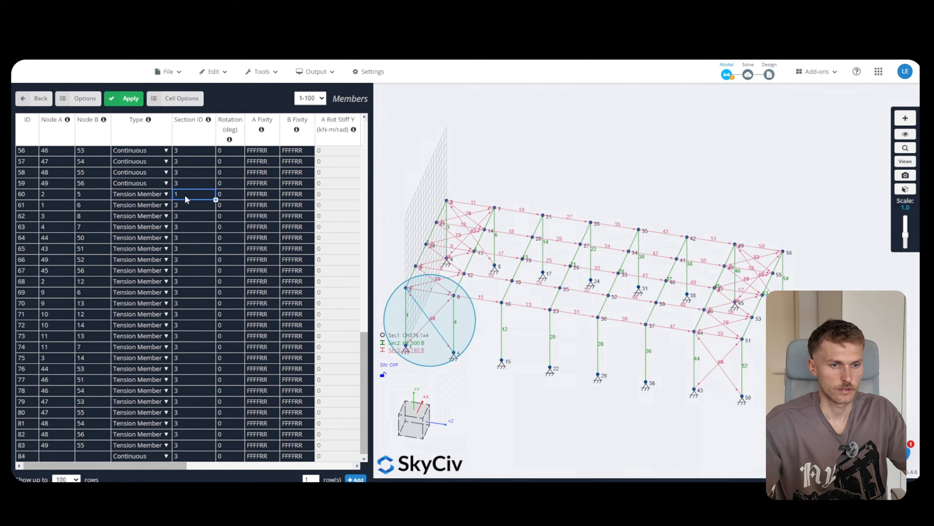
# Fill Section ID 1 down through members 61–83 and apply the changes
pyautogui.moveTo(190, 206); pyautogui.dragTo(198, 405)
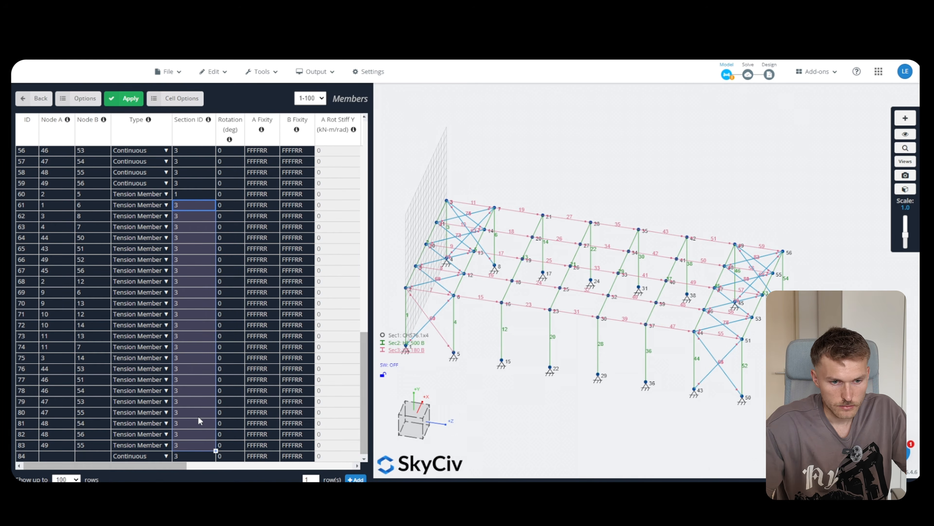
pyautogui.hotkey('ctrl', 'v')
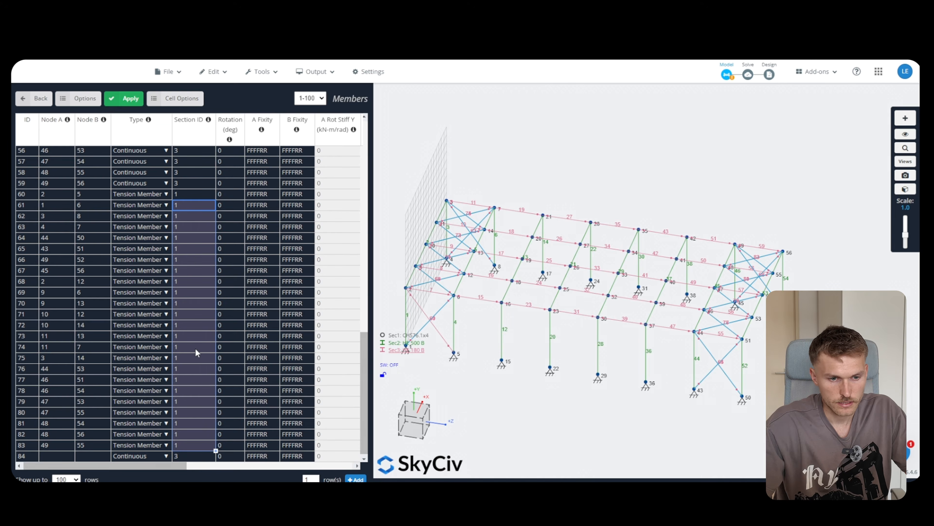
pyautogui.click(197, 352)
pyautogui.scroll(4, 193, 409)
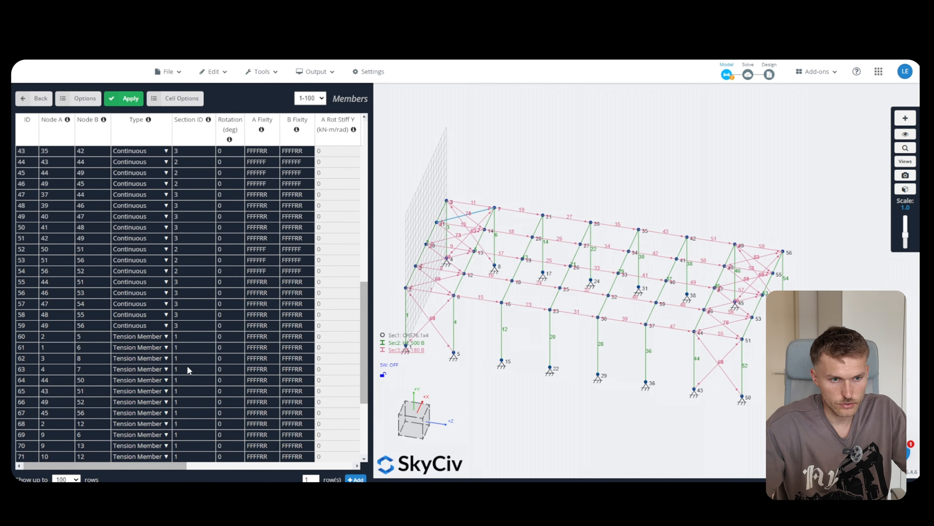
pyautogui.scroll(10, 188, 368)
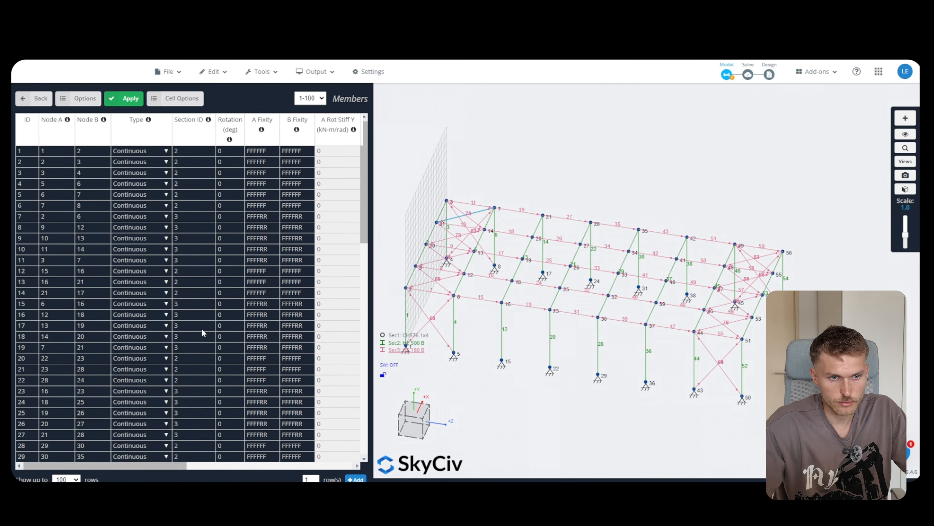
pyautogui.click(128, 101)
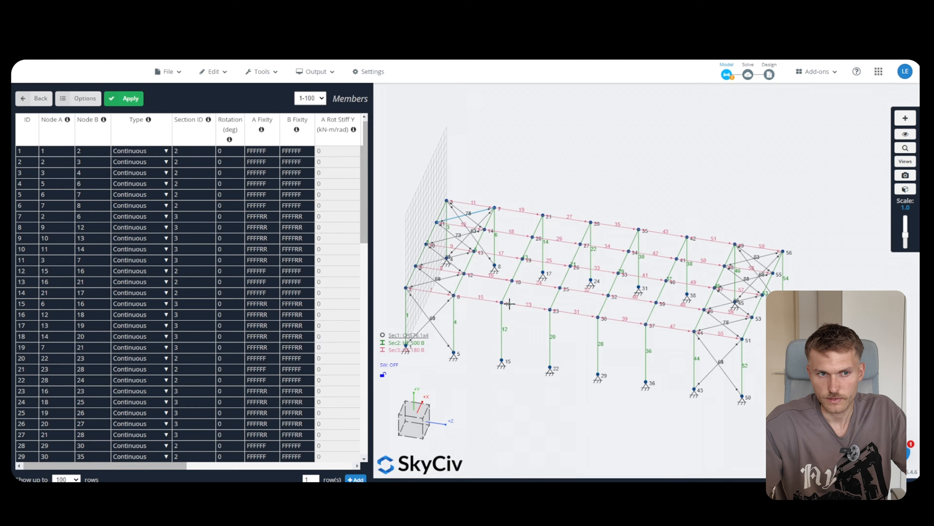
pyautogui.scroll(-2, 464, 198)
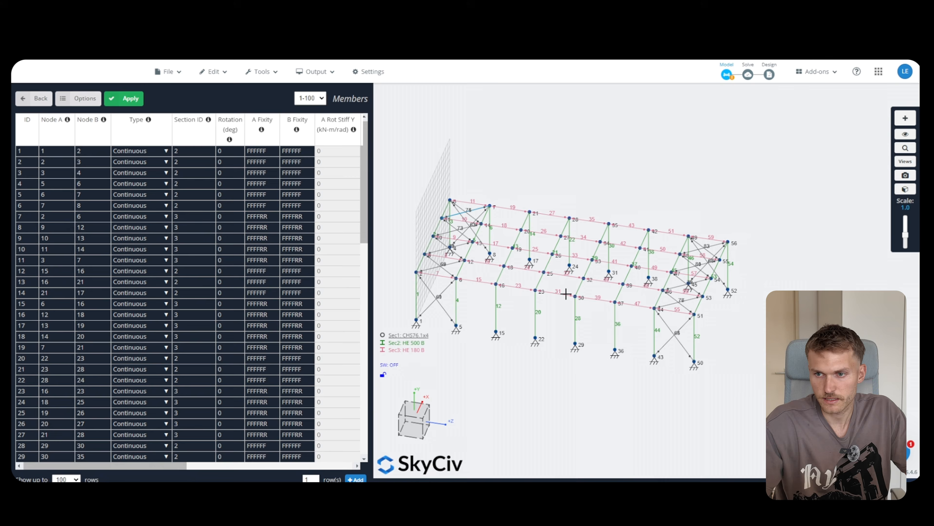
# Switch to the solid 3D render and open Self Weight settings (Y-axis gravity -1)
pyautogui.click(905, 189)
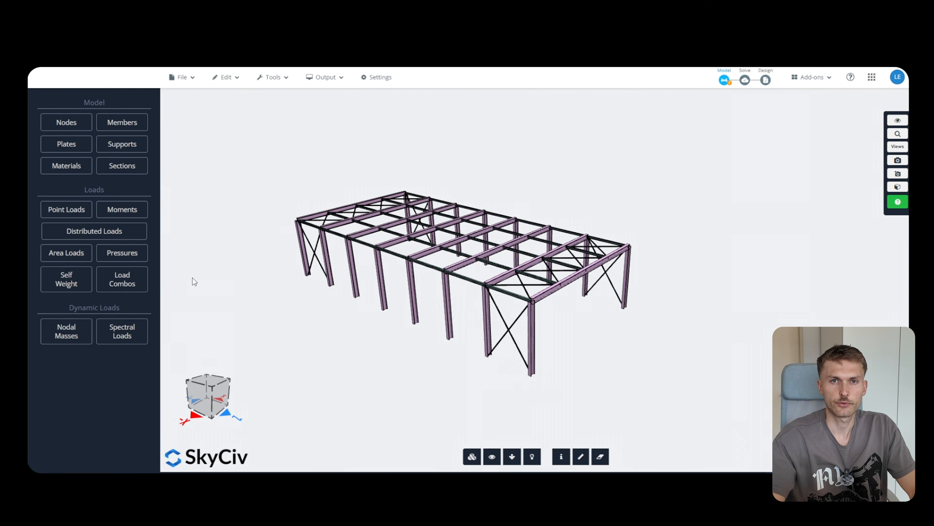
pyautogui.click(80, 282)
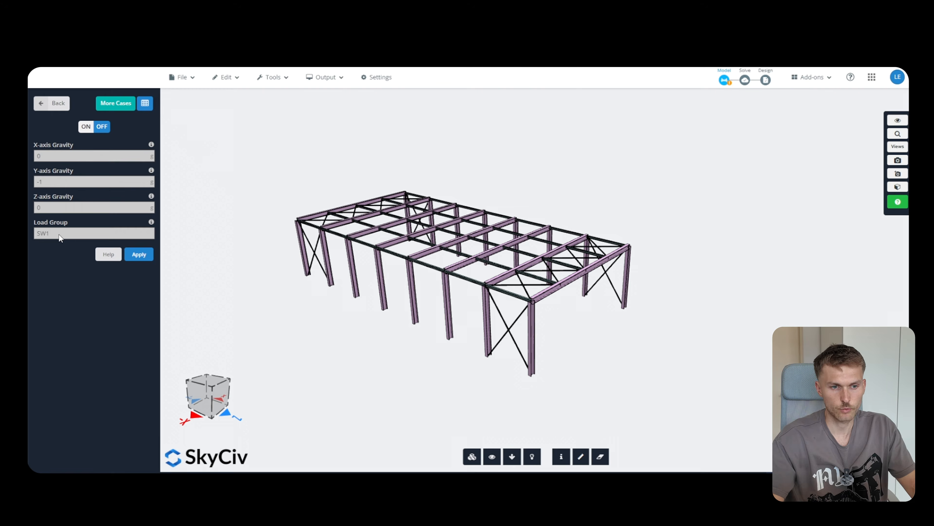
# Turn self weight on and apply it
pyautogui.click(86, 127)
pyautogui.click(139, 254)
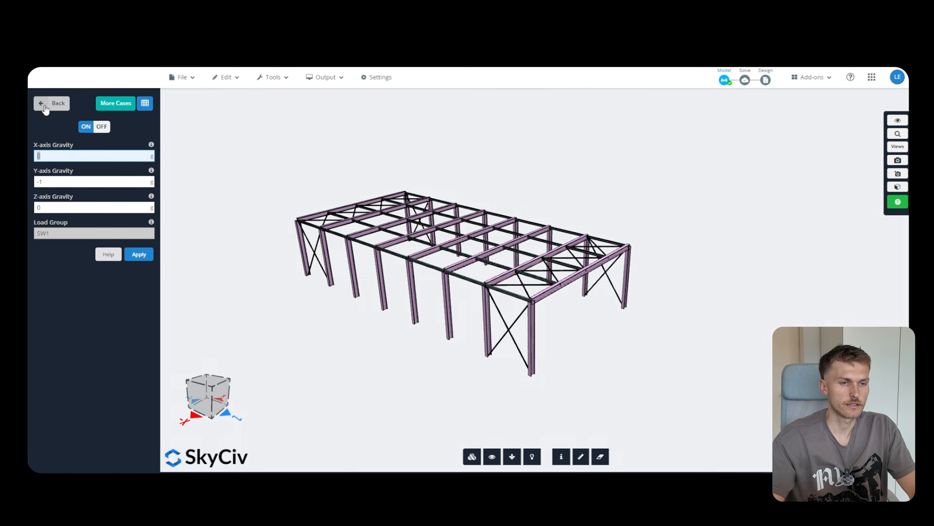
pyautogui.click(55, 104)
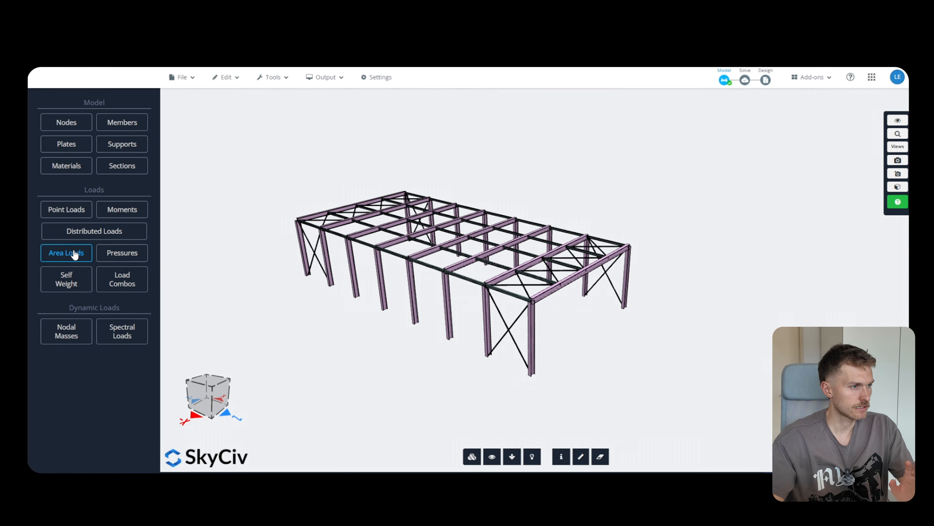
# Open Area Loads and return to the numbered wireframe view
pyautogui.click(67, 253)
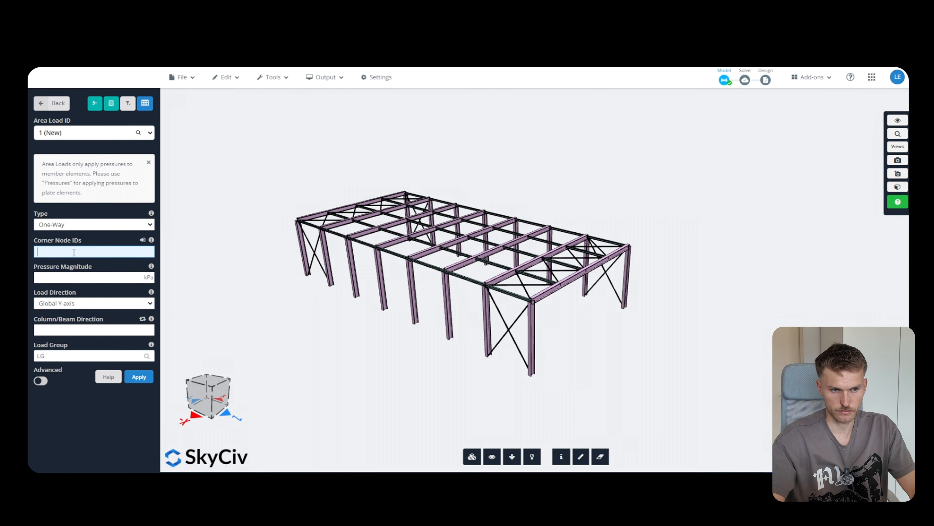
pyautogui.click(897, 188)
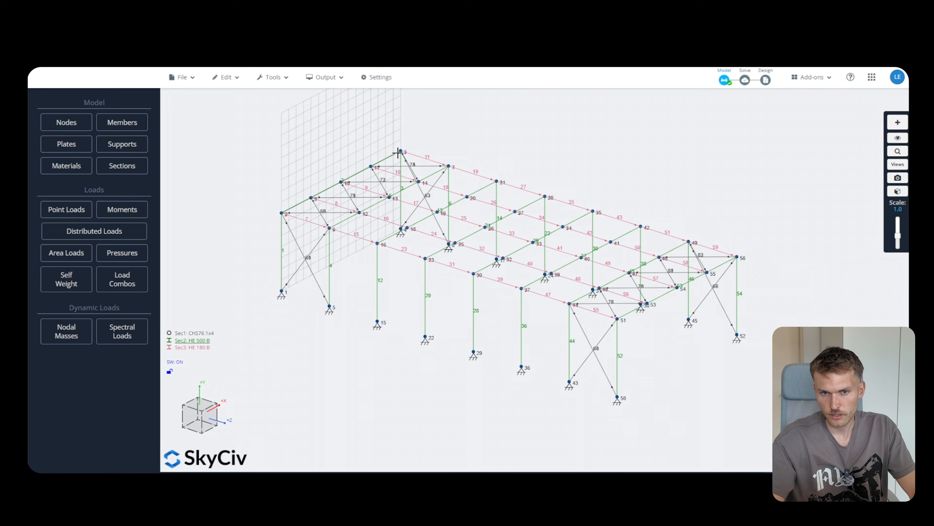
pyautogui.scroll(3, 404, 150)
pyautogui.scroll(-5, 405, 150)
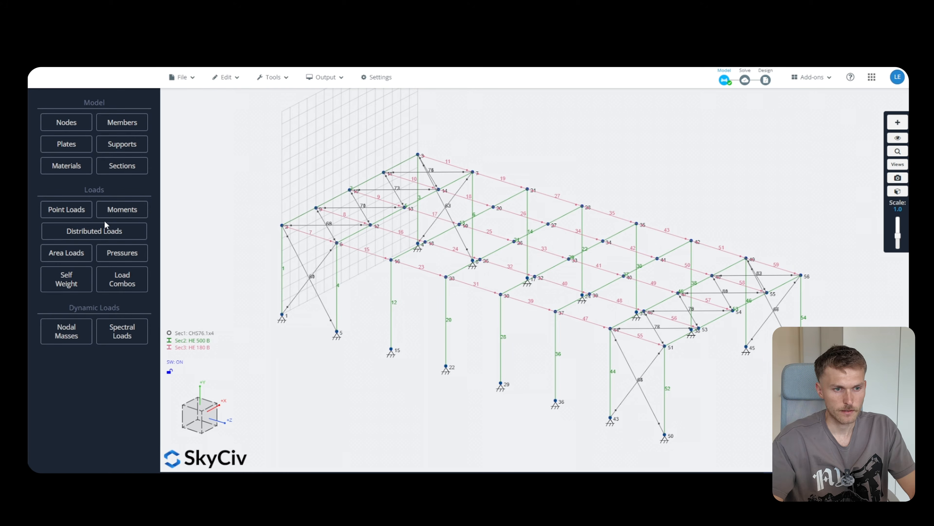
# Start a one-way area load on corner nodes 2, 3, 56, 51
pyautogui.click(81, 253)
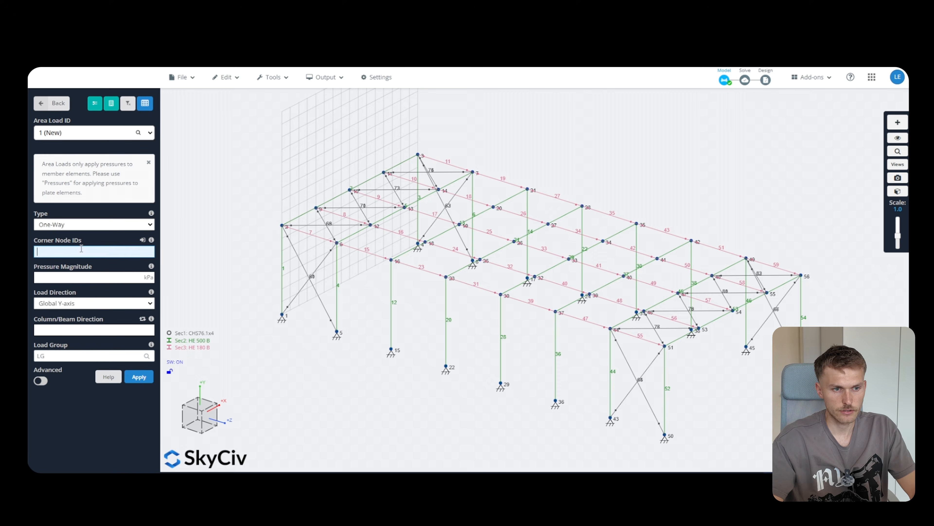
pyautogui.click(71, 226)
pyautogui.click(72, 236)
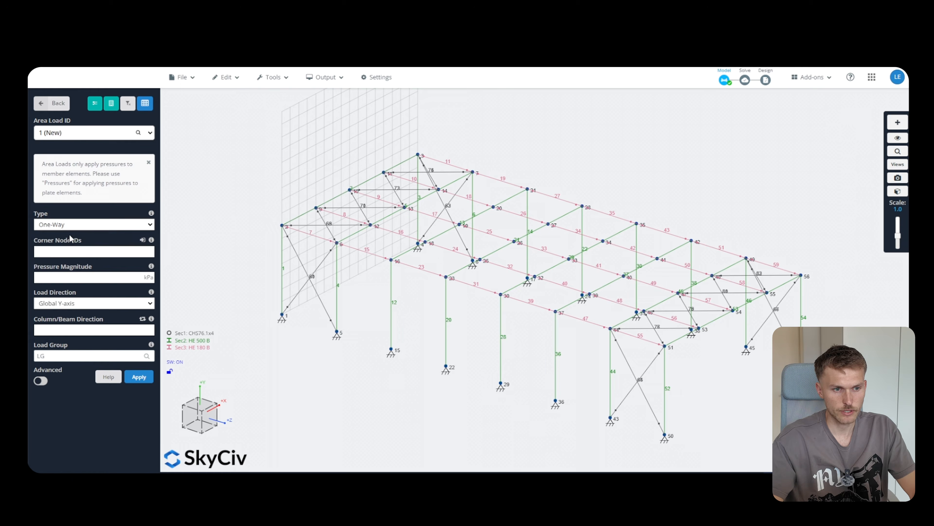
pyautogui.click(69, 252)
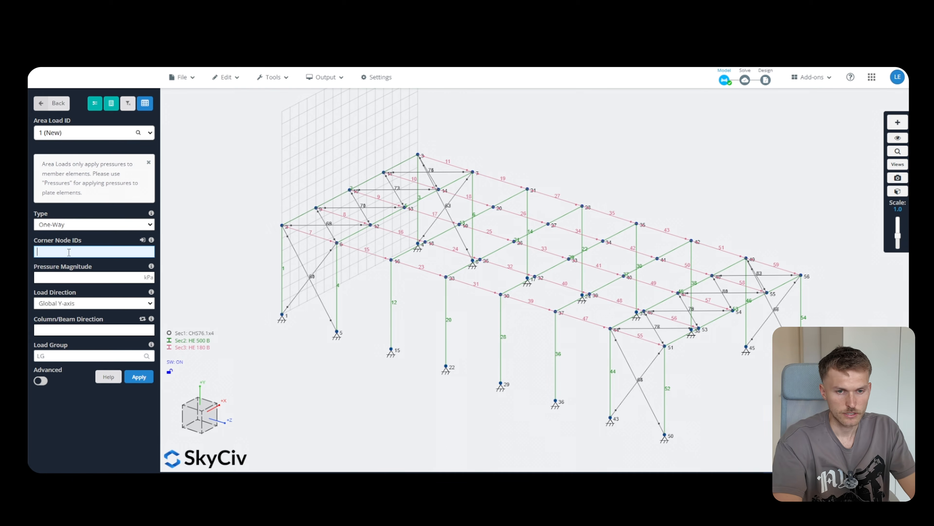
pyautogui.click(281, 225)
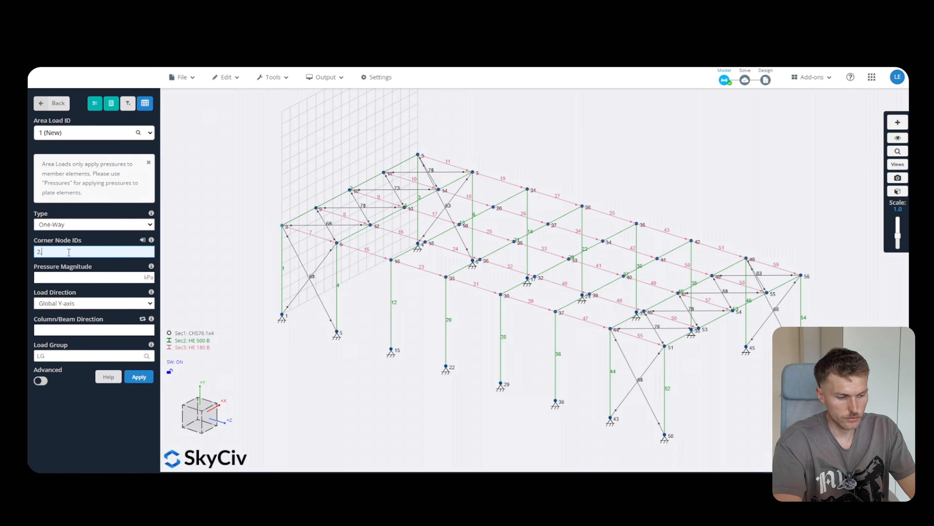
pyautogui.write('3,56,')
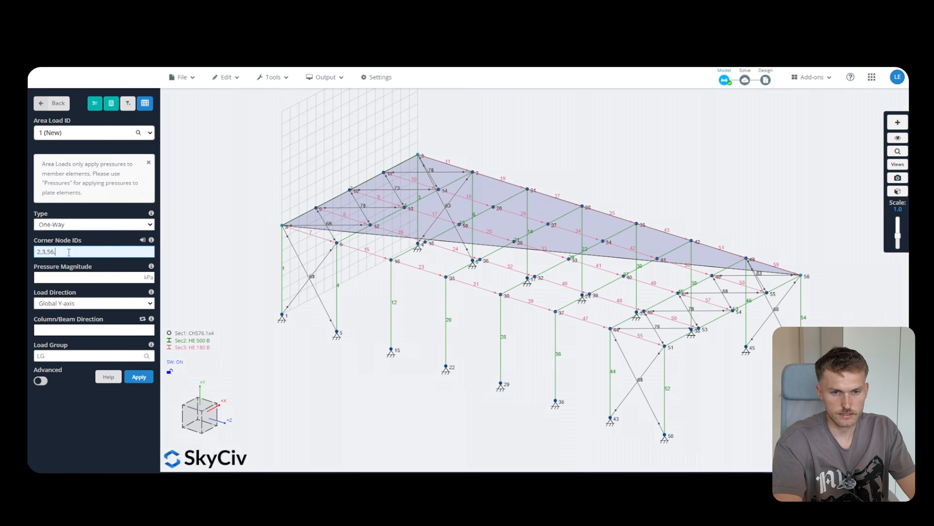
pyautogui.write('5')
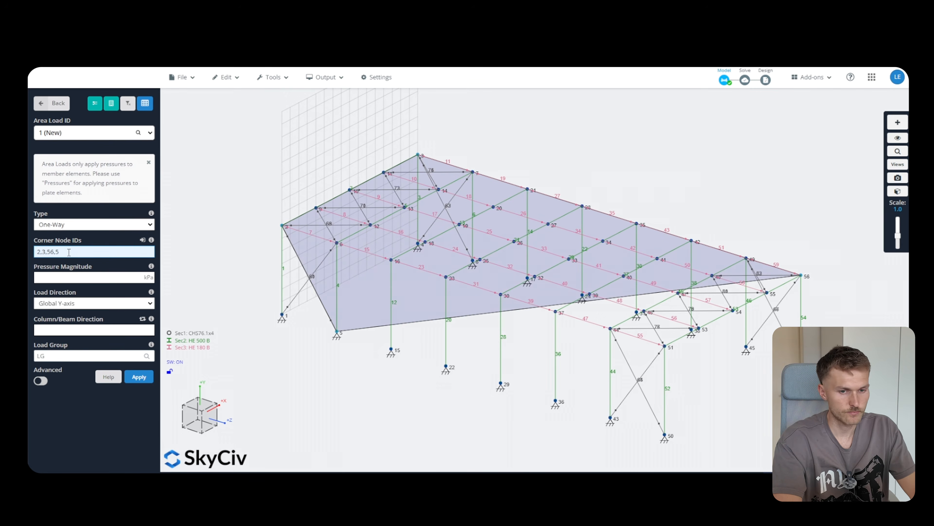
pyautogui.write('1')
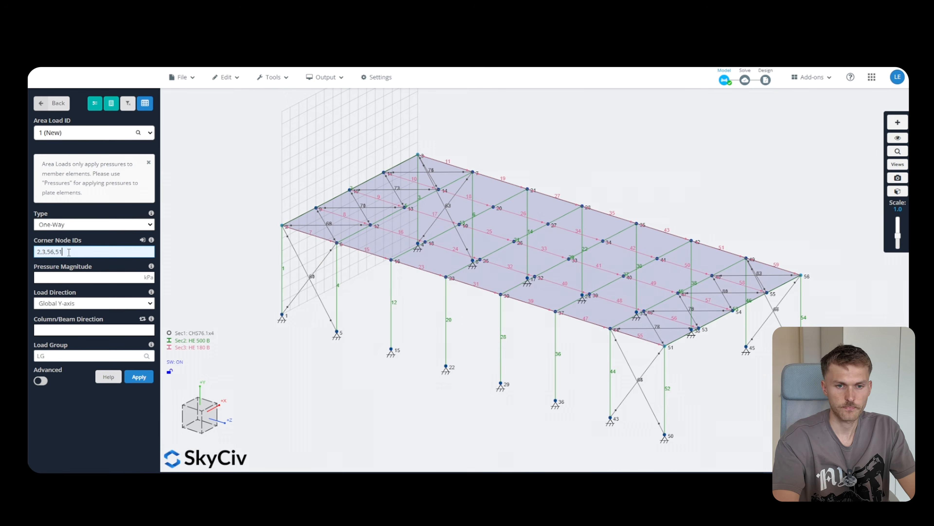
# Set -2.5 kPa pressure, span direction 2,3 and load group g_k, then apply
pyautogui.click(73, 278)
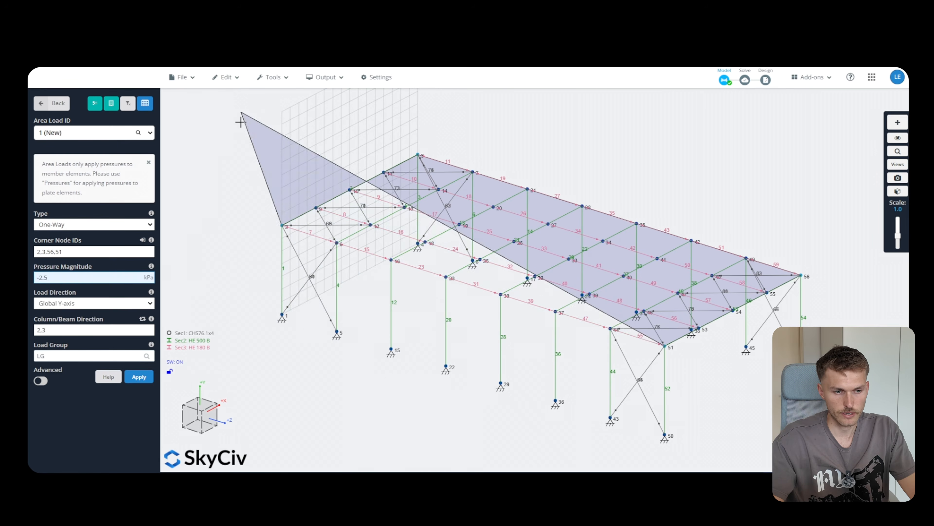
pyautogui.click(54, 330)
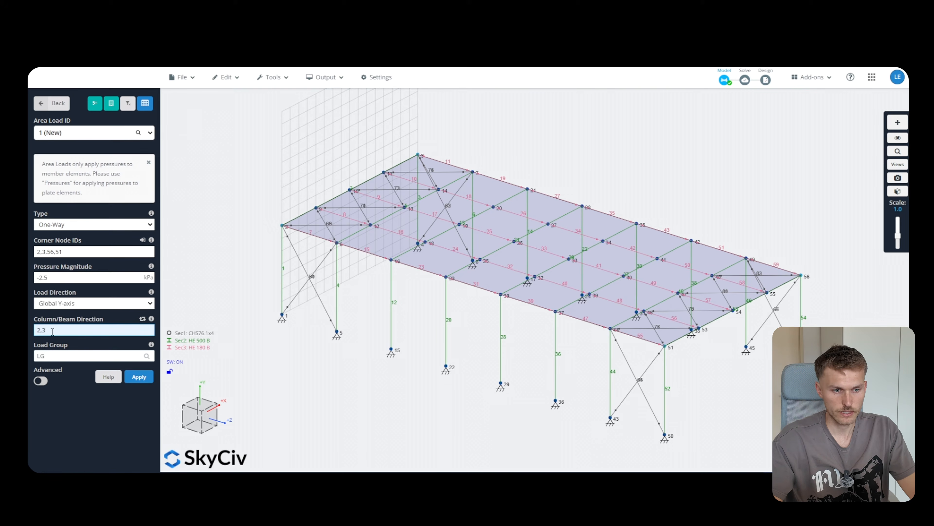
pyautogui.click(60, 356)
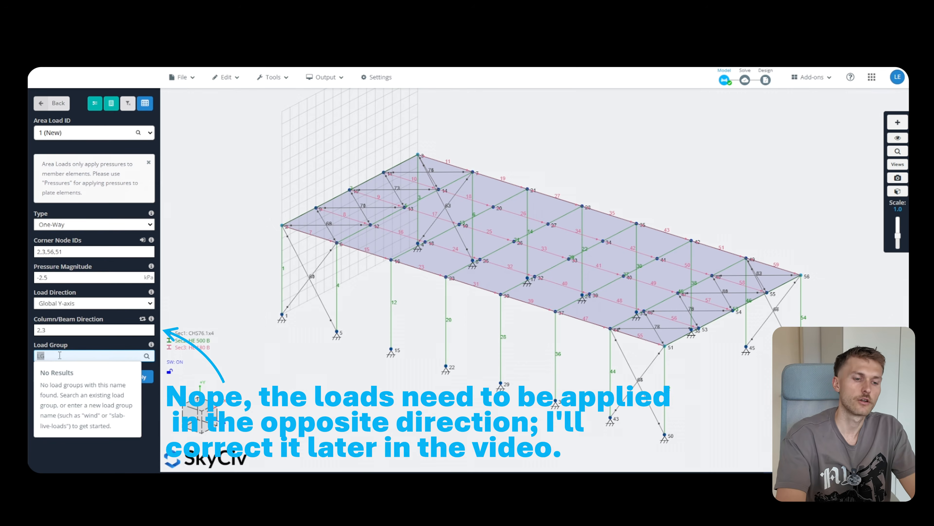
pyautogui.write('g')
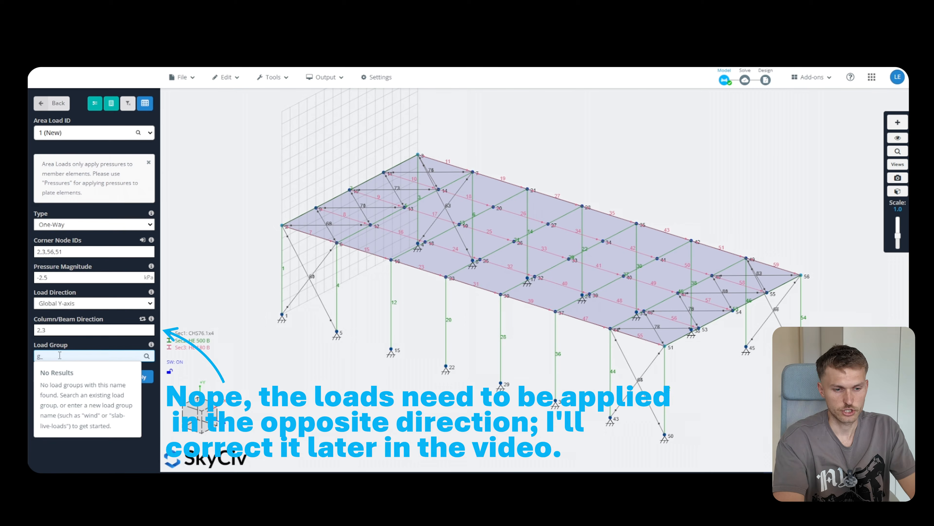
pyautogui.write('_k')
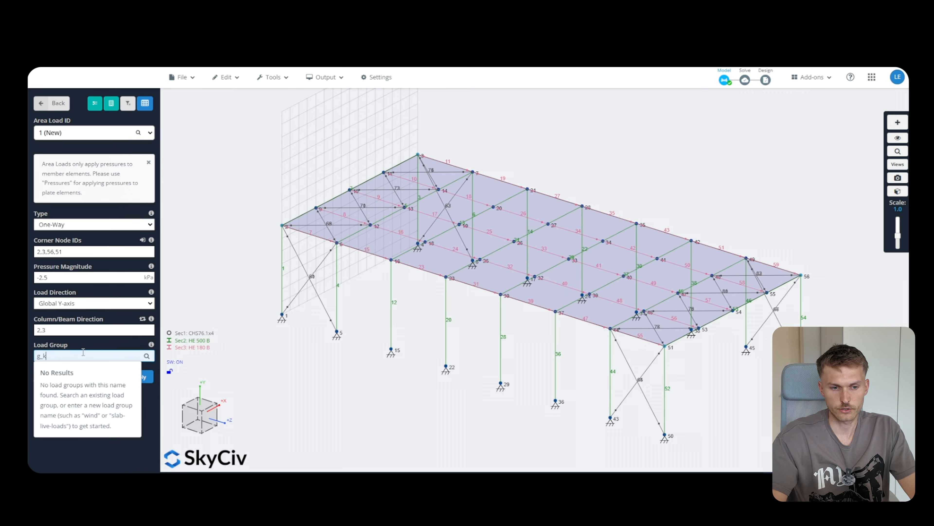
pyautogui.click(149, 390)
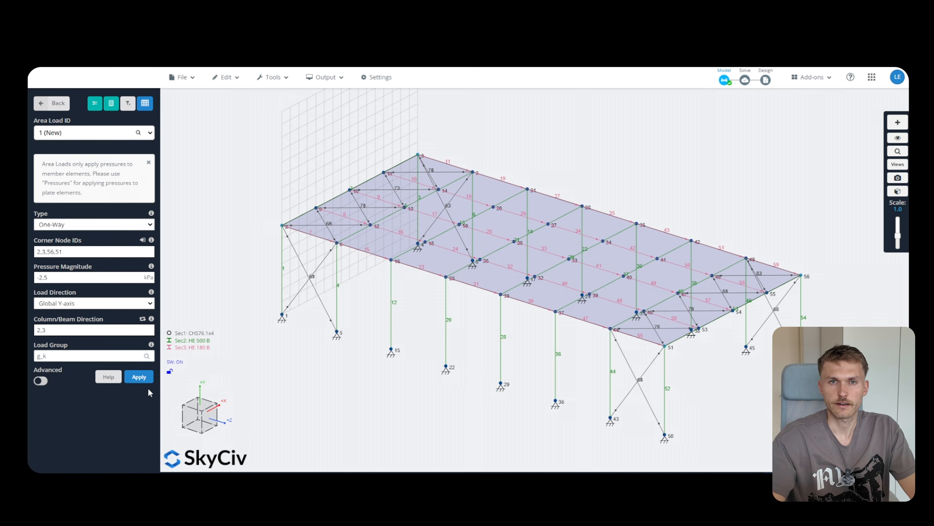
pyautogui.click(139, 377)
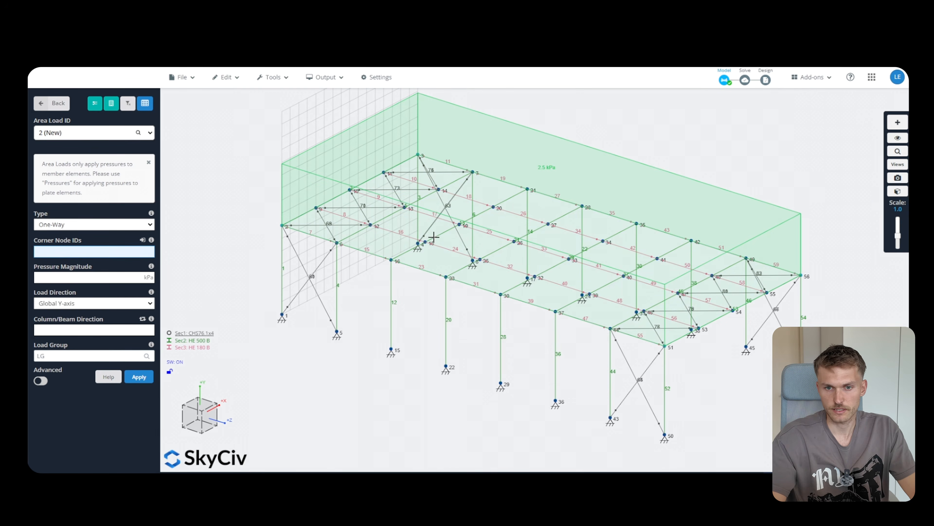
# Add a second area load on corners 2,3,56,51: -2 kPa, group s_k
pyautogui.scroll(-4, 427, 225)
pyautogui.scroll(2, 365, 210)
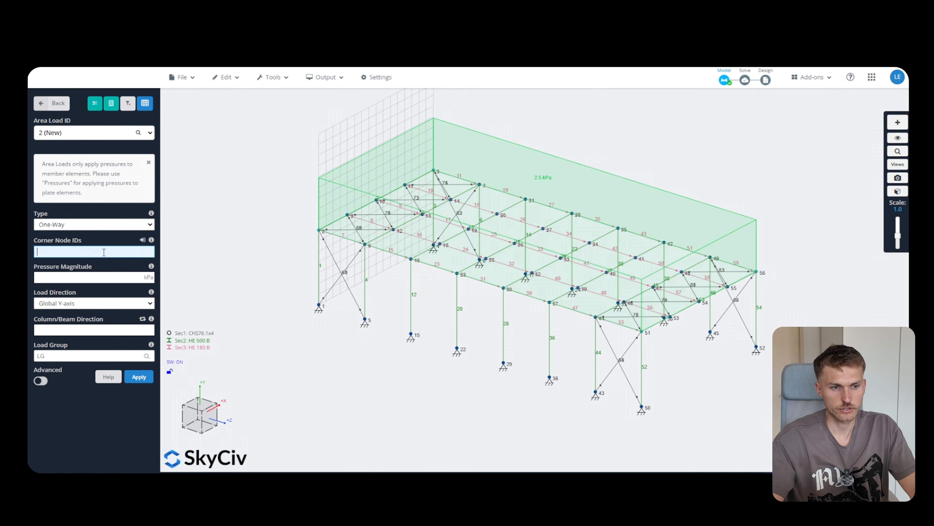
pyautogui.write('2,3')
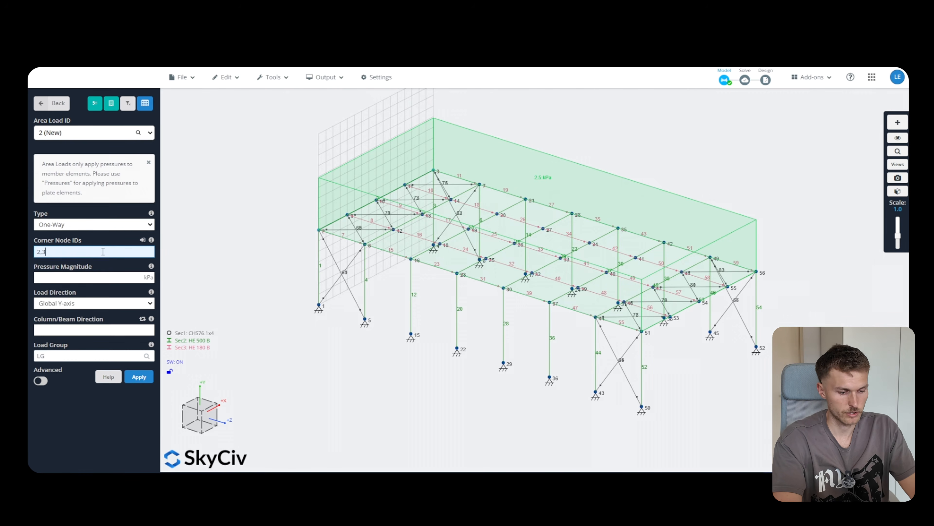
pyautogui.write(',56,51')
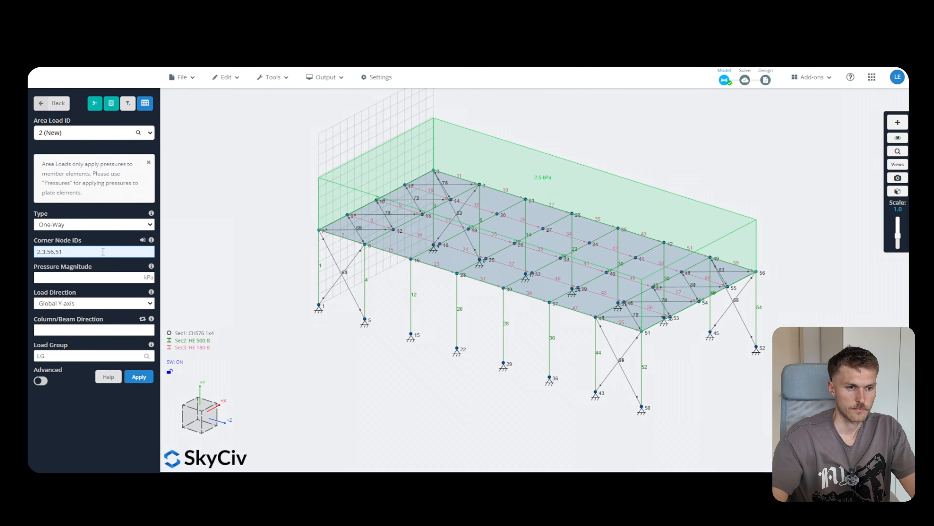
pyautogui.click(92, 276)
pyautogui.write('-2')
pyautogui.click(78, 355)
pyautogui.write('s_k')
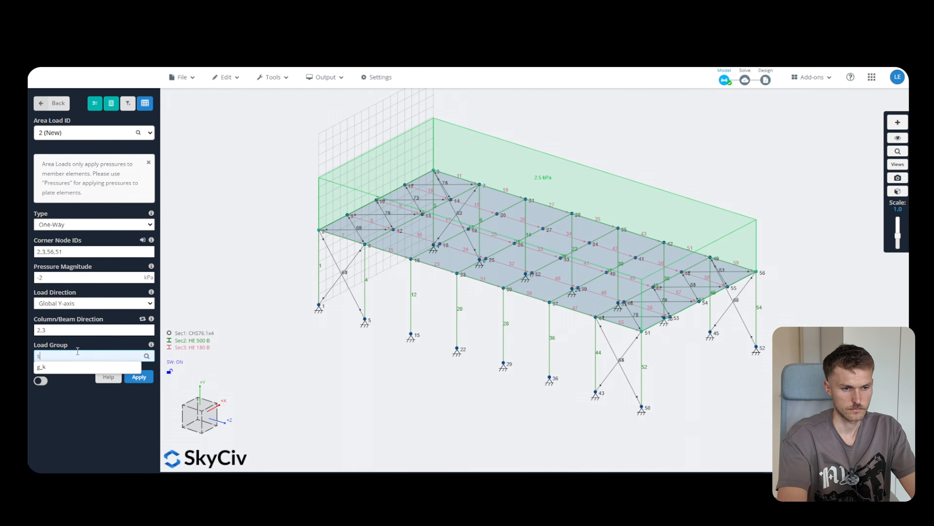
pyautogui.click(139, 377)
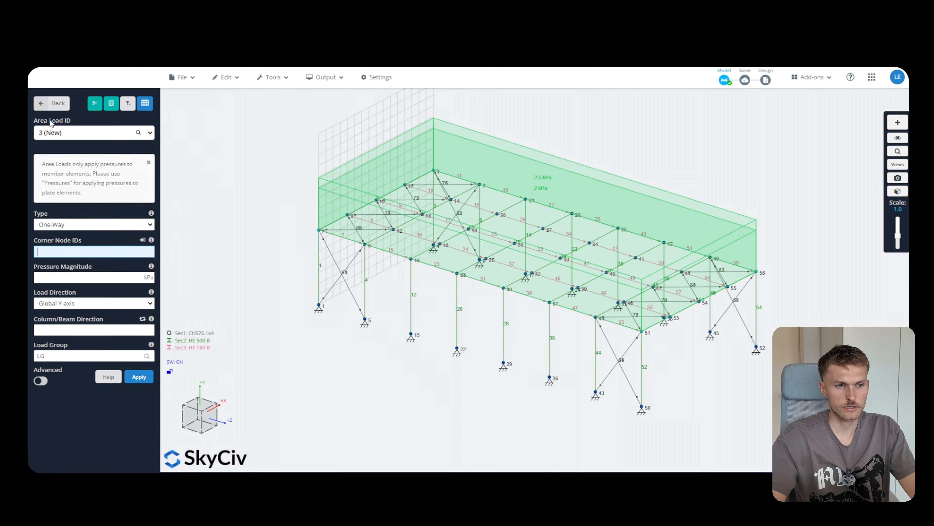
pyautogui.click(53, 103)
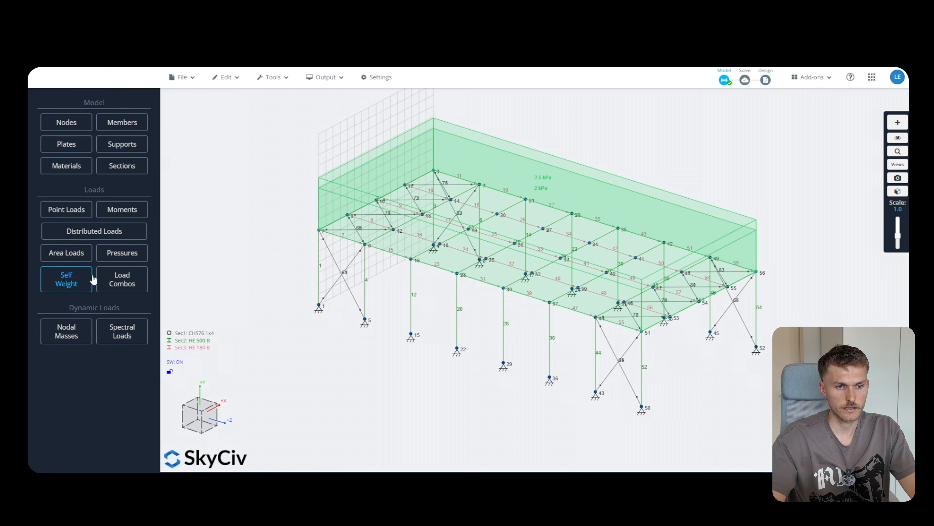
# Apply a uniform 4 kN/m Z-direction distributed load to member 2 in group w_k
pyautogui.click(106, 231)
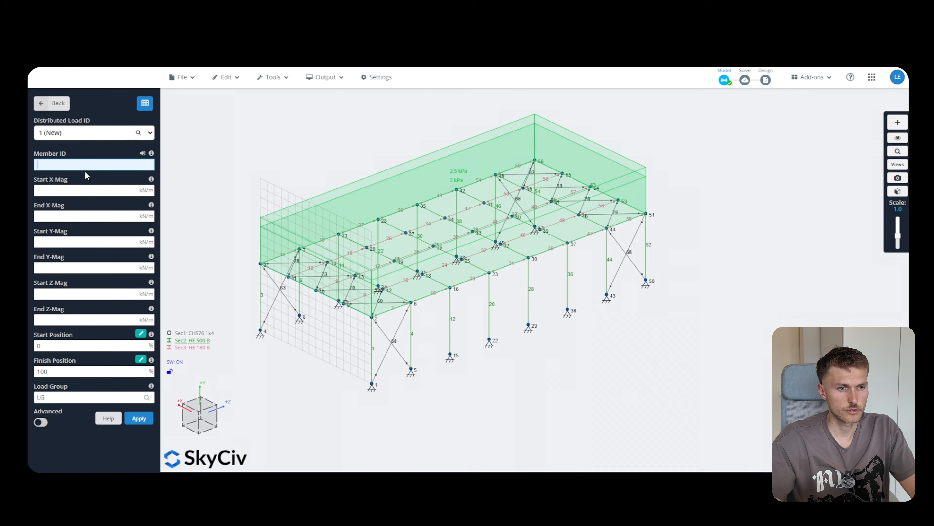
pyautogui.write('2')
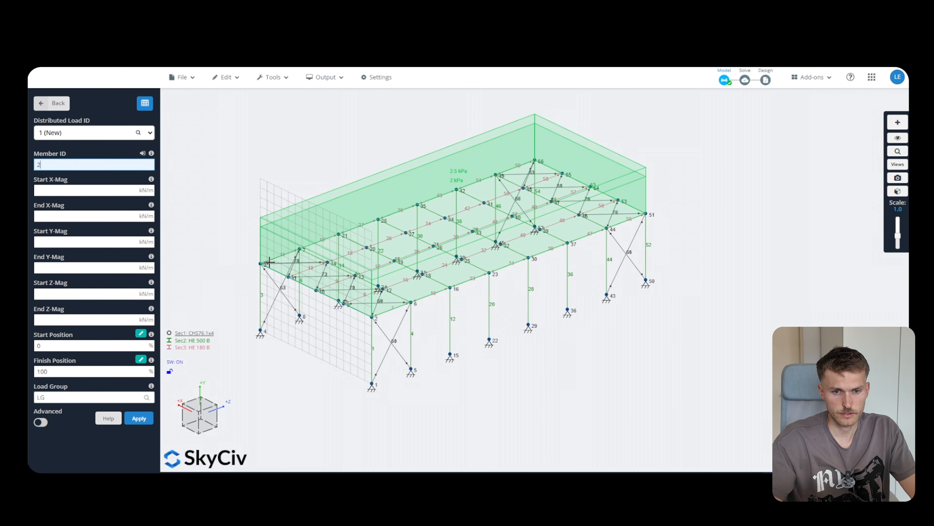
pyautogui.click(83, 189)
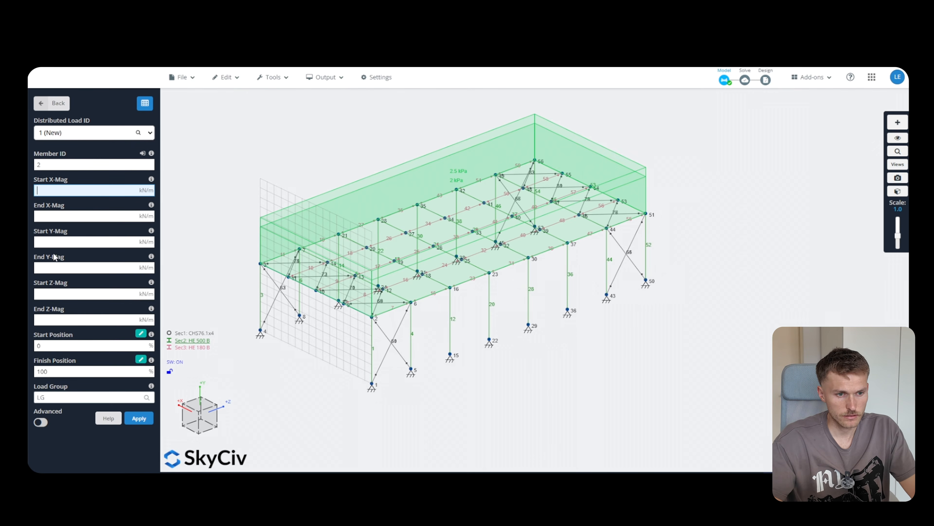
pyautogui.click(67, 297)
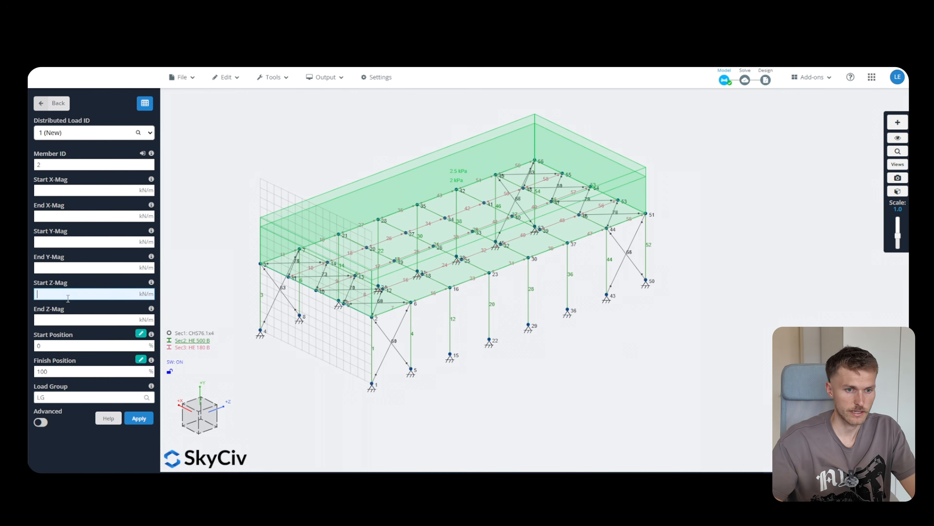
pyautogui.press('Tab')
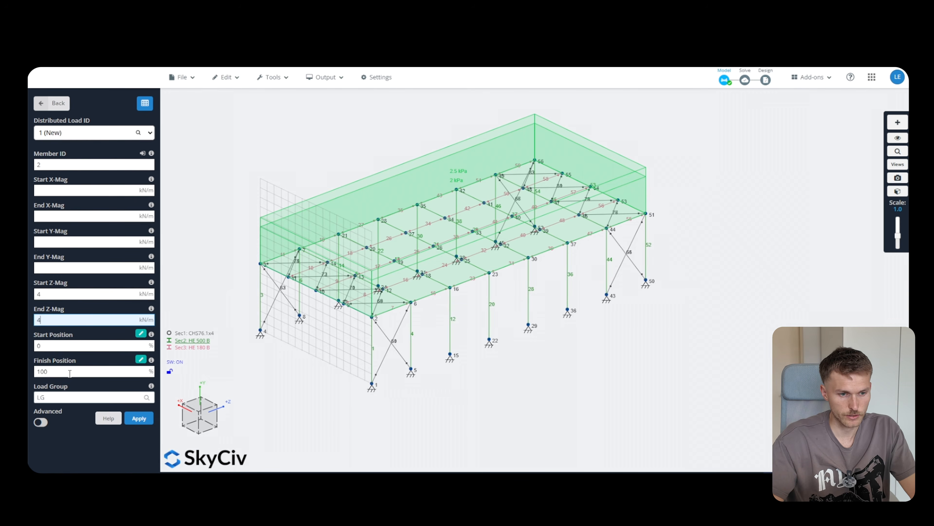
pyautogui.click(69, 394)
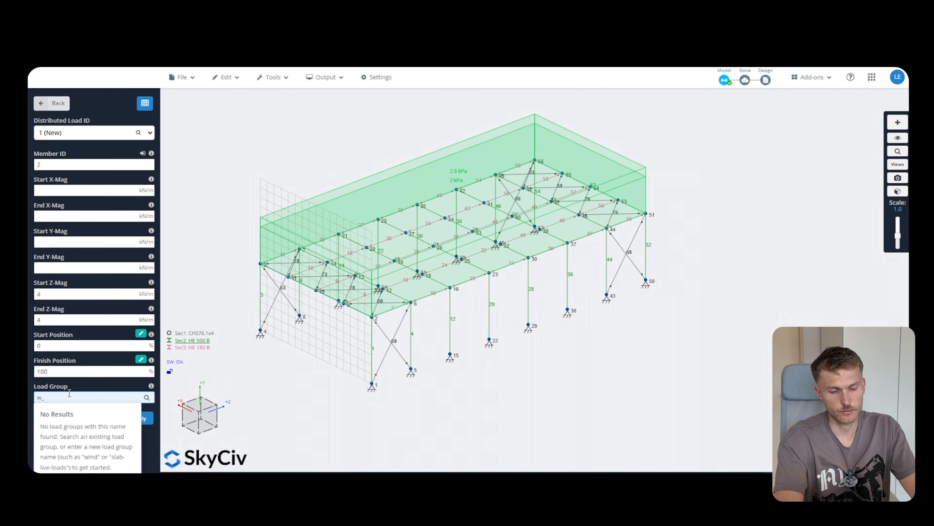
pyautogui.click(159, 447)
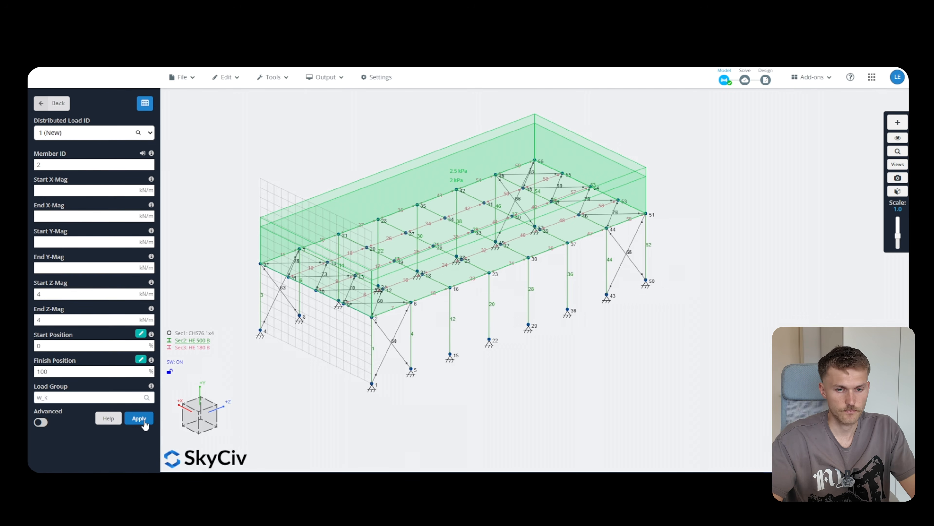
pyautogui.click(144, 421)
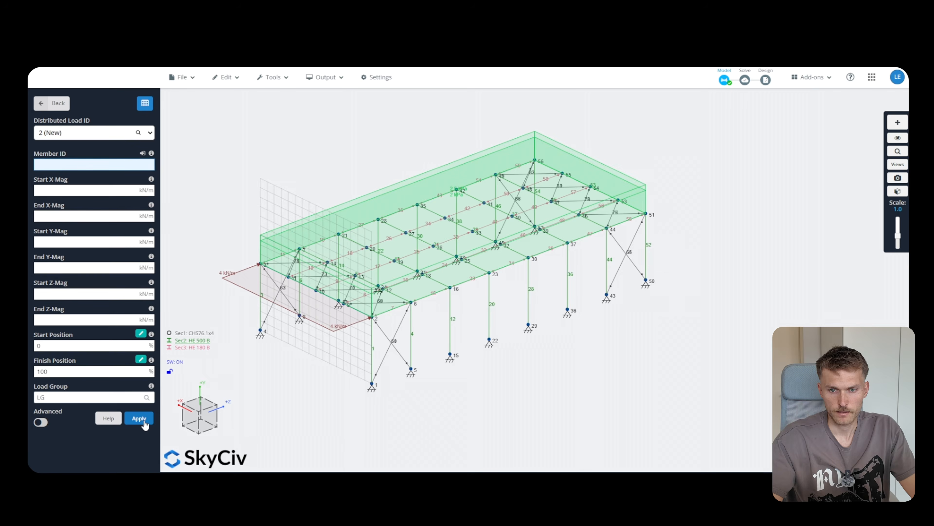
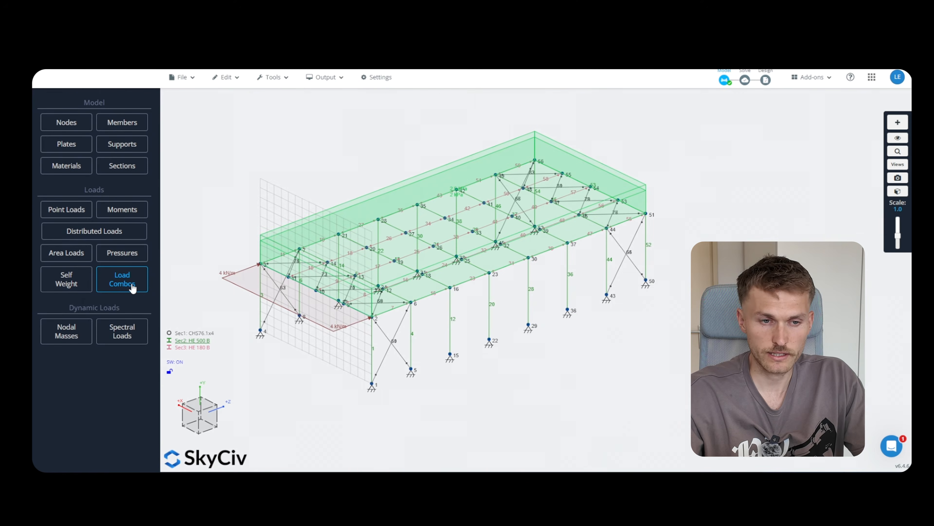
# Open Auto-Generate Load Combinations through the Load Combos design-code option
pyautogui.click(133, 287)
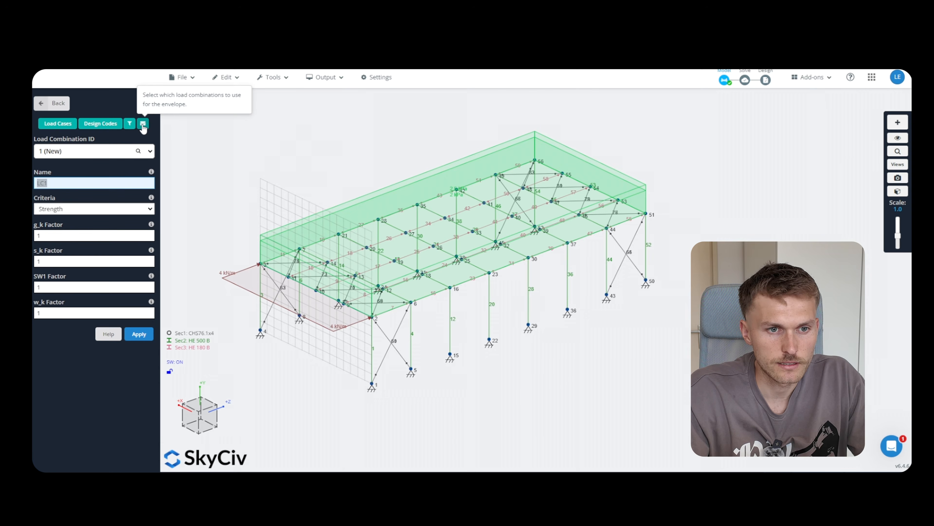
pyautogui.click(106, 125)
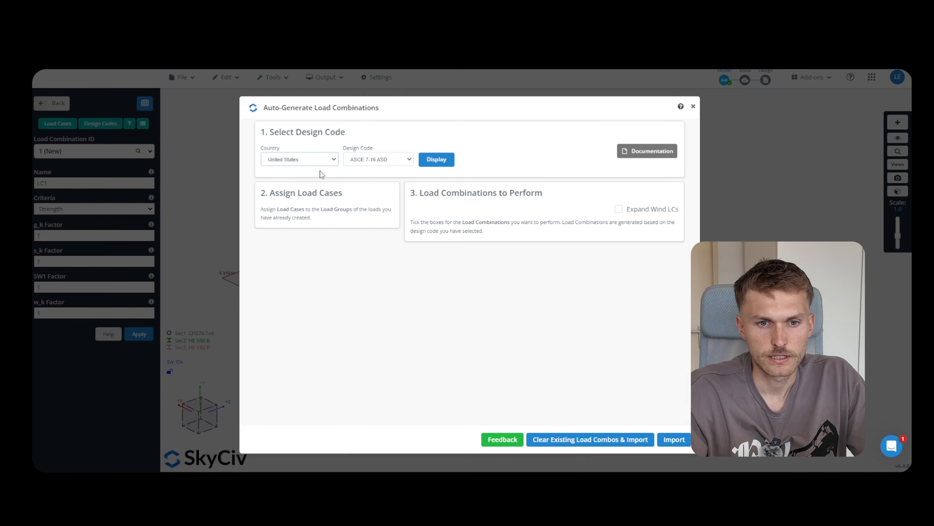
# Set the country to Europe (EN 1990:2002) and display its ULS, ALS and SLS combinations
pyautogui.click(328, 166)
pyautogui.click(327, 185)
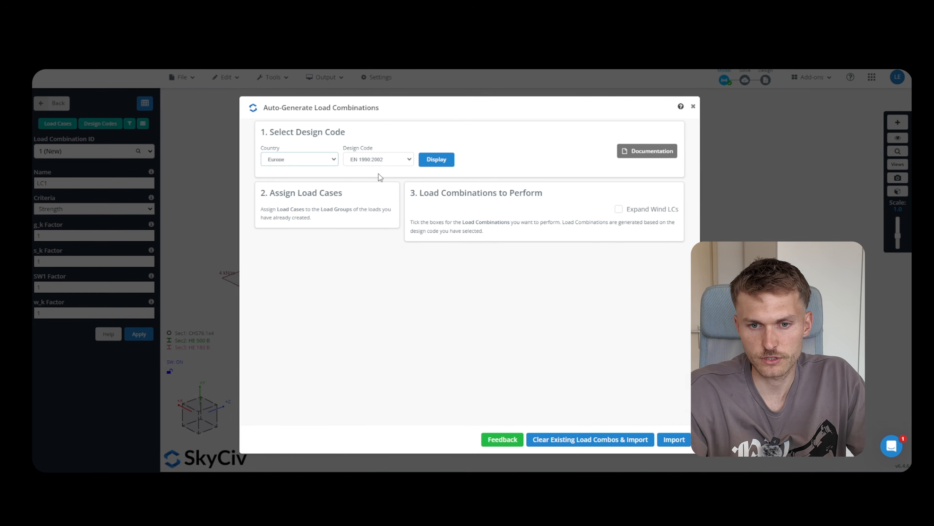
pyautogui.click(438, 162)
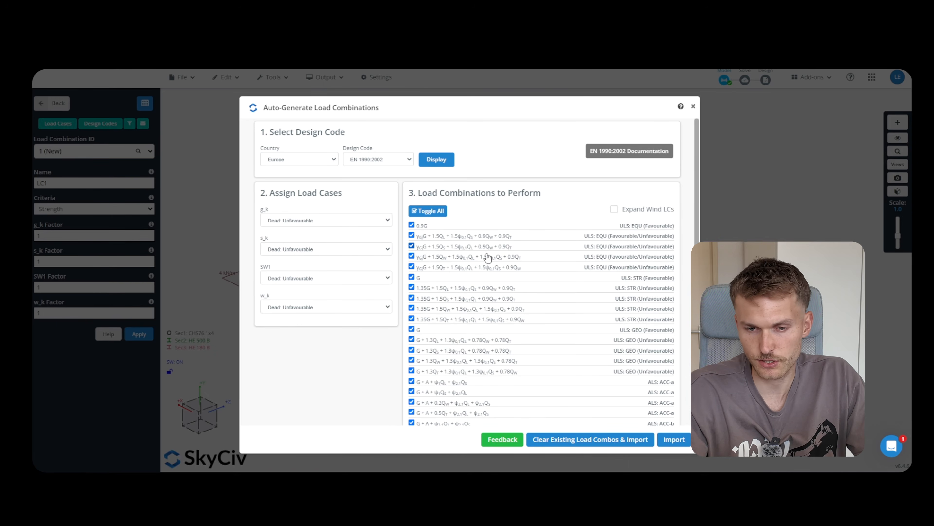
pyautogui.scroll(-3, 501, 266)
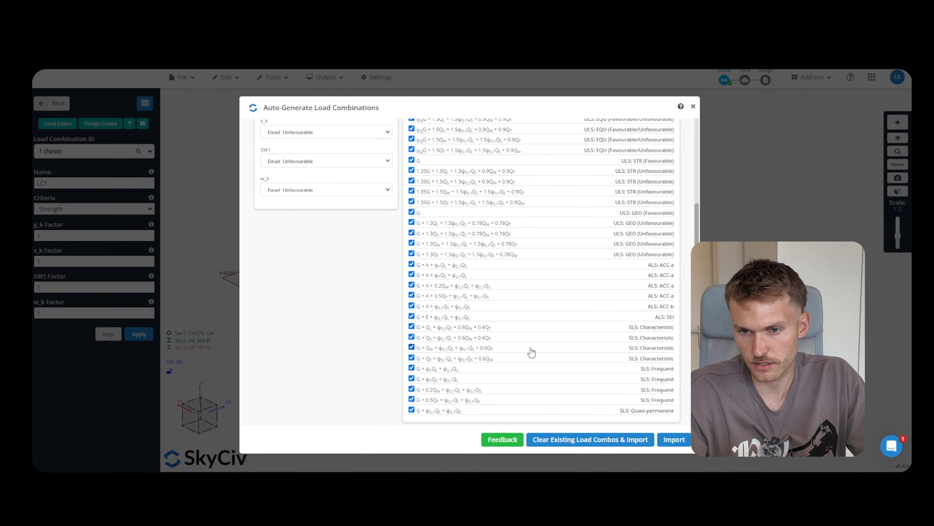
pyautogui.scroll(3, 546, 265)
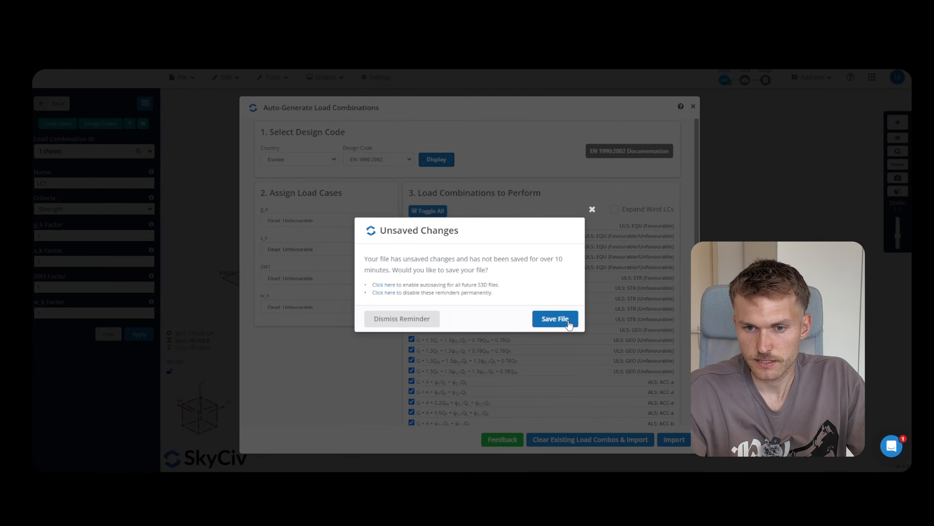
# Save the file and import the EN 1990:2002 combinations into the table
pyautogui.click(558, 318)
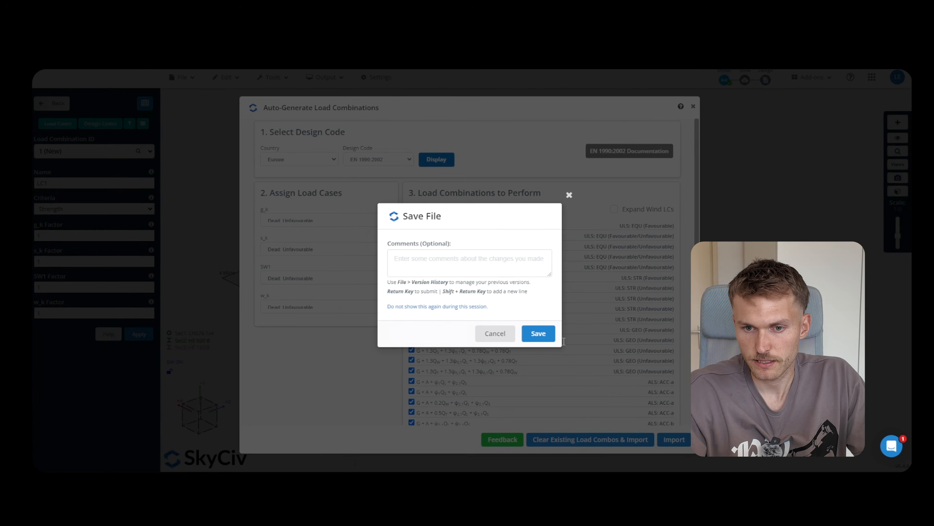
pyautogui.click(549, 338)
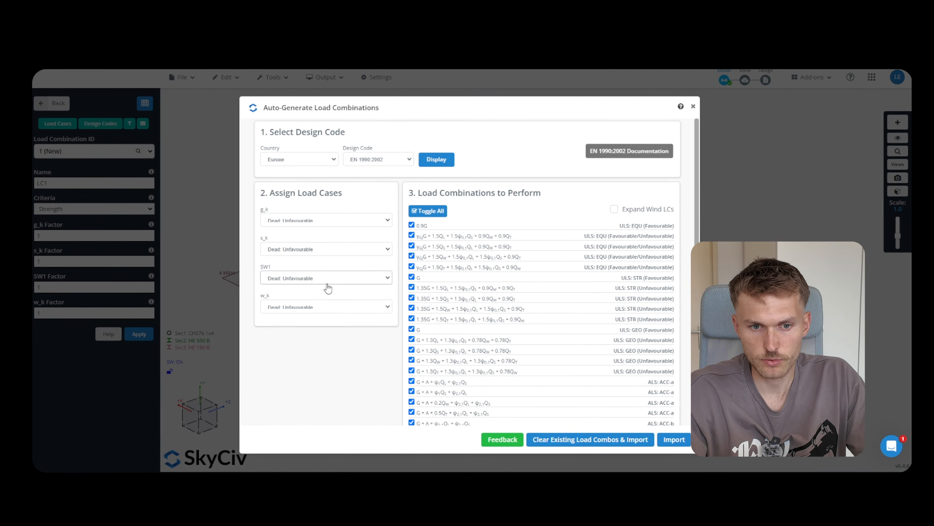
pyautogui.scroll(-1, 326, 308)
pyautogui.scroll(1, 328, 309)
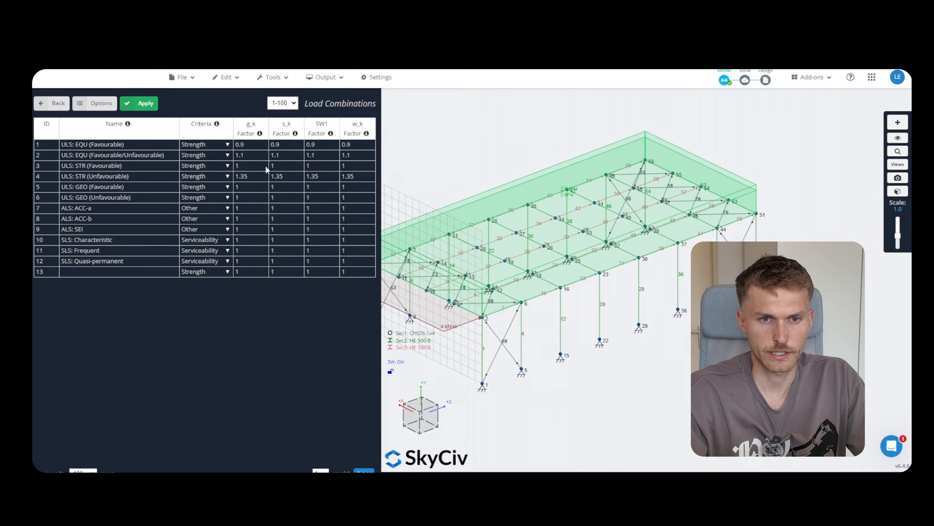
# Apply the imported EN 1990:2002 load combinations to the model
pyautogui.click(150, 110)
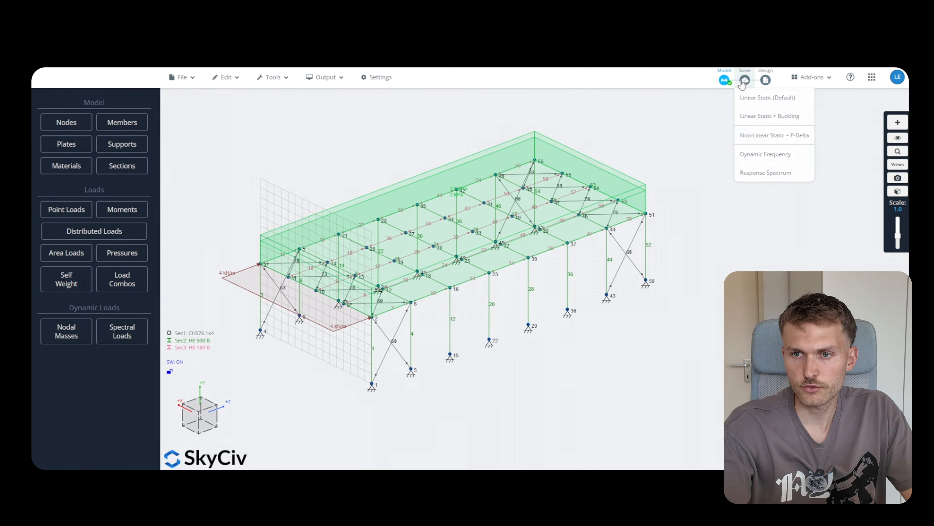
# Run a linear static analysis and display the displacement results
pyautogui.click(746, 90)
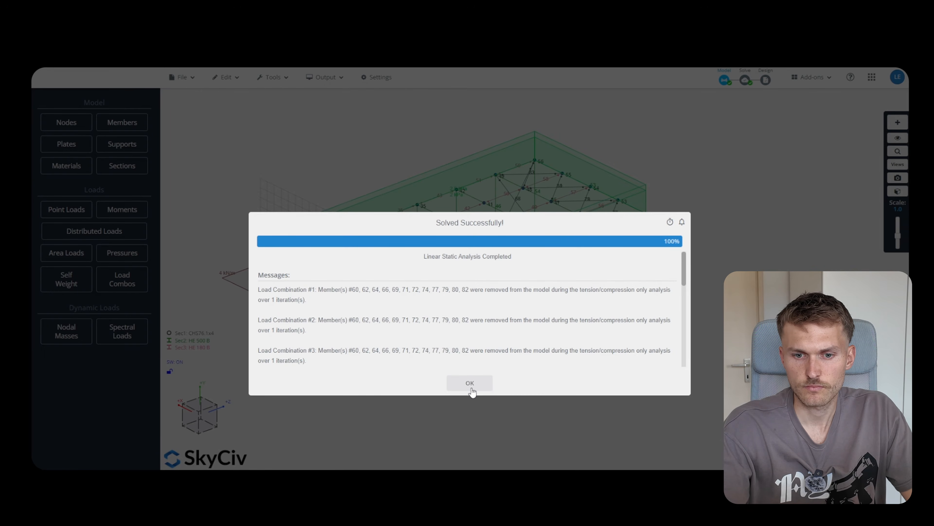
pyautogui.click(471, 383)
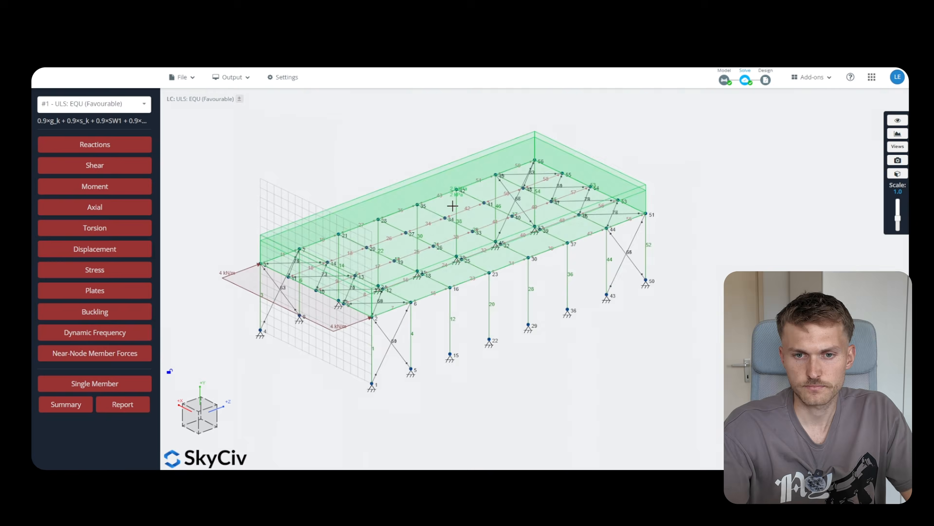
pyautogui.click(139, 251)
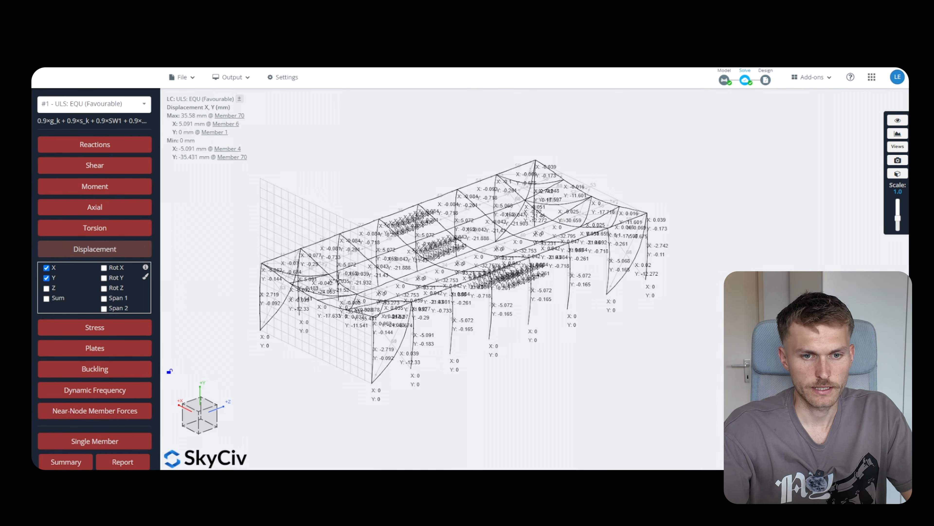
pyautogui.moveTo(707, 298); pyautogui.dragTo(676, 302)
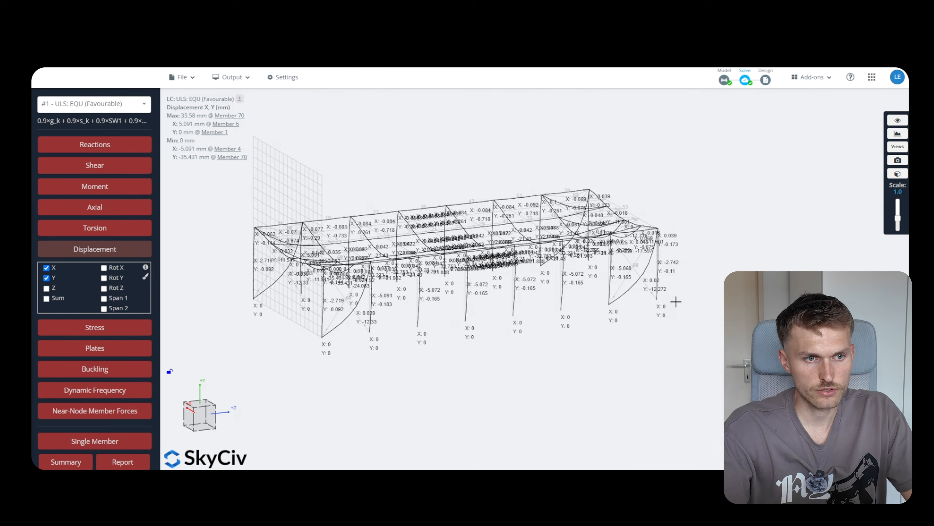
# Show Dead: Unfavourable X/Y displacements, peaking at 39.533 mm, and inspect them from several angles
pyautogui.click(135, 107)
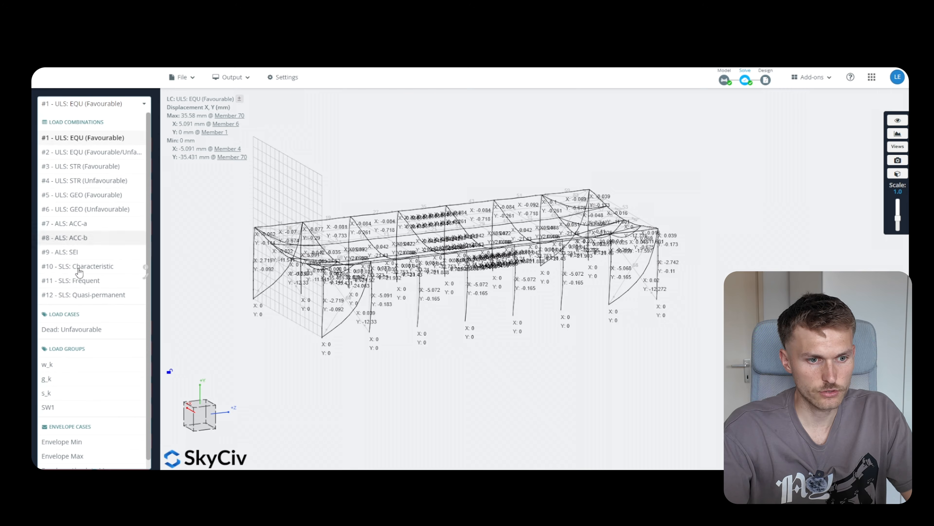
pyautogui.click(92, 329)
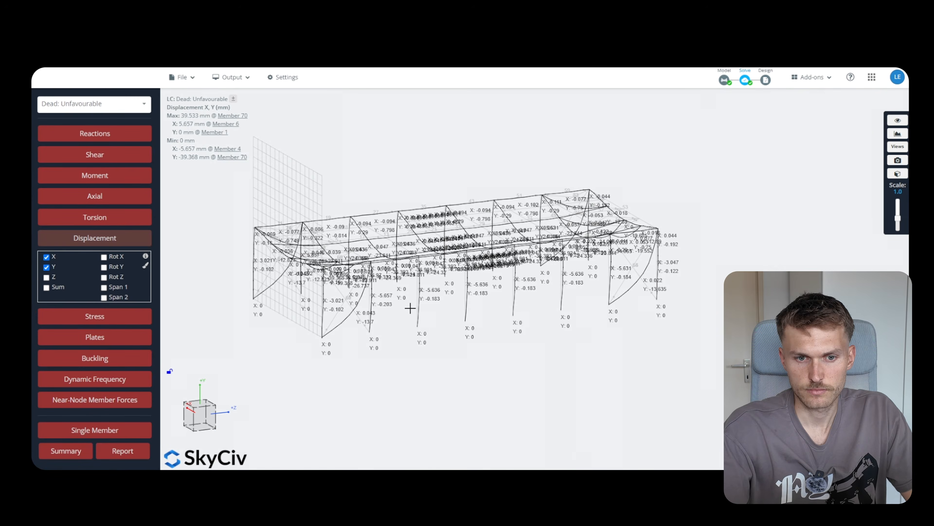
pyautogui.moveTo(411, 308); pyautogui.dragTo(356, 258)
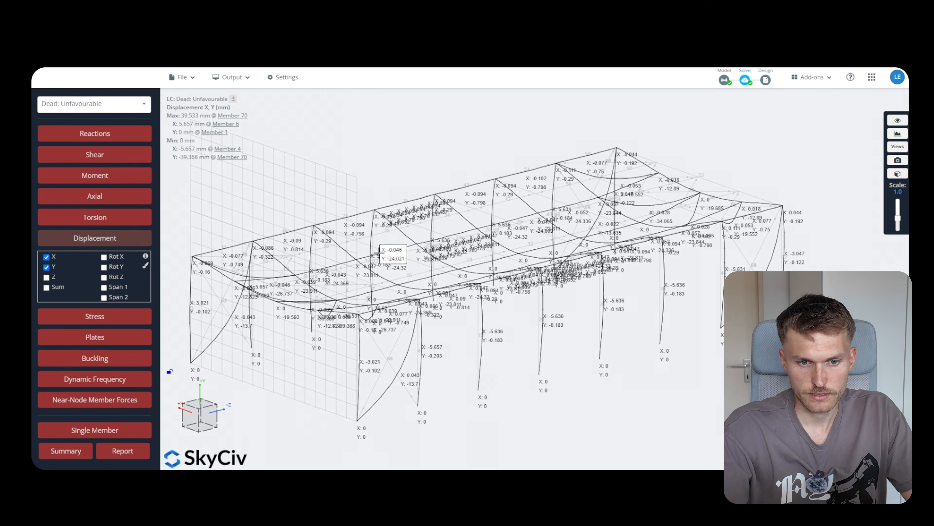
pyautogui.moveTo(361, 195); pyautogui.dragTo(383, 198)
pyautogui.moveTo(404, 183); pyautogui.dragTo(447, 194)
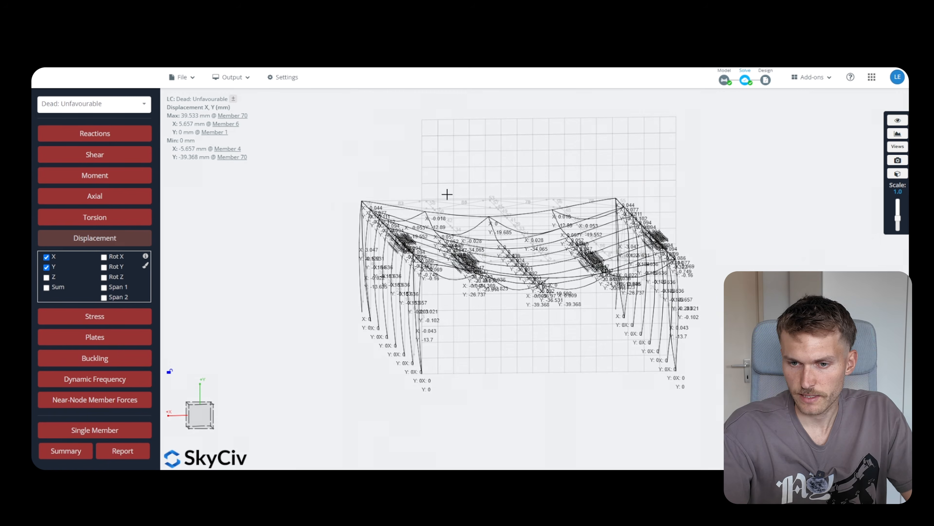
pyautogui.moveTo(547, 346); pyautogui.dragTo(447, 335)
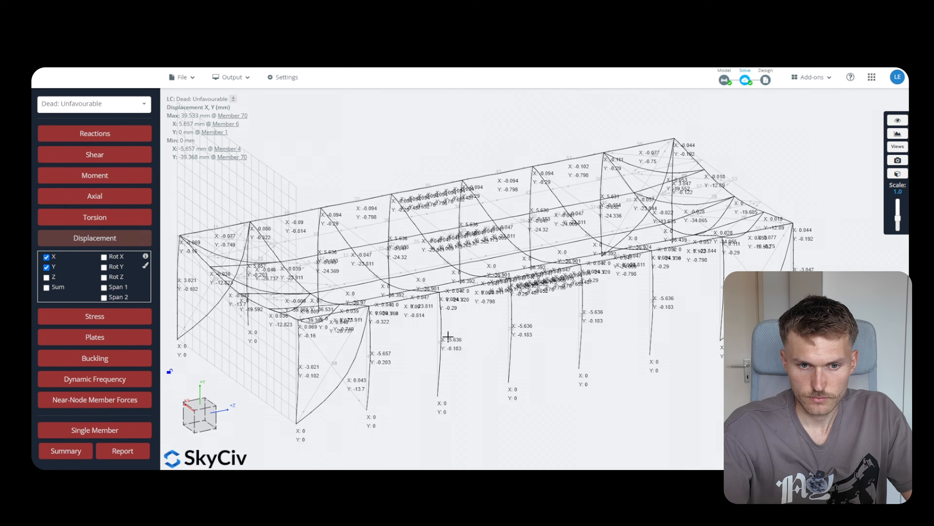
pyautogui.scroll(8, 367, 283)
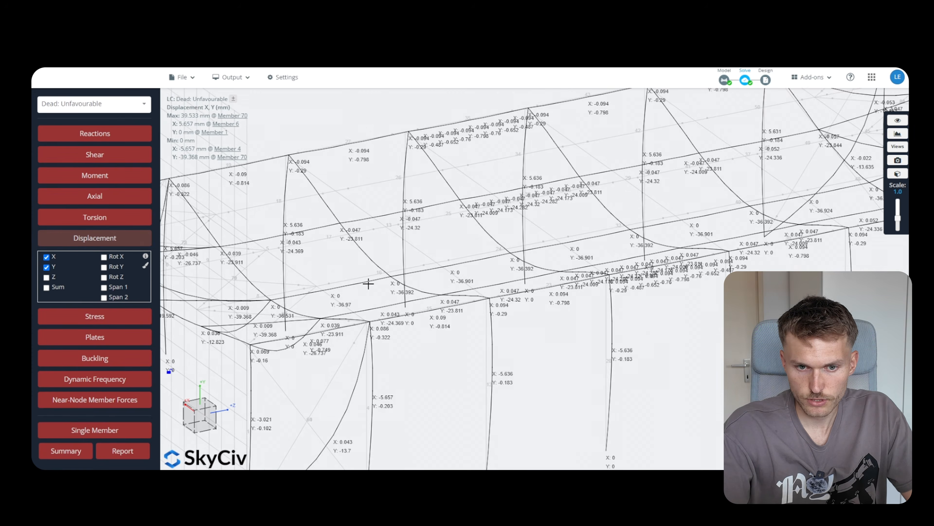
pyautogui.moveTo(407, 273)
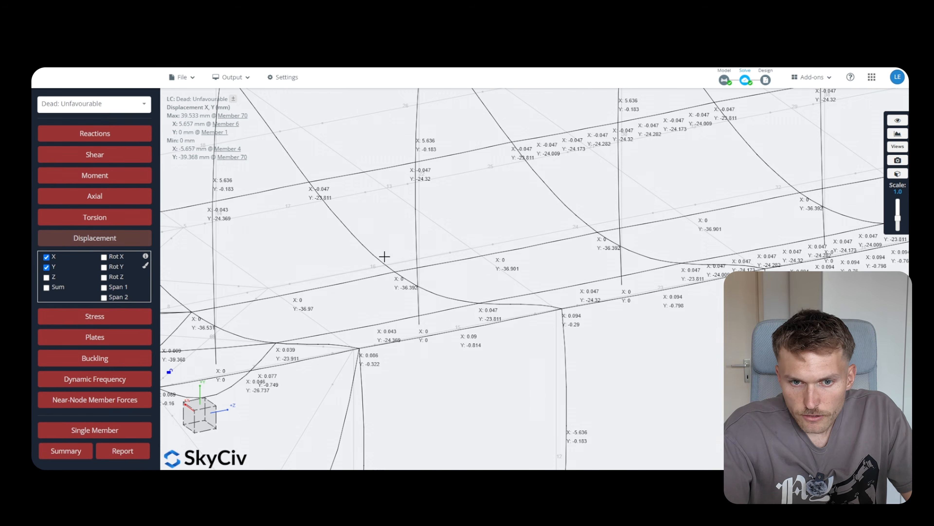
pyautogui.scroll(-8, 395, 259)
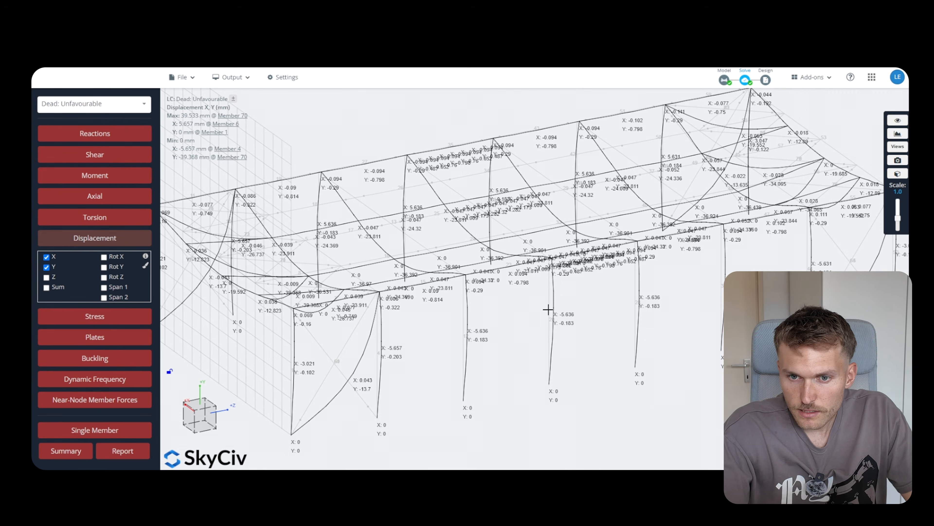
pyautogui.moveTo(614, 332); pyautogui.dragTo(612, 349)
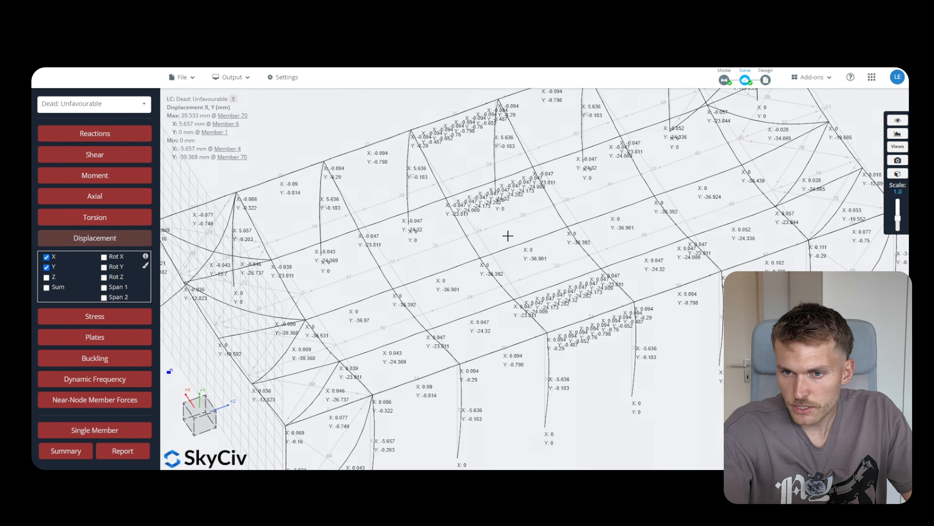
pyautogui.scroll(-5, 507, 236)
pyautogui.moveTo(542, 341)
pyautogui.mouseDown()
pyautogui.moveTo(577, 321)
pyautogui.moveTo(549, 325)
pyautogui.mouseUp()
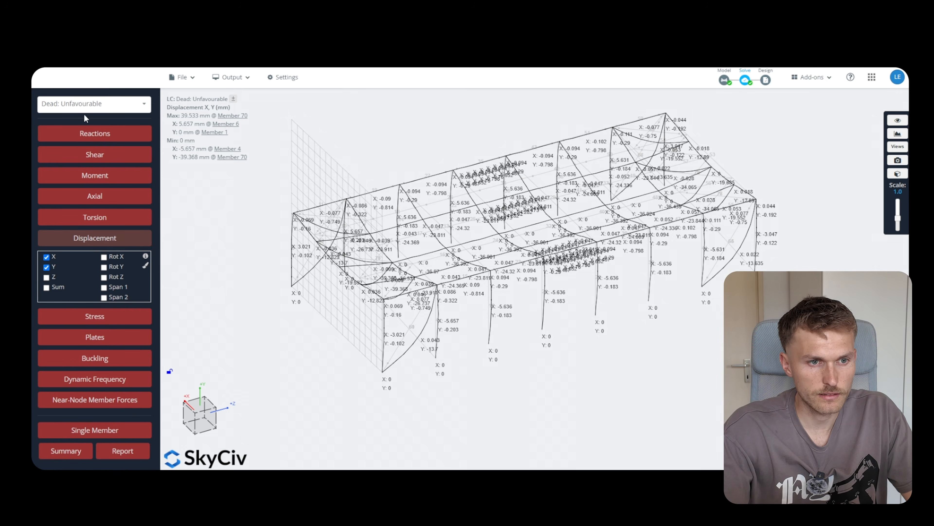
# Switch results to the w_k load group and turn the displacement overlay off
pyautogui.click(84, 107)
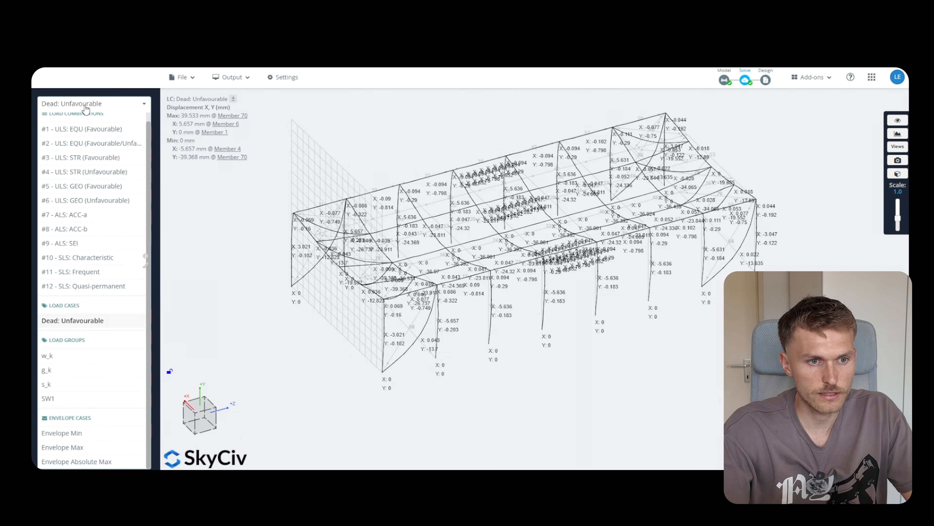
pyautogui.click(97, 356)
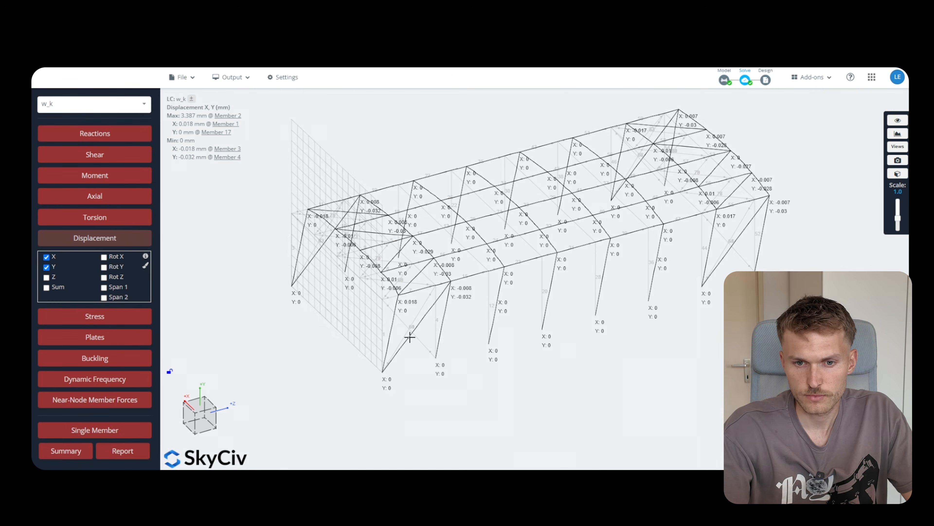
pyautogui.moveTo(519, 370); pyautogui.dragTo(468, 356)
pyautogui.moveTo(412, 286)
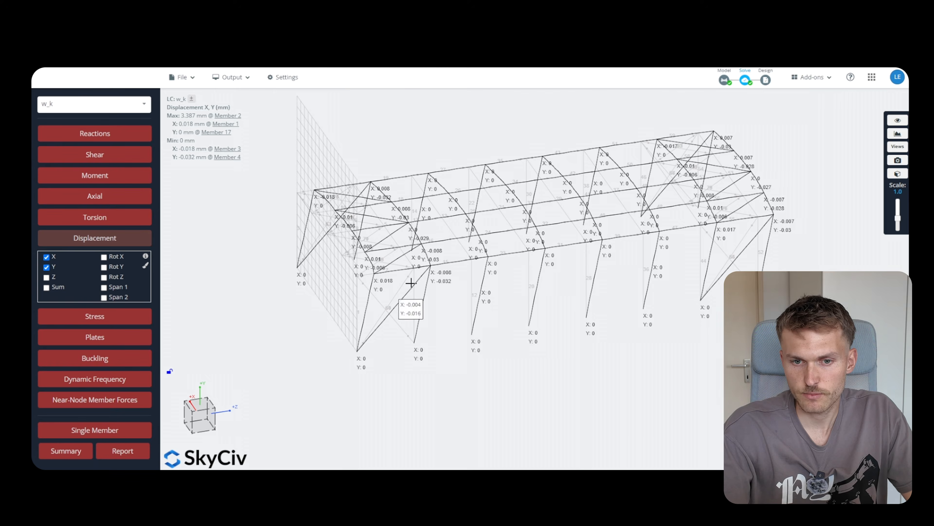
pyautogui.moveTo(442, 331)
pyautogui.mouseDown()
pyautogui.moveTo(446, 357)
pyautogui.moveTo(444, 344)
pyautogui.moveTo(423, 334)
pyautogui.moveTo(446, 327)
pyautogui.mouseUp()
pyautogui.click(64, 242)
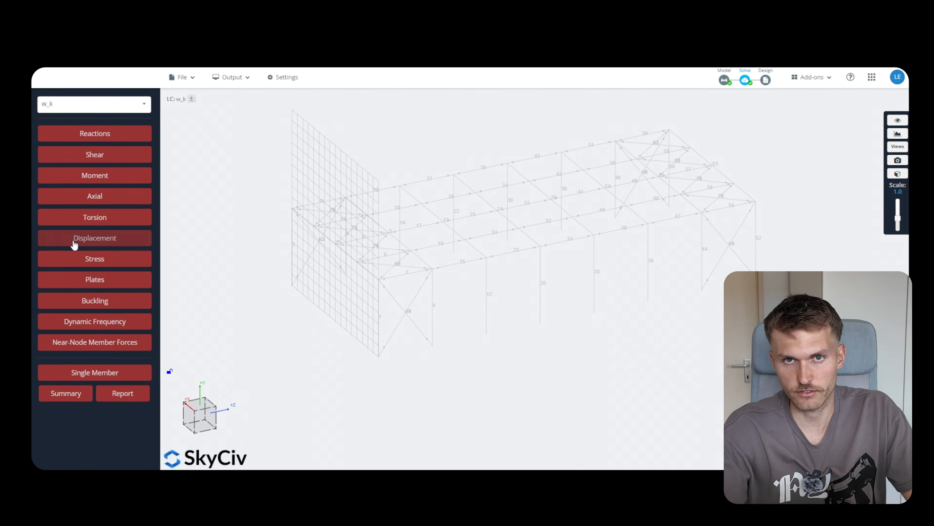
# Show bending moment results for the g_k load group
pyautogui.click(90, 183)
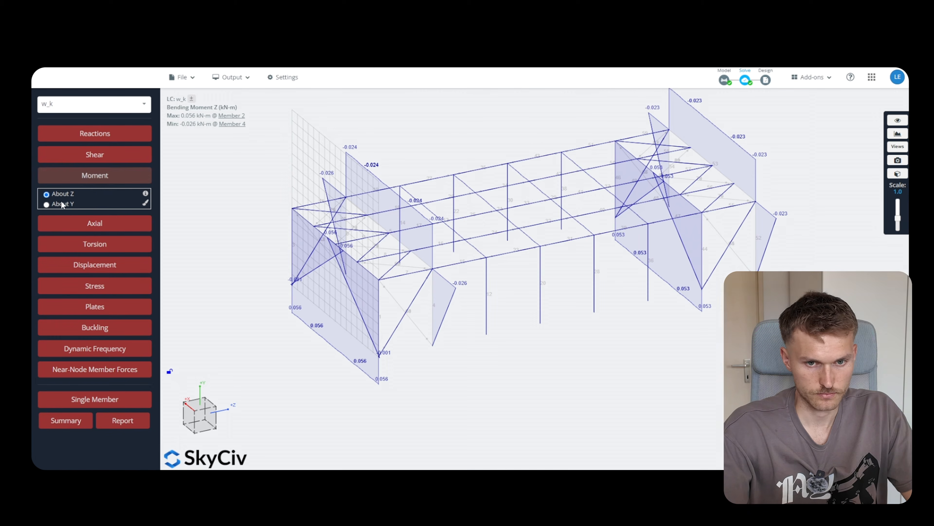
pyautogui.click(115, 104)
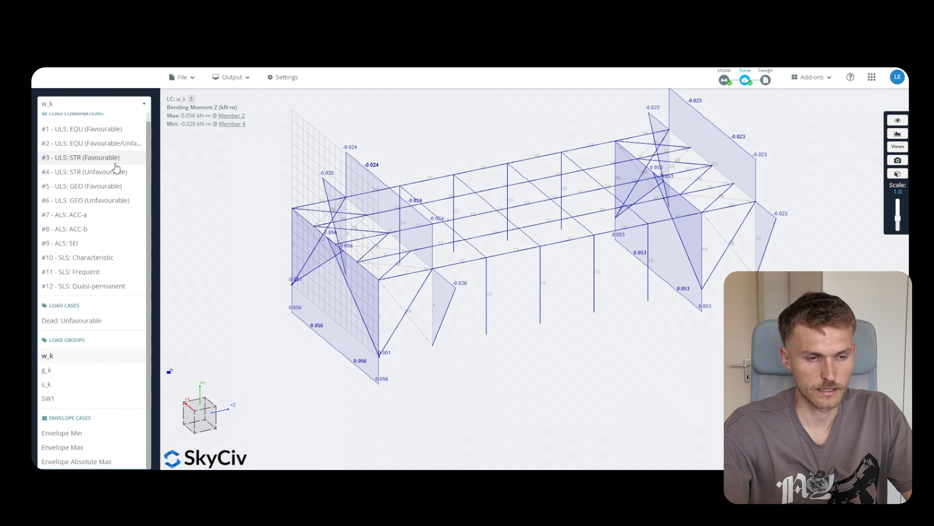
pyautogui.click(79, 379)
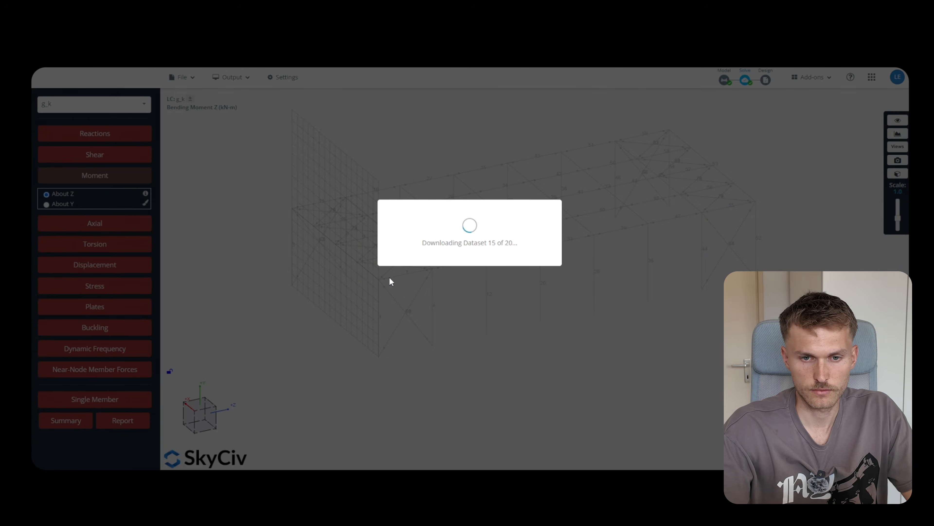
# Inspect the g_k moment diagram from several angles, then hide it
pyautogui.moveTo(650, 344)
pyautogui.mouseDown()
pyautogui.moveTo(625, 365)
pyautogui.moveTo(593, 347)
pyautogui.moveTo(623, 338)
pyautogui.moveTo(646, 349)
pyautogui.mouseUp()
pyautogui.scroll(5, 494, 269)
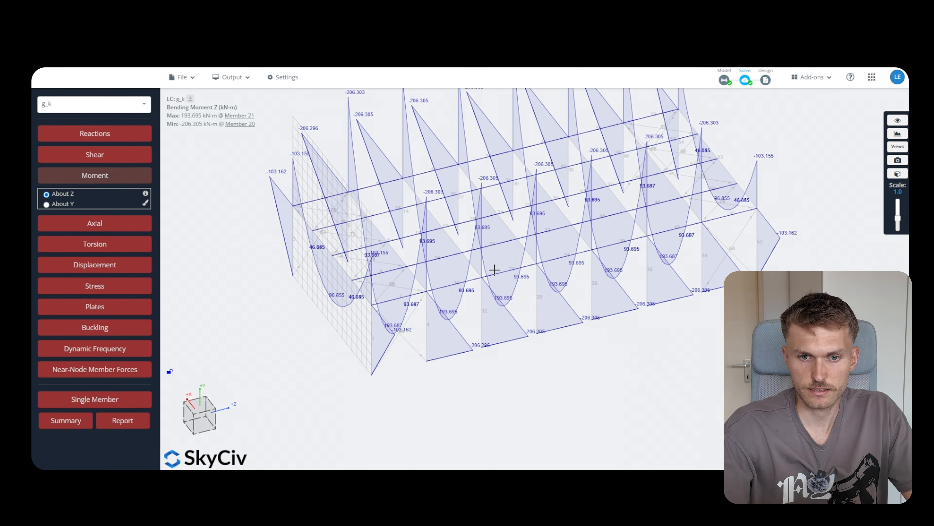
pyautogui.moveTo(449, 257); pyautogui.dragTo(508, 199)
pyautogui.scroll(-6, 508, 199)
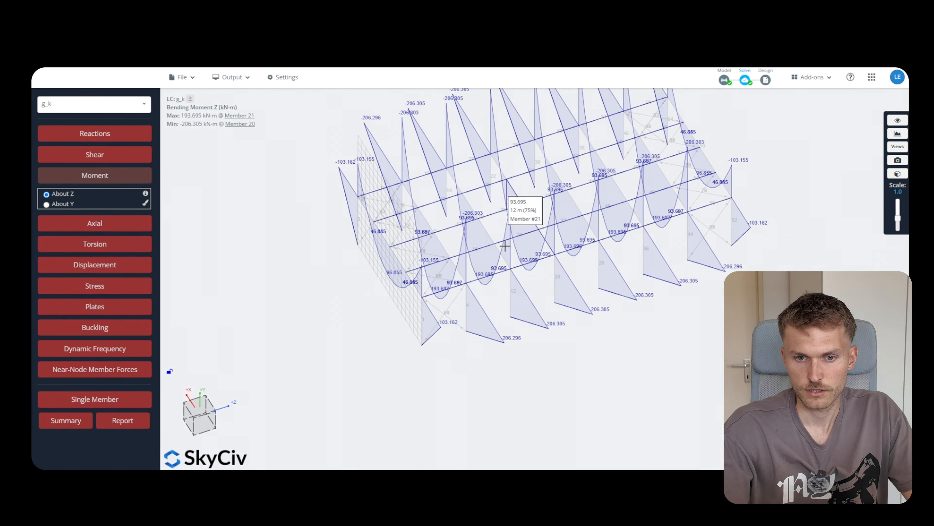
pyautogui.moveTo(557, 317); pyautogui.dragTo(494, 216)
pyautogui.scroll(5, 493, 217)
pyautogui.scroll(2, 494, 217)
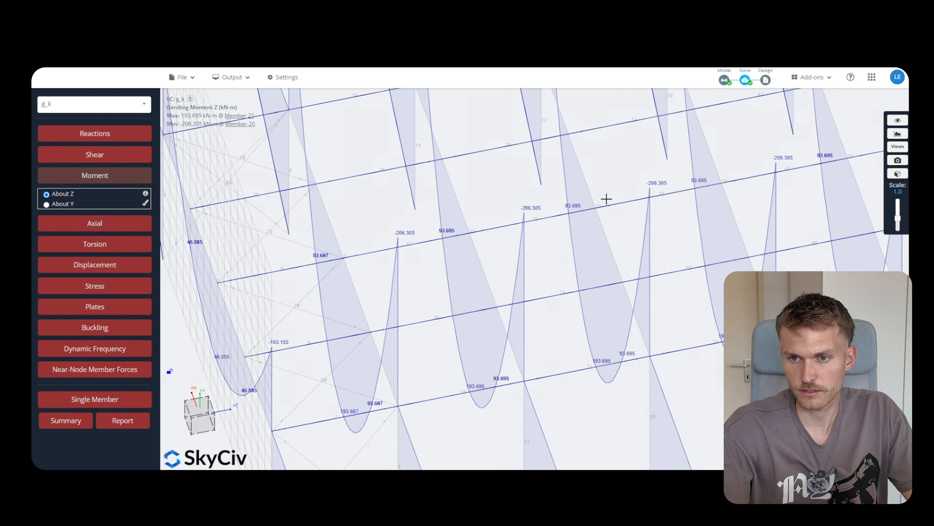
pyautogui.scroll(-10, 606, 199)
pyautogui.moveTo(506, 350); pyautogui.dragTo(551, 332)
pyautogui.scroll(-3, 490, 370)
pyautogui.scroll(3, 502, 190)
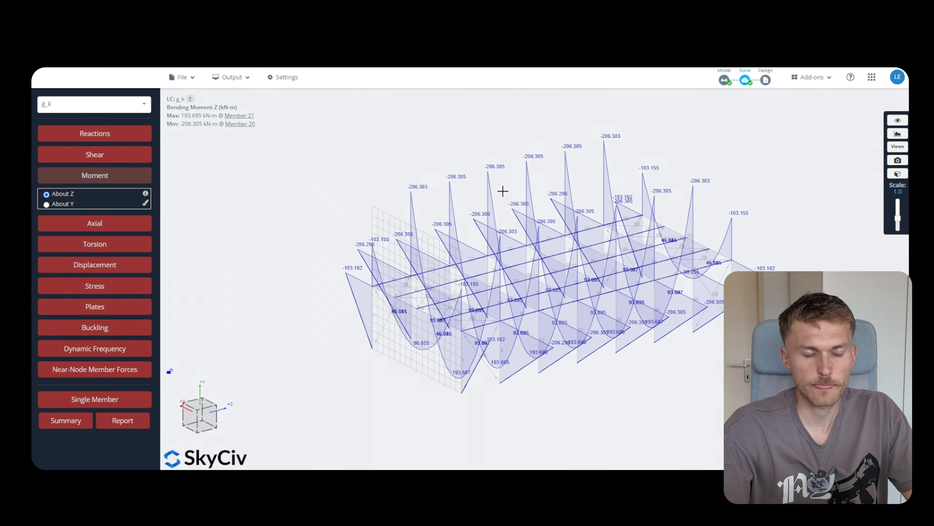
pyautogui.click(96, 177)
pyautogui.click(182, 78)
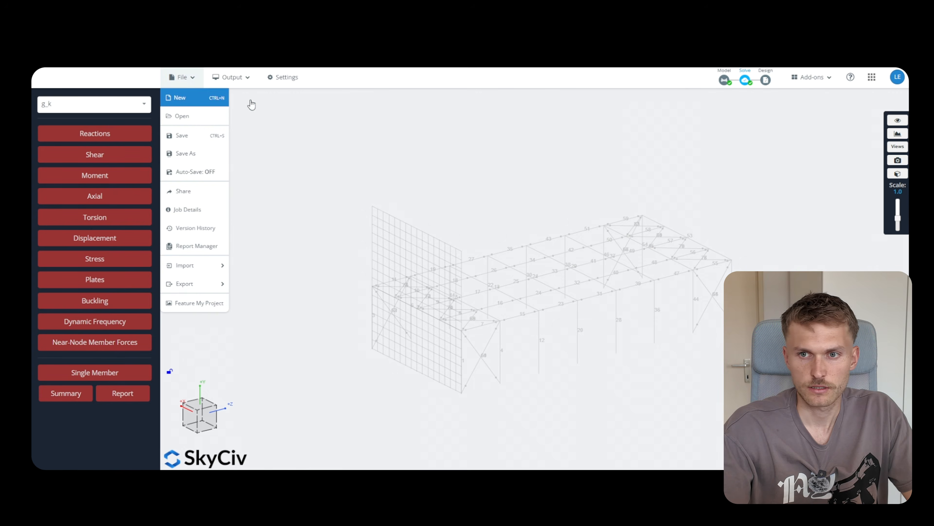
# Return to the model and open roof area load 1 (−2.5 kPa on nodes 2,3,56,51) for editing
pyautogui.click(251, 105)
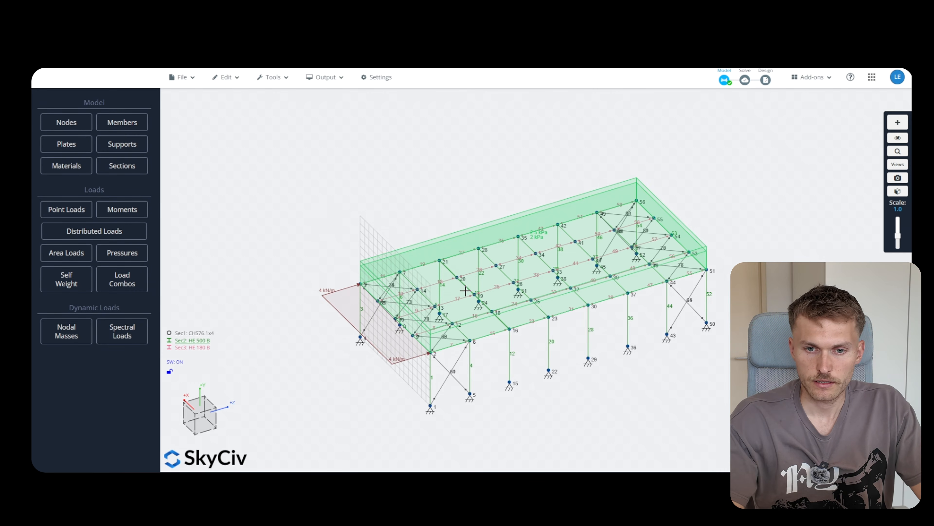
pyautogui.scroll(8, 465, 291)
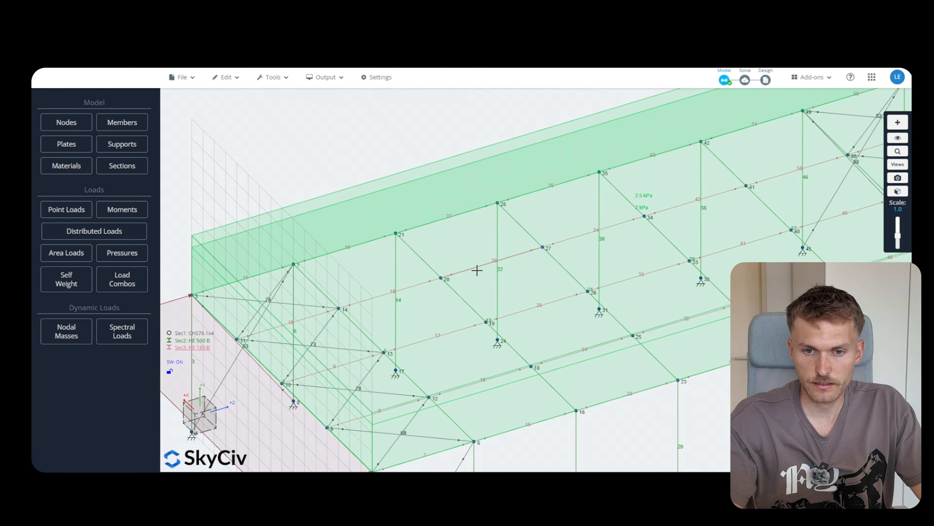
pyautogui.click(478, 266)
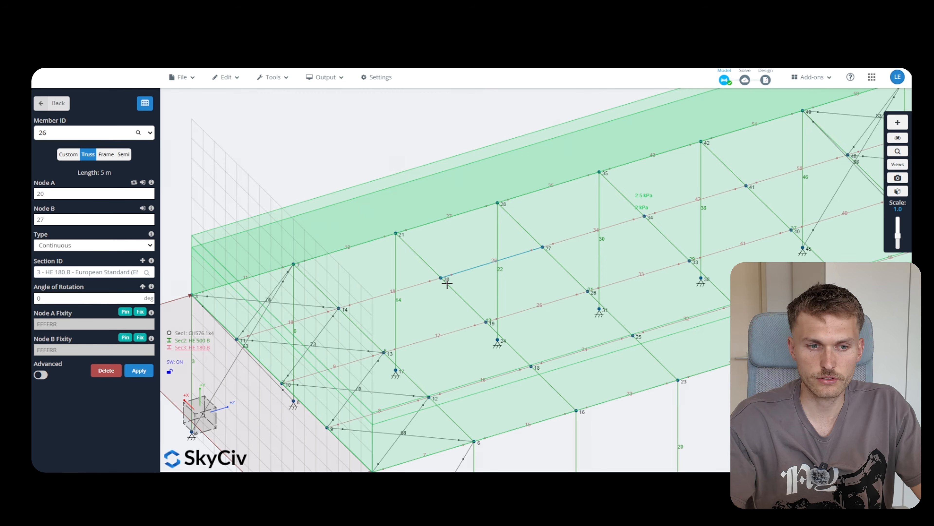
pyautogui.scroll(-3, 388, 141)
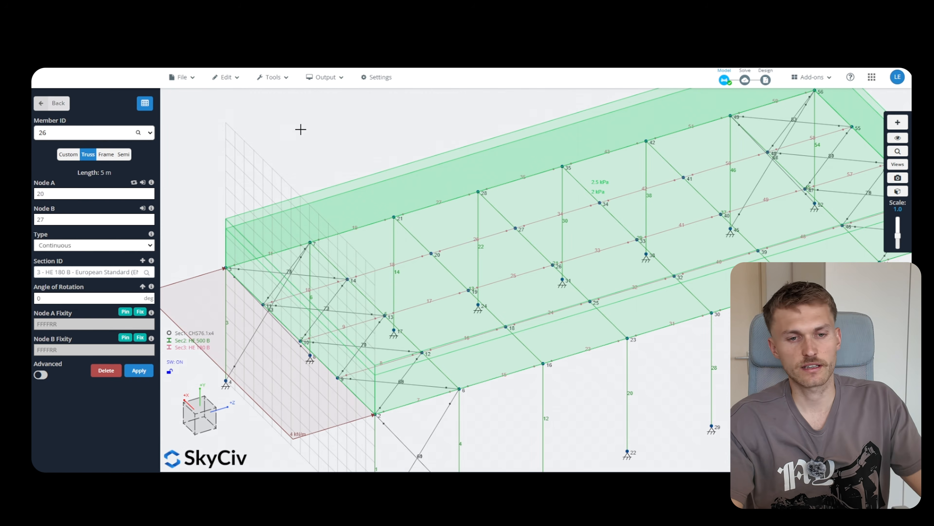
pyautogui.scroll(-3, 304, 122)
pyautogui.scroll(-2, 419, 346)
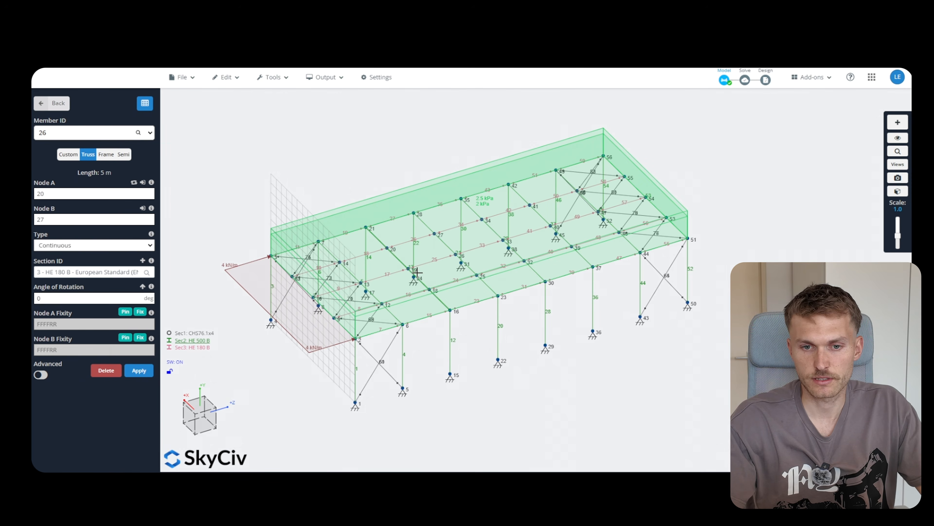
pyautogui.click(425, 181)
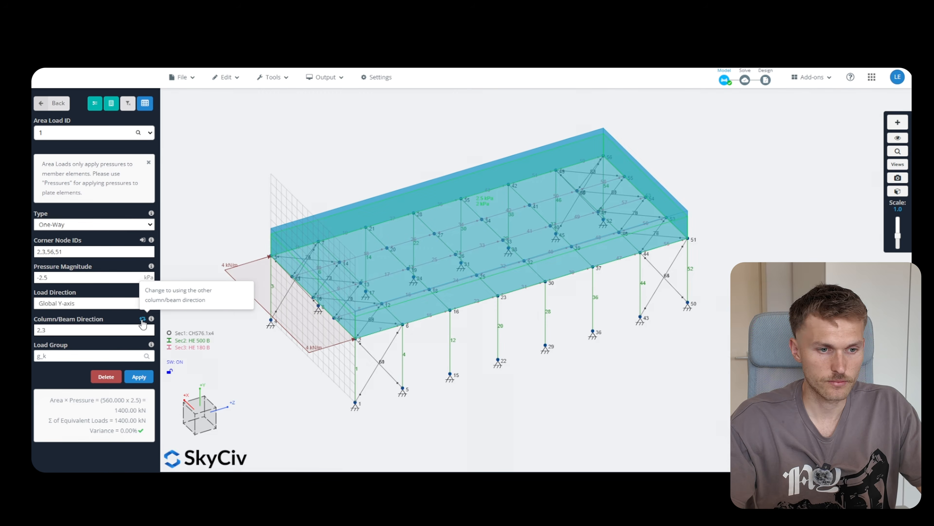
# Flip area loads 2 and 1 to span direction 3,56 and apply the change
pyautogui.click(71, 137)
pyautogui.click(68, 164)
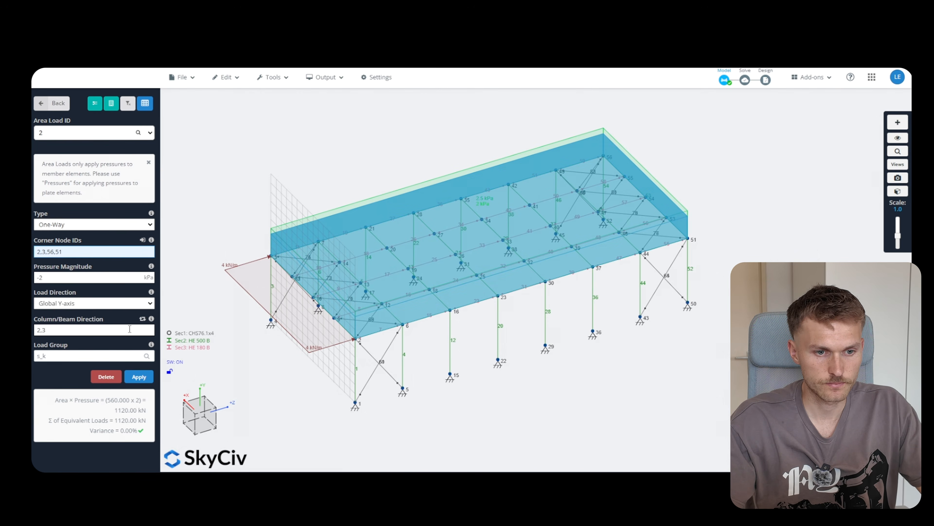
pyautogui.click(143, 319)
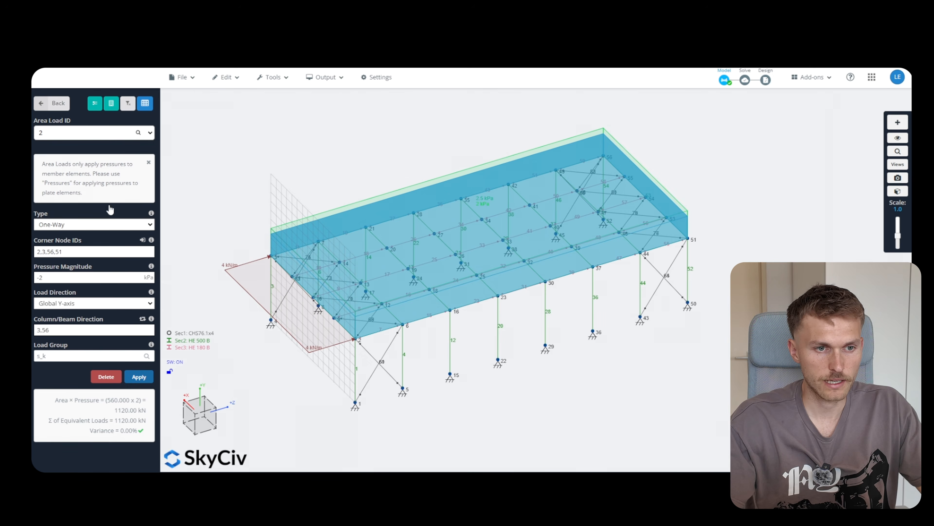
pyautogui.click(90, 137)
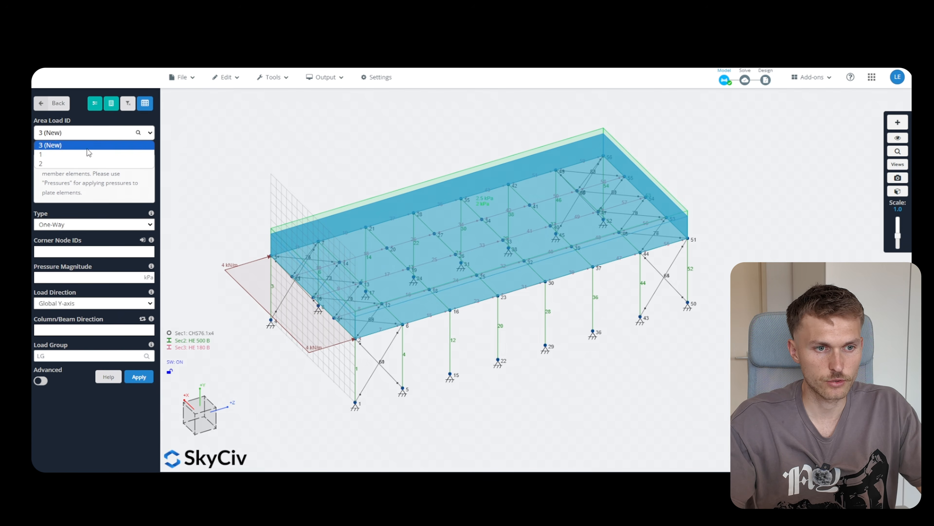
pyautogui.click(90, 153)
pyautogui.click(143, 319)
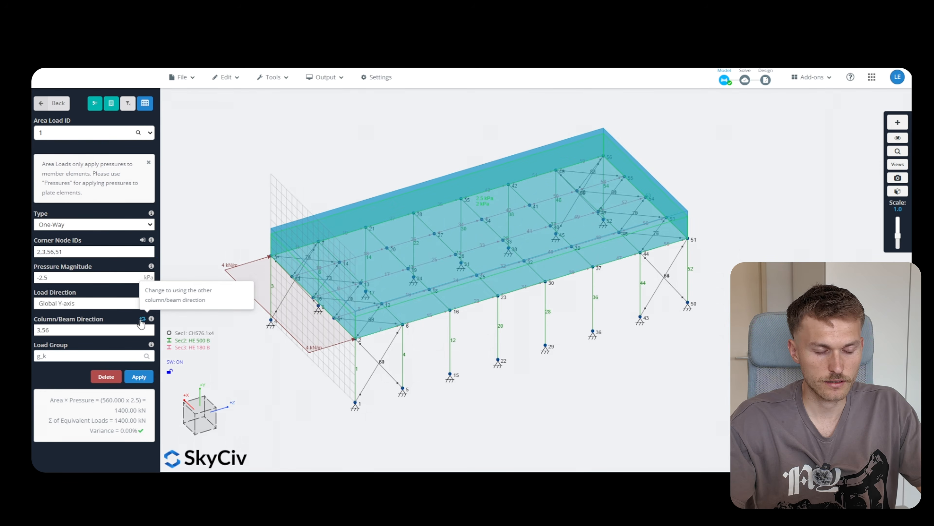
pyautogui.click(139, 377)
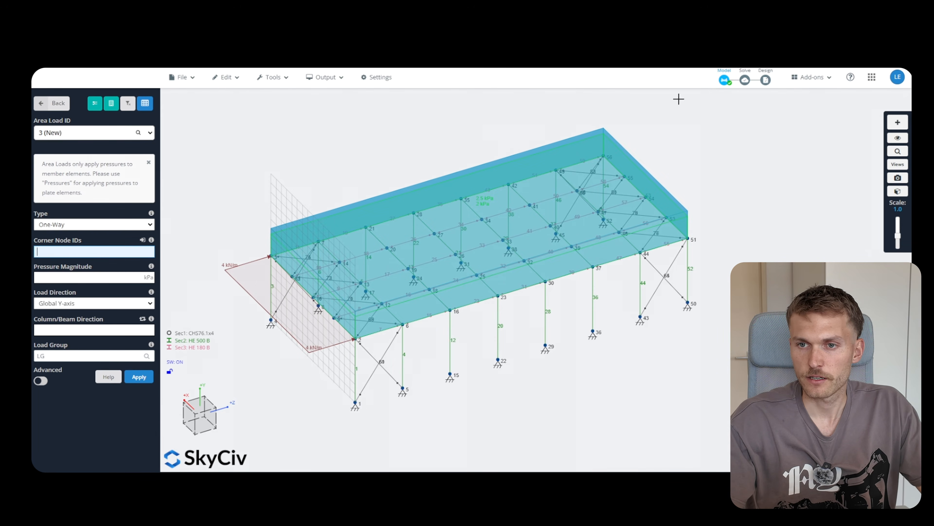
# Re-solve with linear static analysis and show the g_k bending moment diagram
pyautogui.moveTo(745, 79)
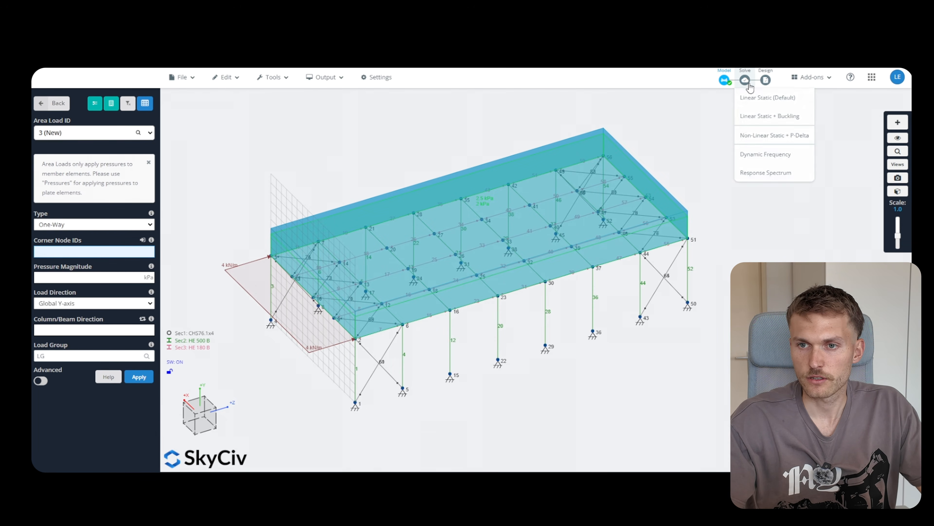
pyautogui.click(748, 97)
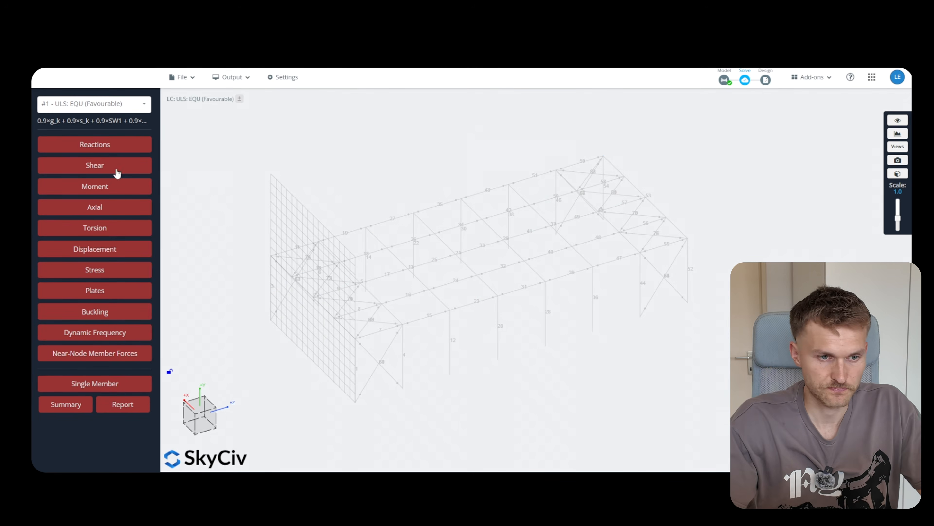
pyautogui.click(108, 187)
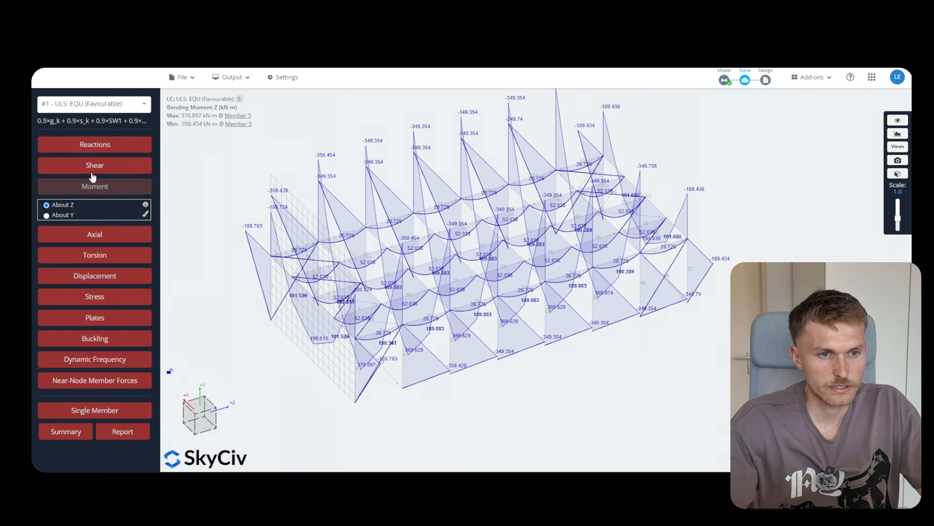
pyautogui.click(97, 106)
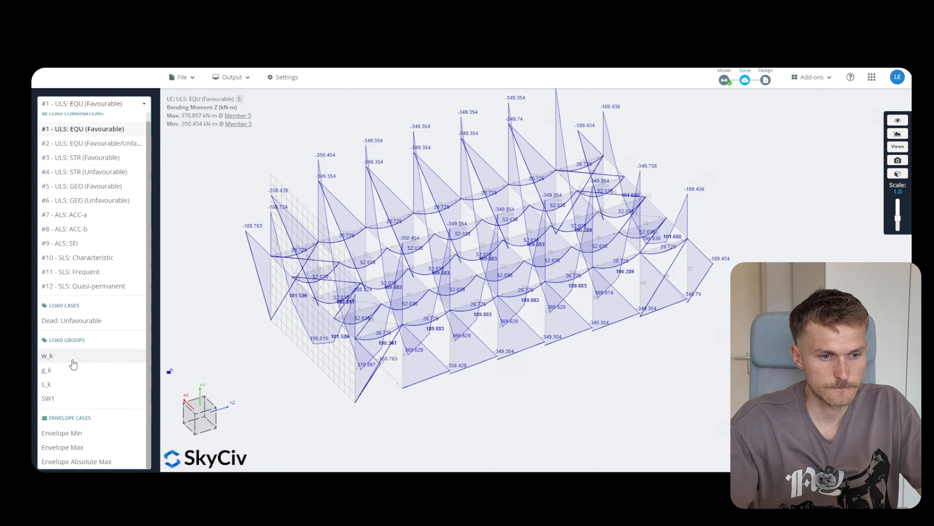
pyautogui.click(75, 370)
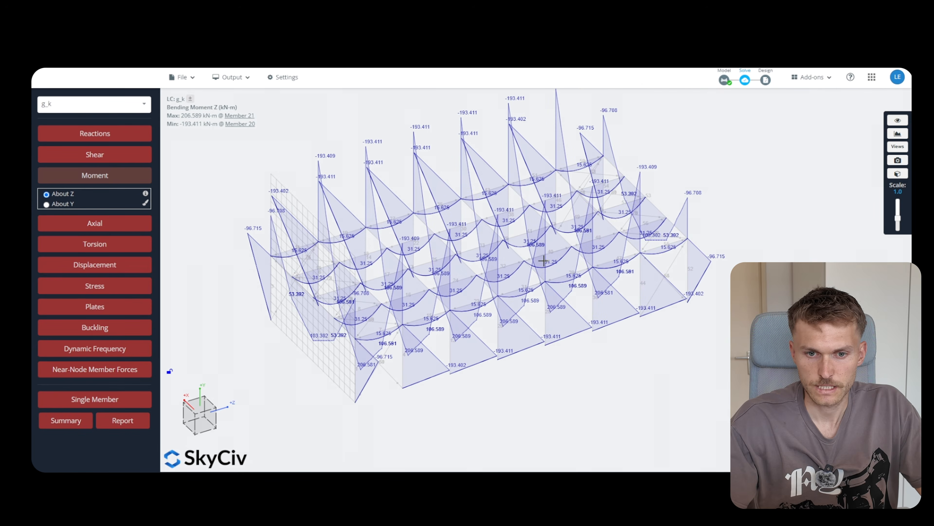
pyautogui.moveTo(552, 392)
pyautogui.mouseDown()
pyautogui.moveTo(522, 378)
pyautogui.moveTo(567, 386)
pyautogui.mouseUp()
pyautogui.scroll(5, 438, 255)
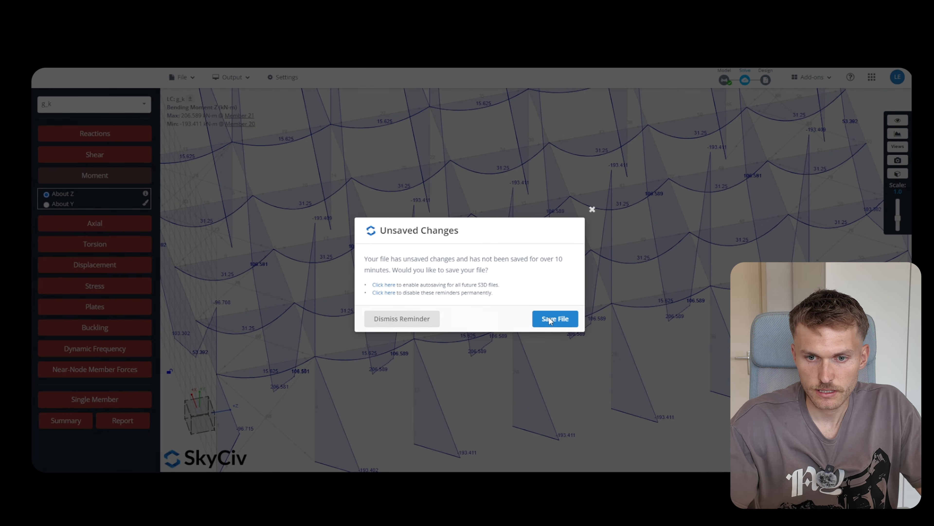
# Save the project file and view the g_k moments (max 206.589 kN·m) front-on
pyautogui.click(550, 319)
pyautogui.click(530, 332)
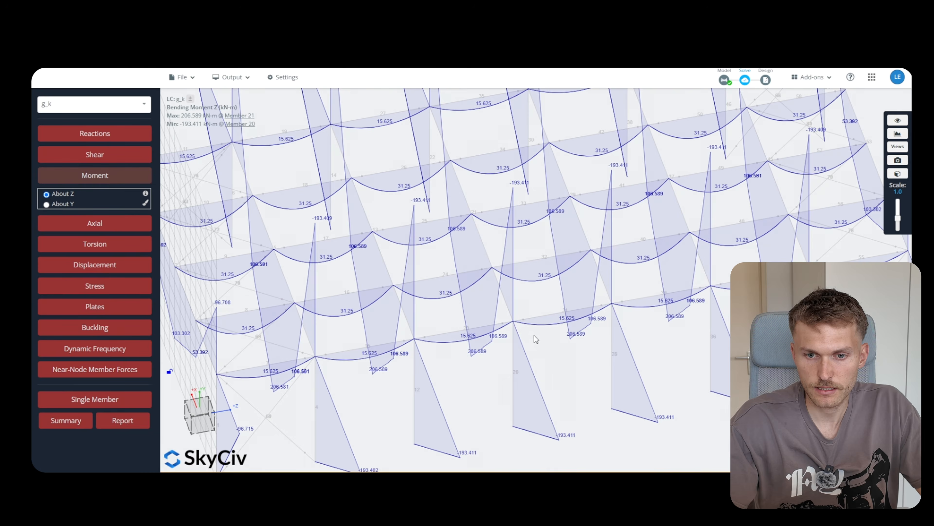
pyautogui.moveTo(534, 328); pyautogui.dragTo(521, 239)
pyautogui.scroll(-5, 521, 239)
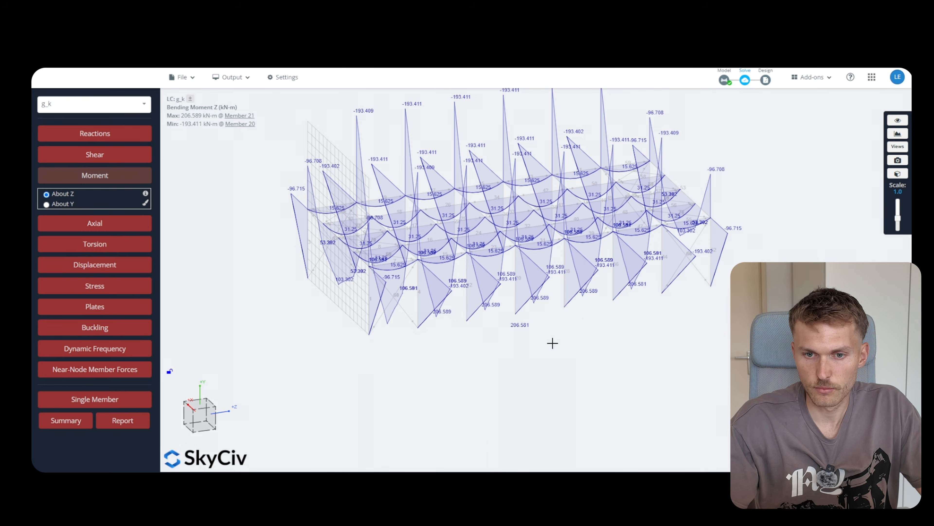
pyautogui.moveTo(552, 343)
pyautogui.mouseDown()
pyautogui.moveTo(588, 336)
pyautogui.moveTo(613, 380)
pyautogui.moveTo(623, 328)
pyautogui.moveTo(634, 338)
pyautogui.moveTo(502, 344)
pyautogui.moveTo(516, 332)
pyautogui.moveTo(544, 339)
pyautogui.mouseUp()
pyautogui.scroll(-2, 616, 336)
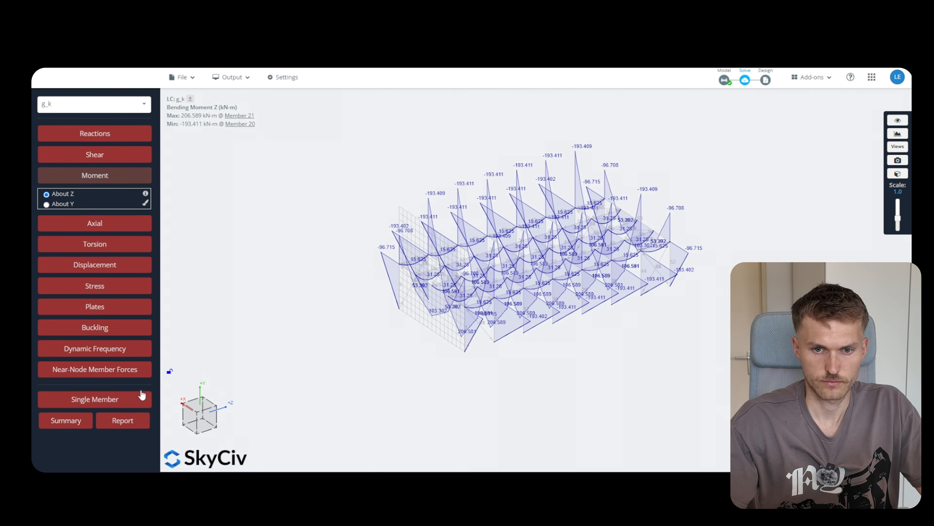
pyautogui.scroll(2, 562, 268)
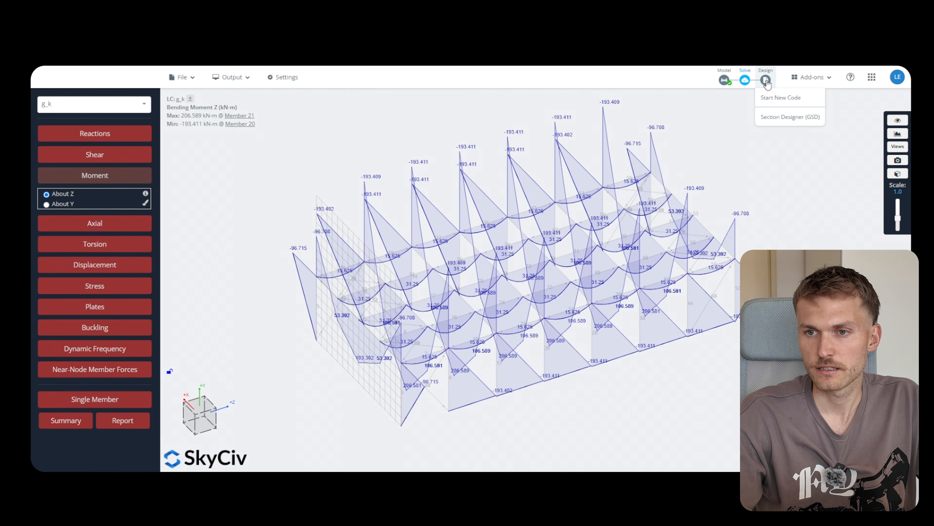
pyautogui.click(805, 100)
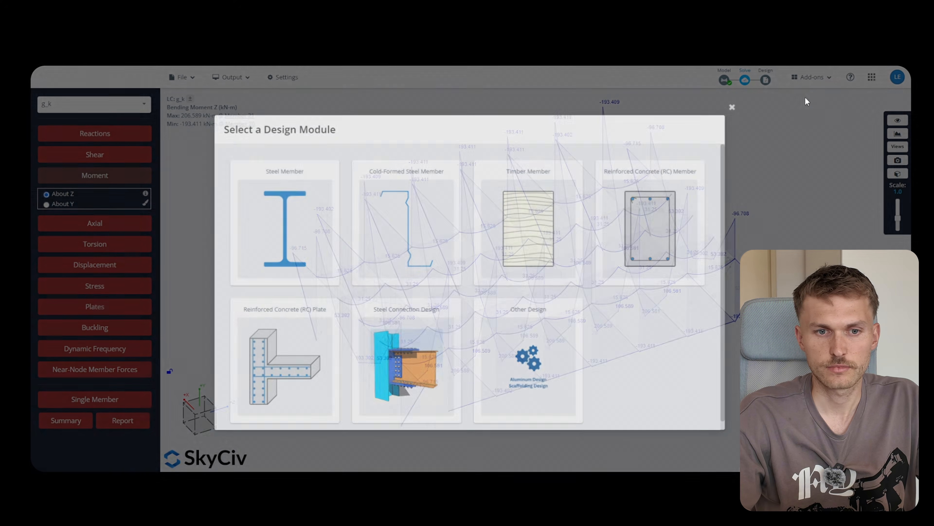
pyautogui.click(284, 216)
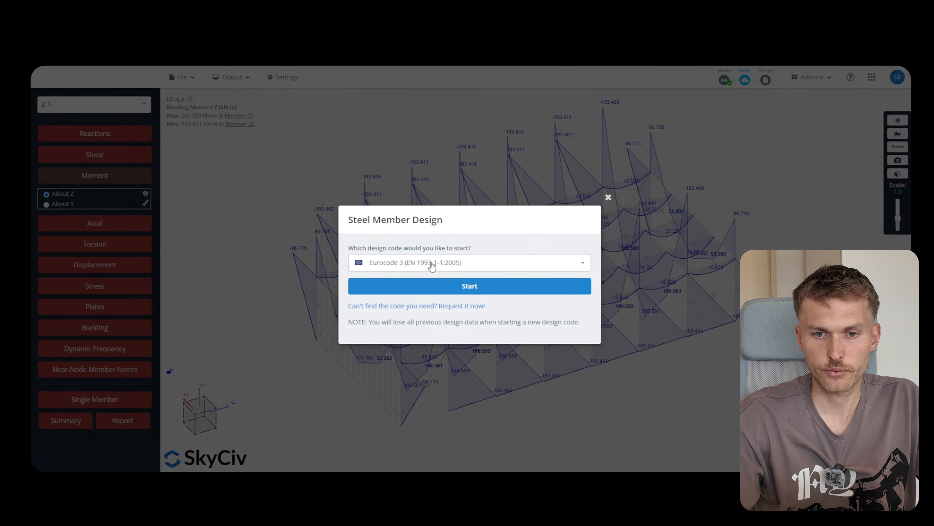
pyautogui.click(478, 291)
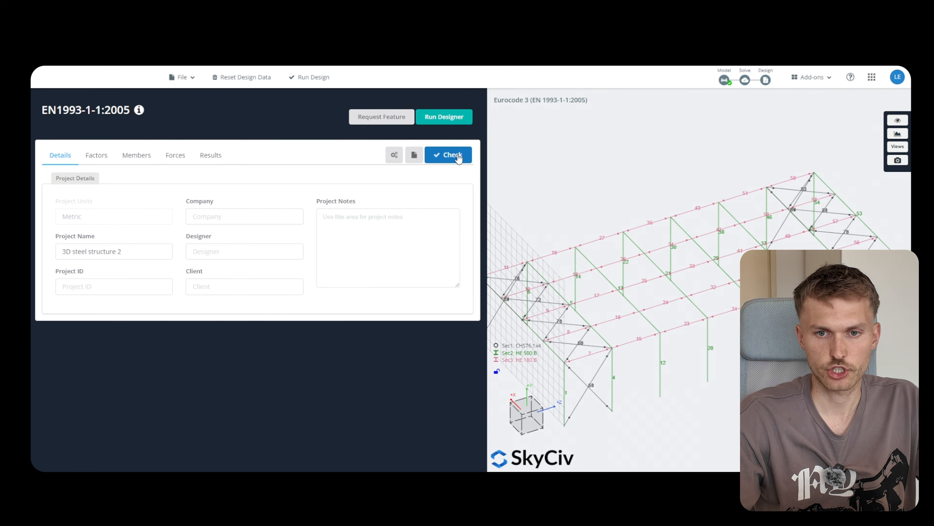
pyautogui.click(458, 157)
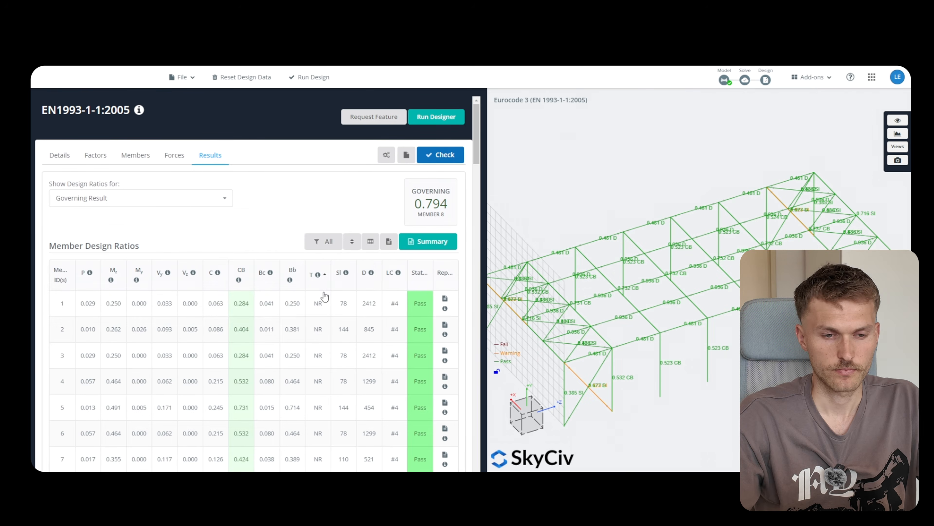
pyautogui.scroll(-2, 326, 294)
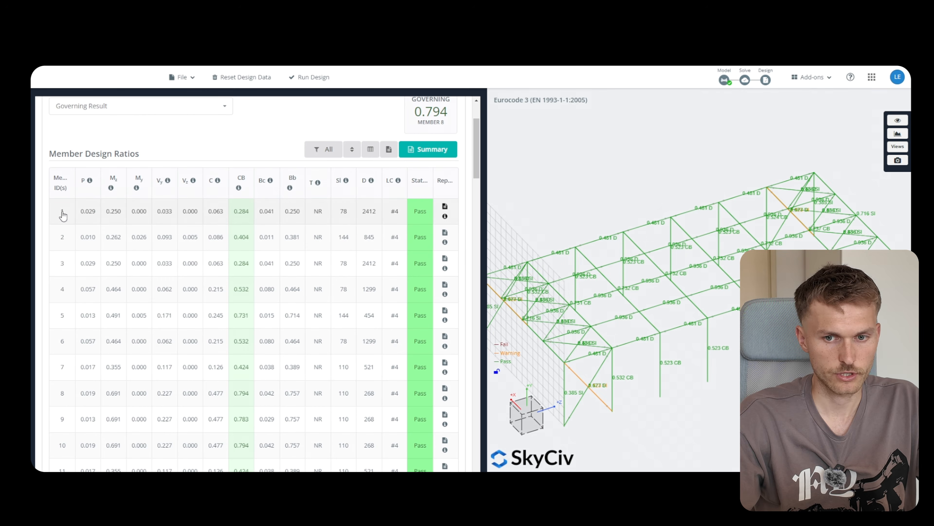
pyautogui.scroll(3, 271, 274)
pyautogui.moveTo(272, 274)
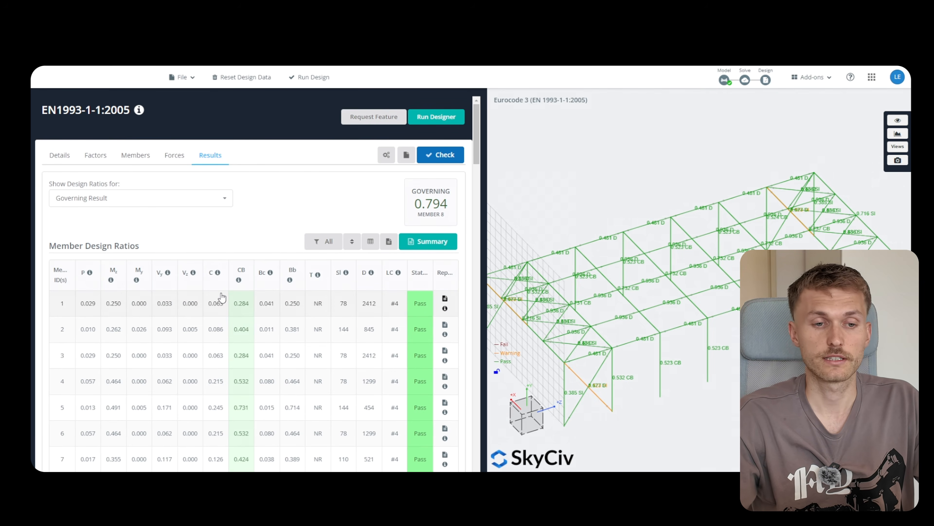
pyautogui.moveTo(218, 275)
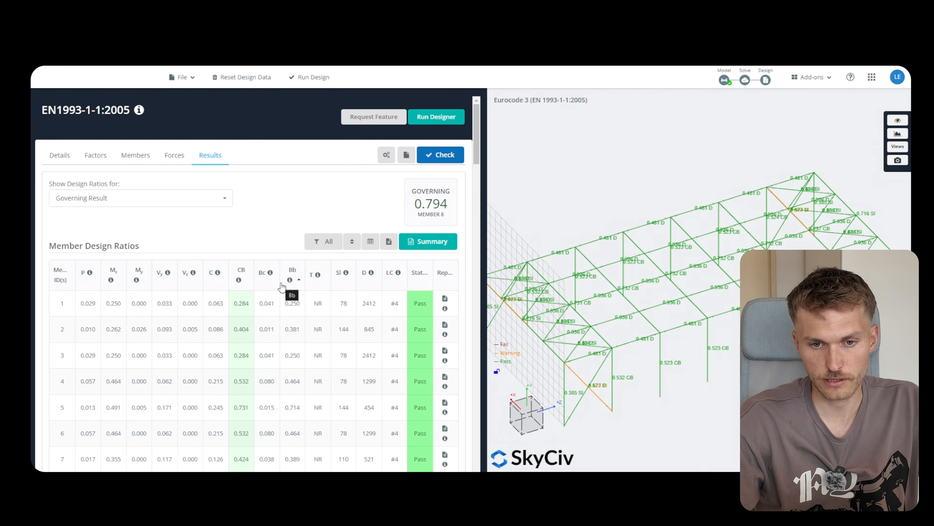
pyautogui.scroll(-3, 268, 268)
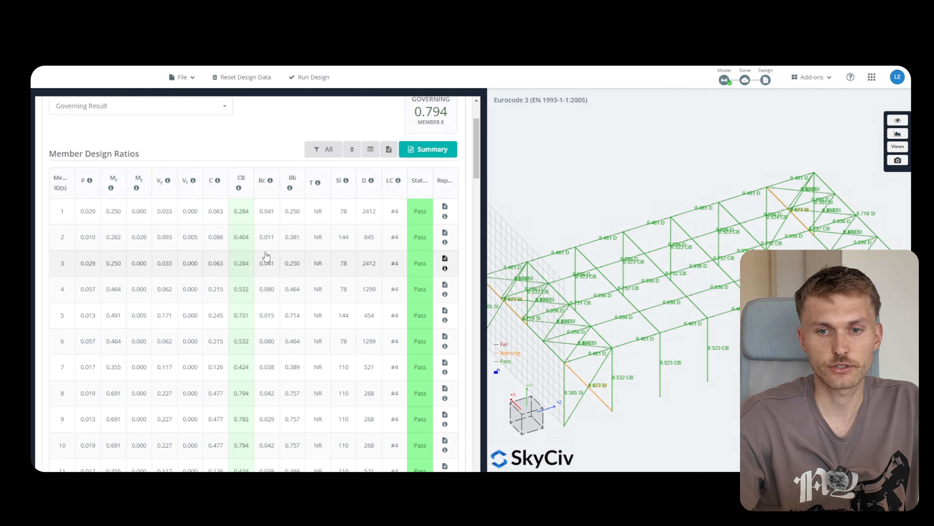
pyautogui.scroll(3, 271, 254)
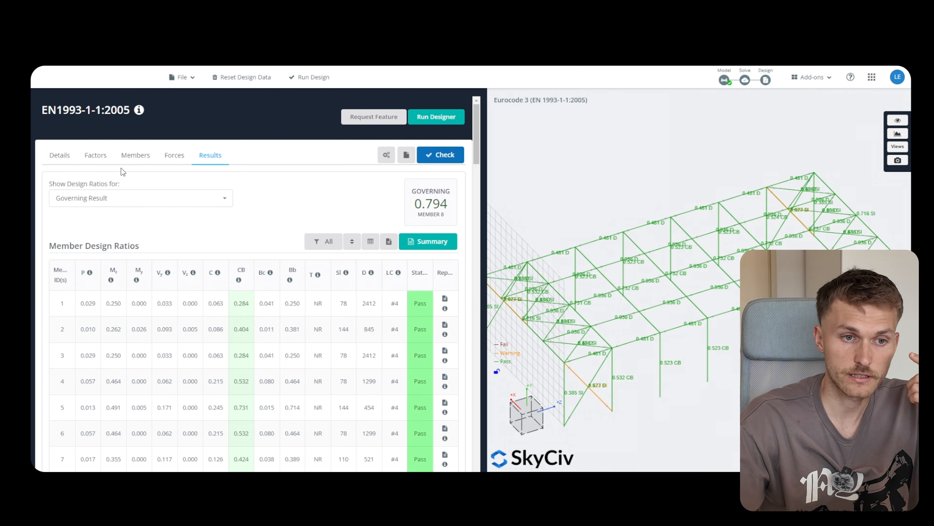
# Show the members design table and locate members 4 and 5
pyautogui.click(137, 160)
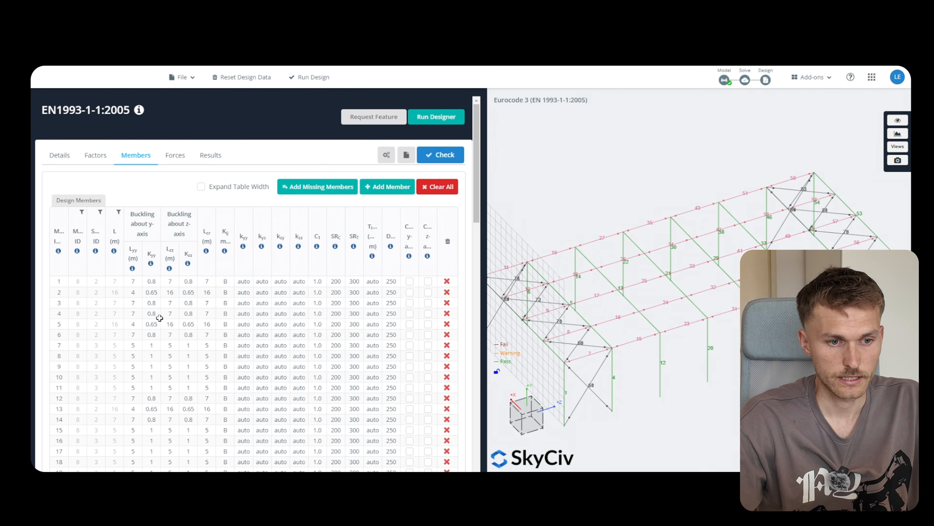
pyautogui.click(62, 313)
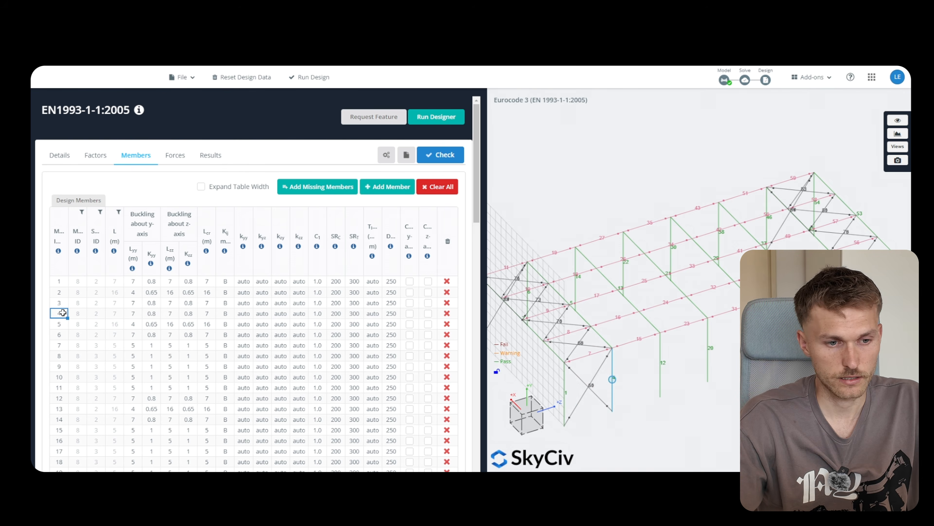
pyautogui.click(65, 323)
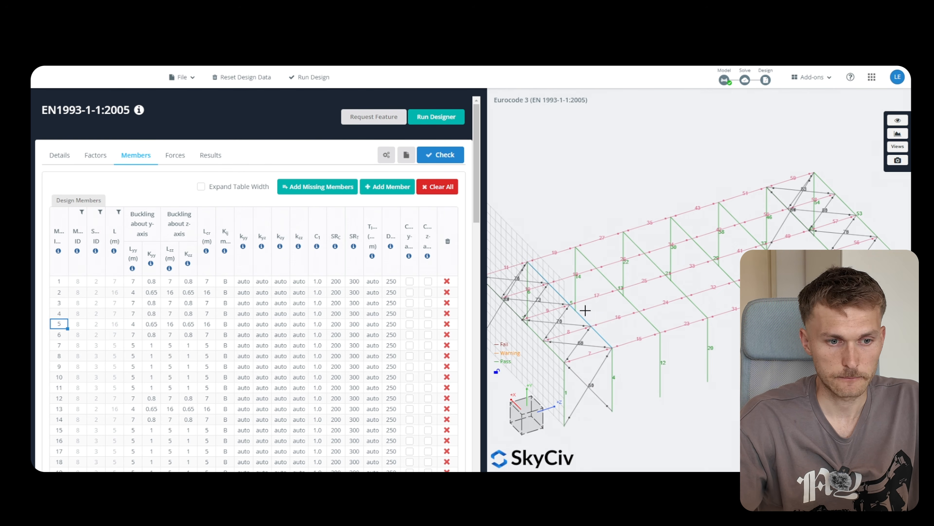
# Change member 5's Lzz buckling length to 4, then restore it to 16
pyautogui.click(171, 324)
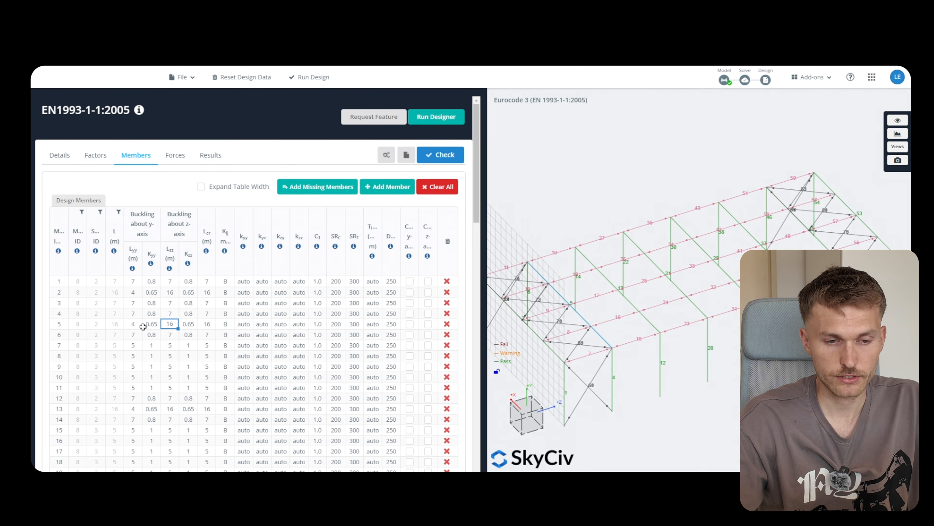
pyautogui.click(135, 324)
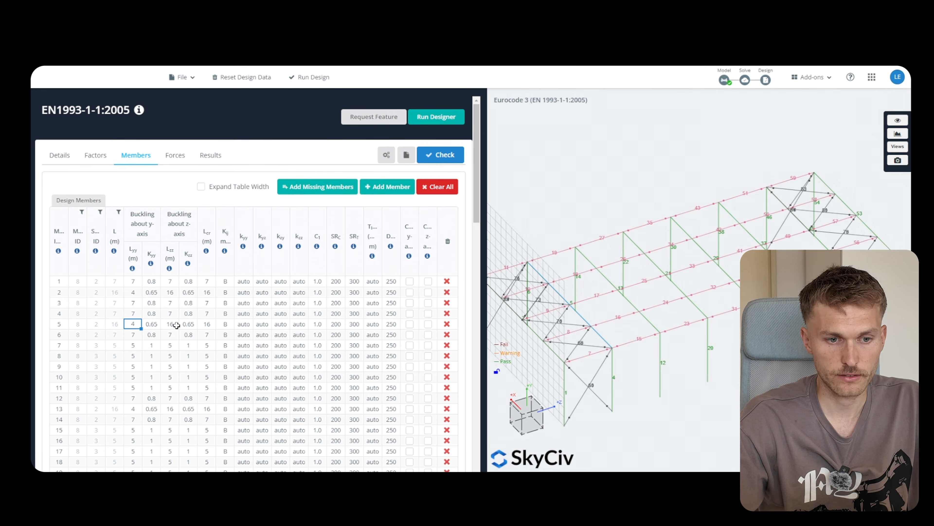
pyautogui.press('Right')
pyautogui.press('Right')
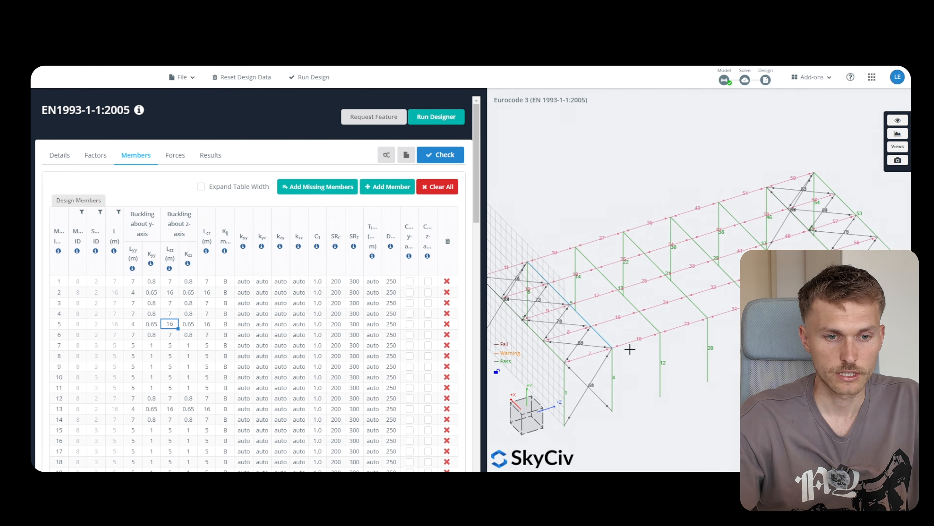
pyautogui.scroll(-1, 232, 334)
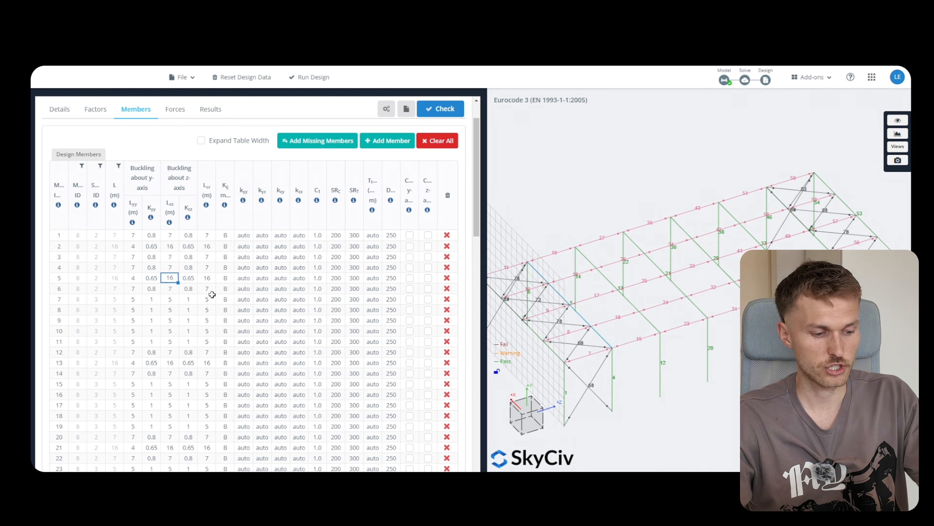
pyautogui.write('4')
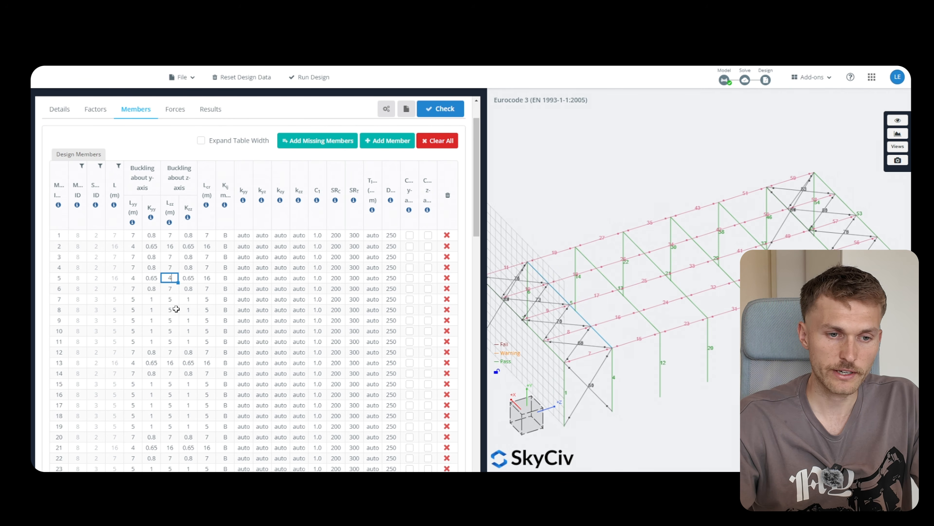
pyautogui.press('Return')
pyautogui.click(170, 281)
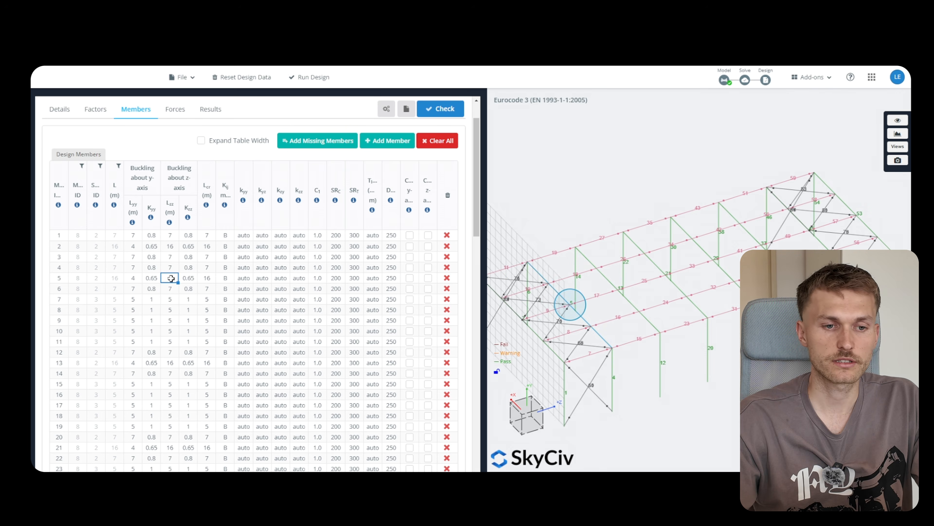
pyautogui.write('16')
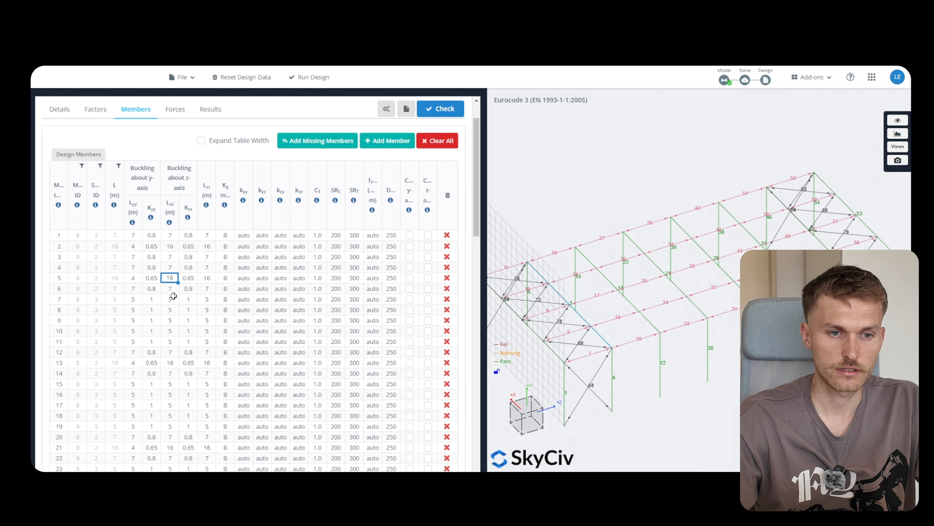
pyautogui.press('Return')
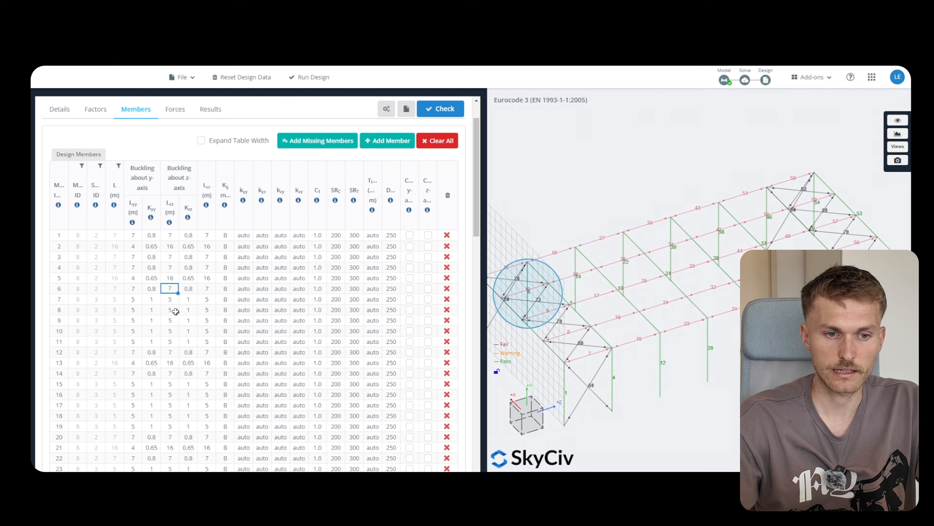
pyautogui.scroll(1, 226, 259)
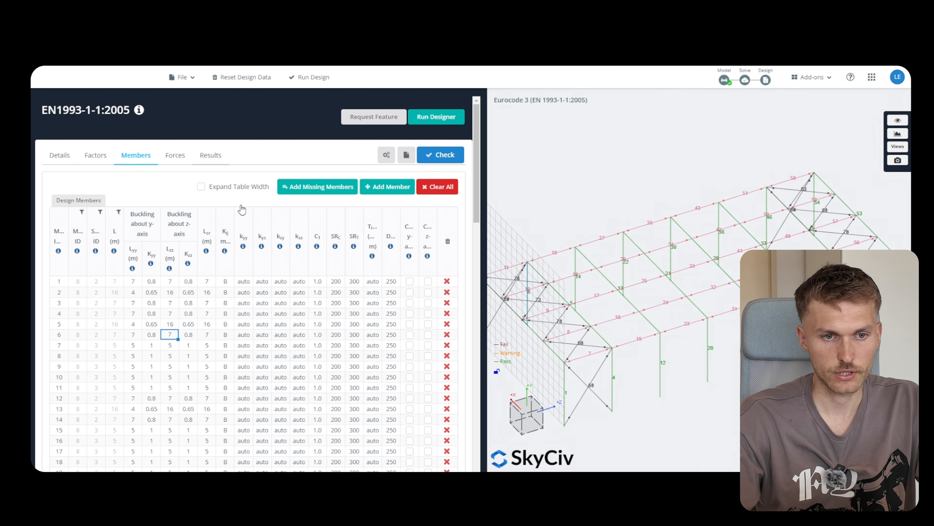
# Bring back the member design ratio results: all members pass, Member 8 governs at 0.794
pyautogui.click(220, 163)
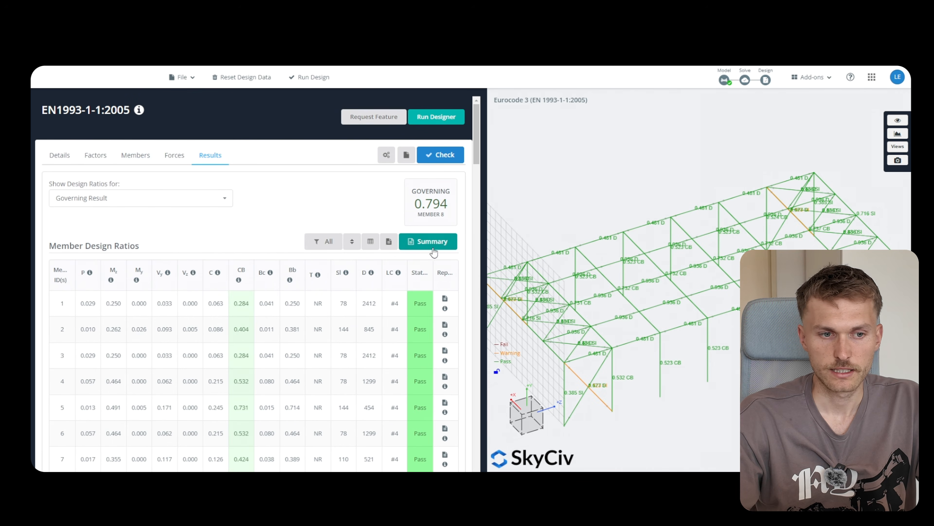
pyautogui.scroll(-3, 436, 251)
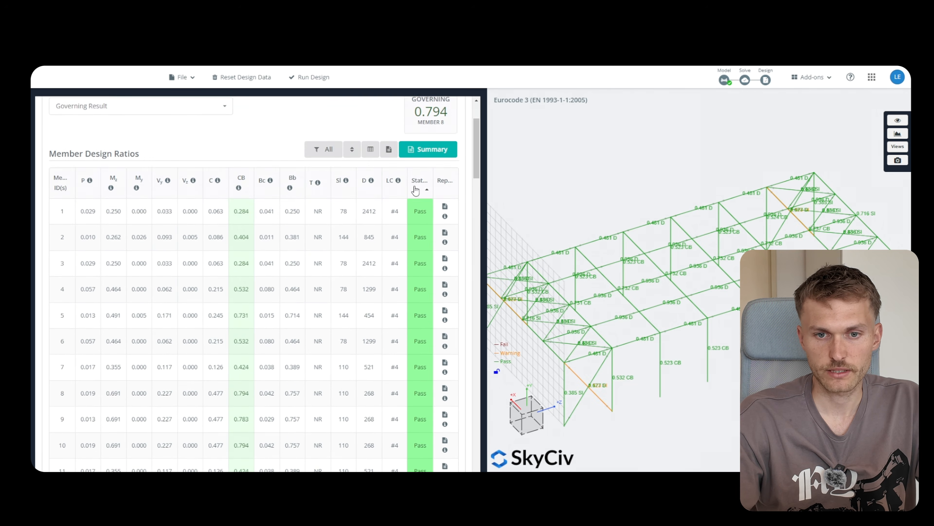
pyautogui.scroll(3, 419, 217)
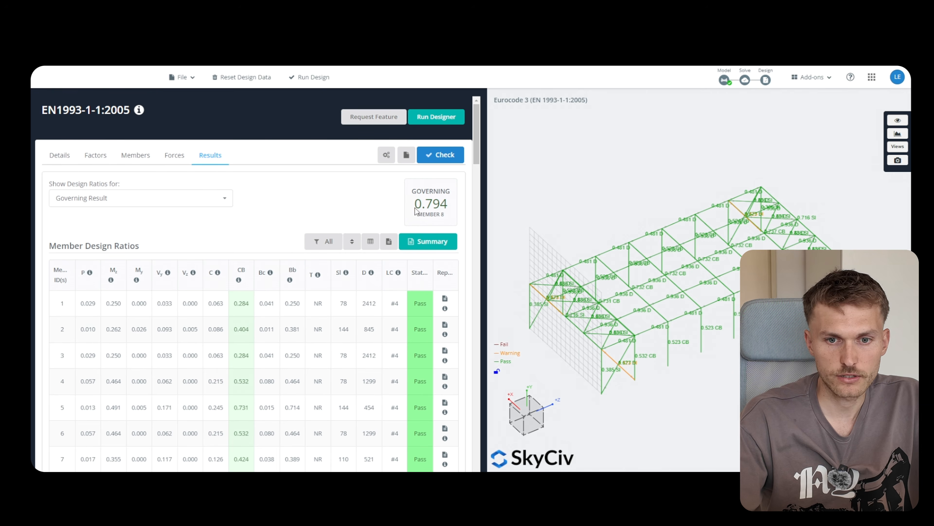
# Generate the Summary design report and review its capacities and Design Ratio table, all members passing
pyautogui.click(427, 240)
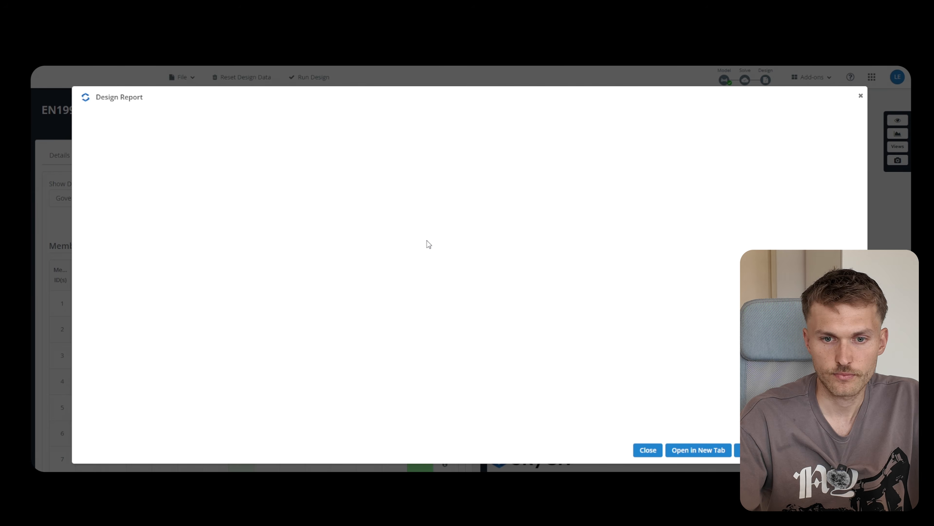
pyautogui.scroll(-10, 402, 282)
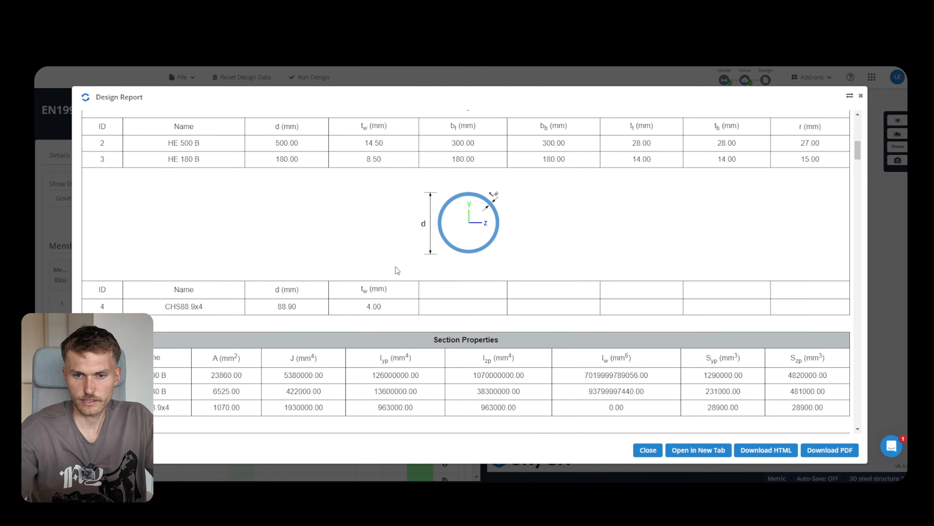
pyautogui.scroll(-5, 396, 268)
pyautogui.scroll(5, 392, 260)
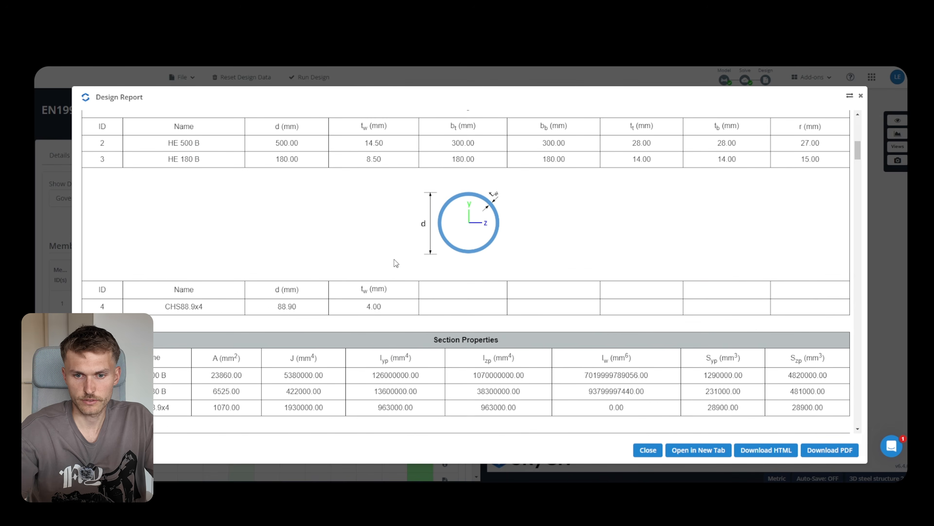
pyautogui.scroll(-20, 394, 260)
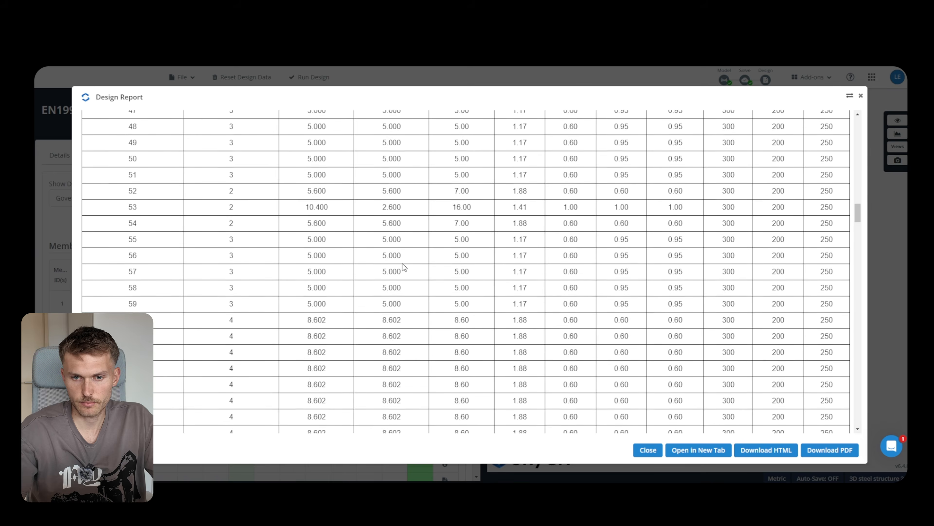
pyautogui.scroll(-15, 403, 266)
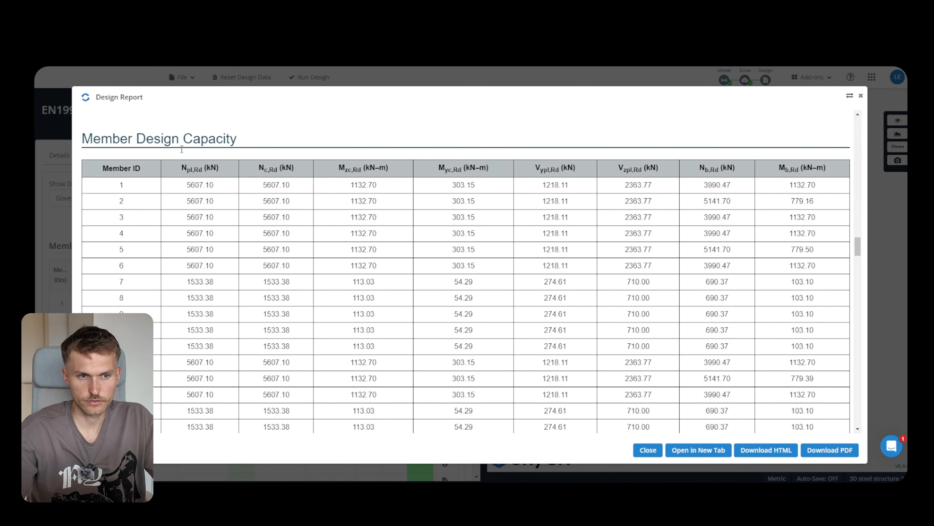
pyautogui.scroll(-20, 376, 257)
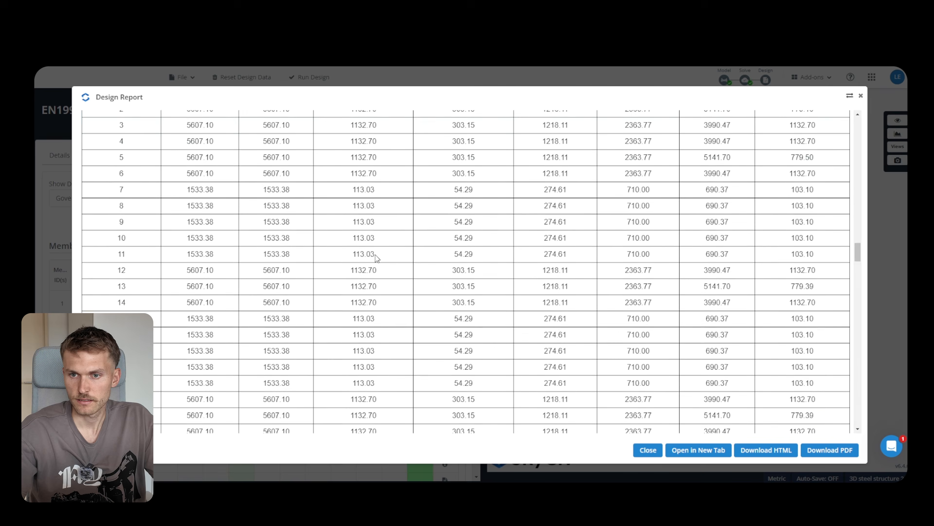
pyautogui.scroll(-5, 376, 258)
pyautogui.scroll(7, 378, 257)
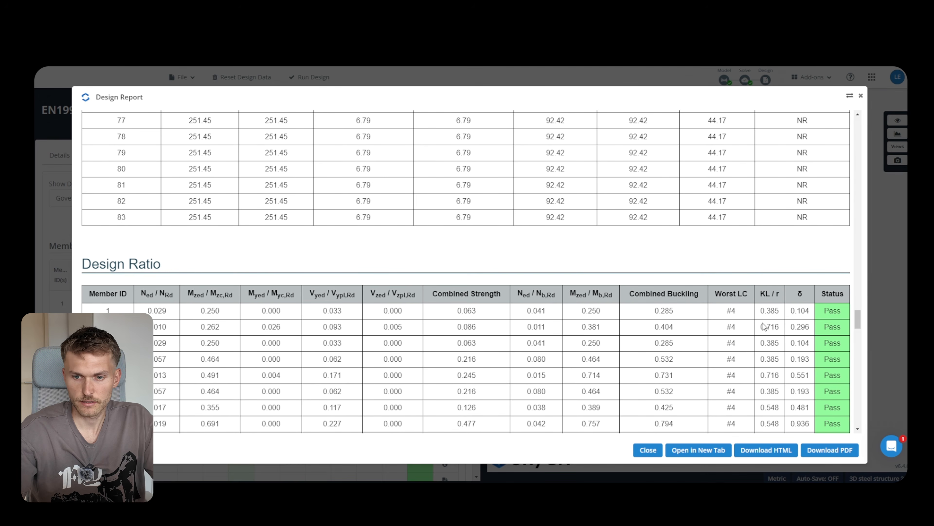
pyautogui.scroll(-3, 764, 326)
pyautogui.scroll(1, 769, 333)
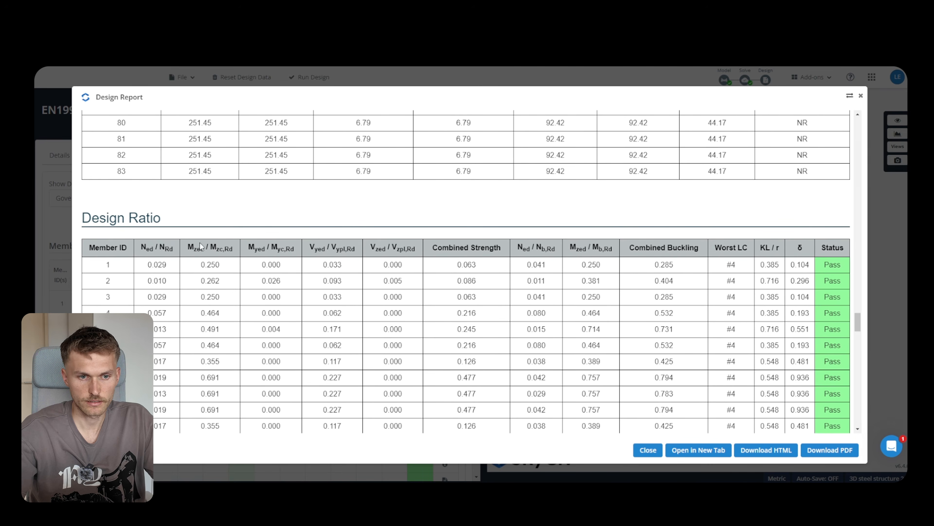
pyautogui.scroll(1, 201, 245)
pyautogui.moveTo(125, 294); pyautogui.dragTo(626, 311)
pyautogui.click(661, 304)
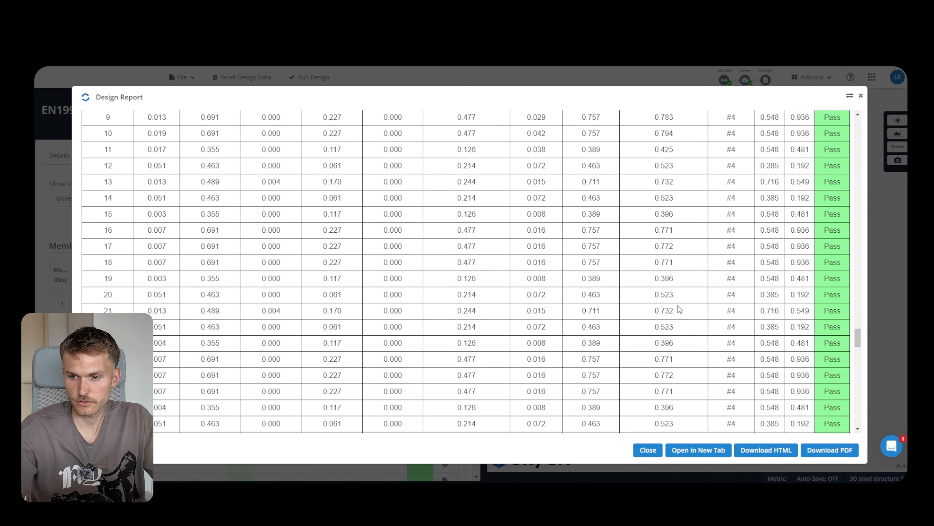